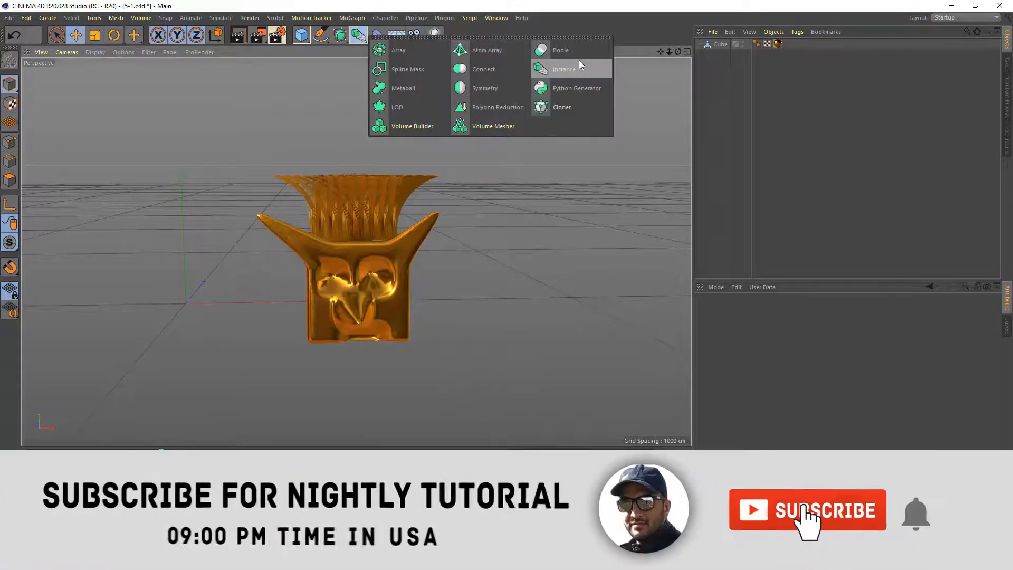
Add an Array object and make the gold Cube its child
left_click(413, 52)
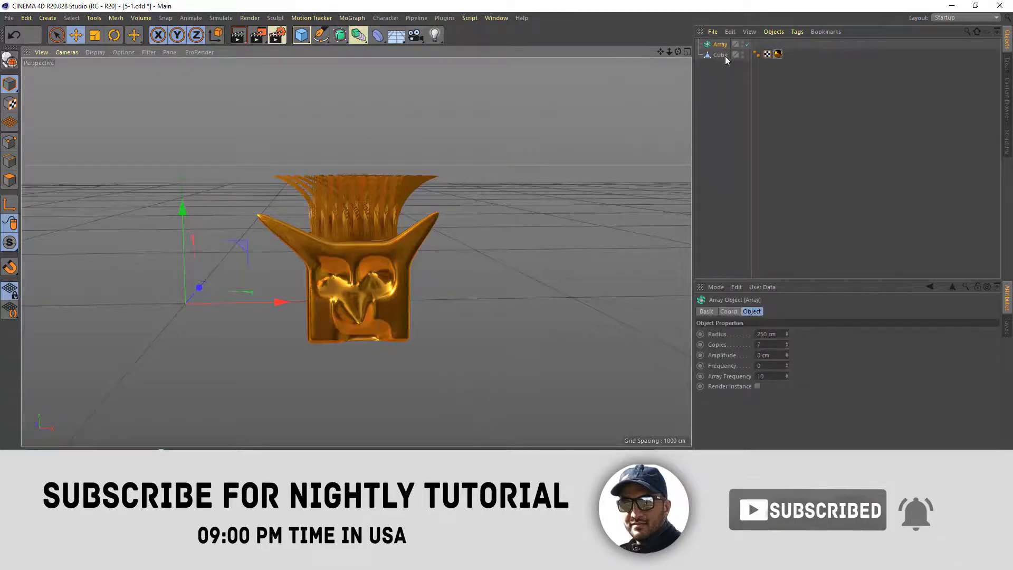
left_click_drag(725, 56, 724, 48)
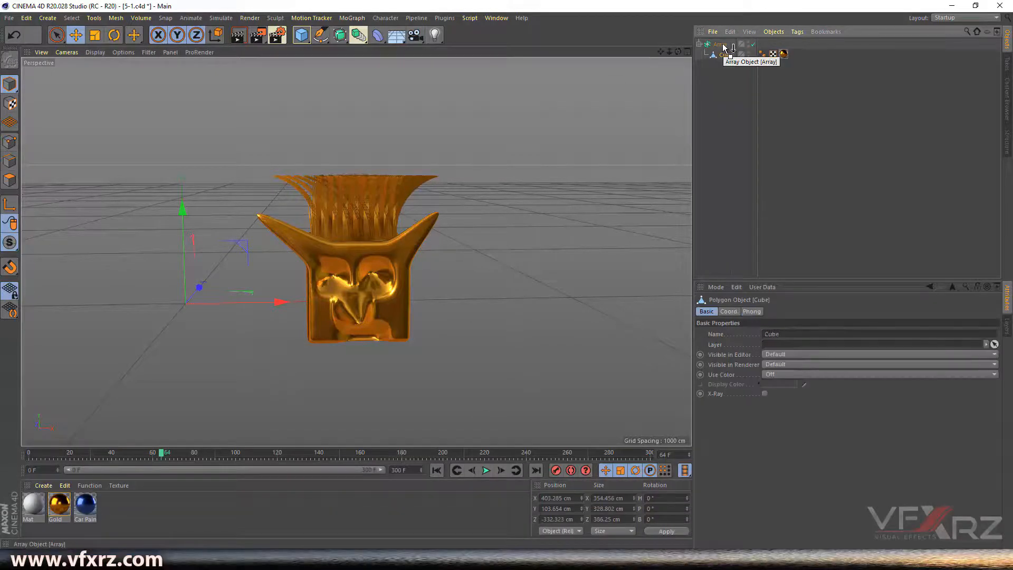
left_click_drag(661, 52, 672, 124)
left_click(720, 45)
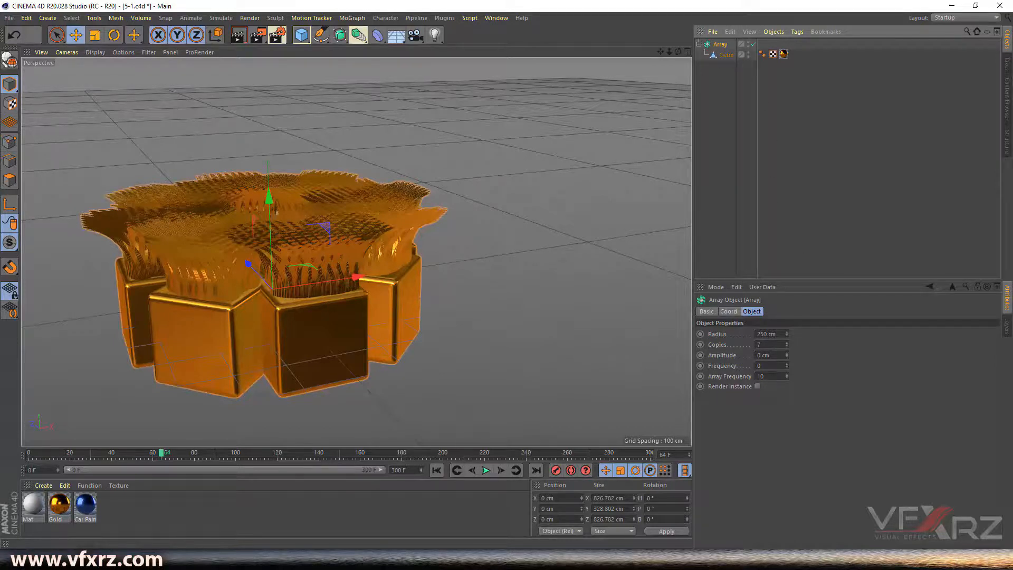
Set the array's Copies to 4
left_click(759, 345)
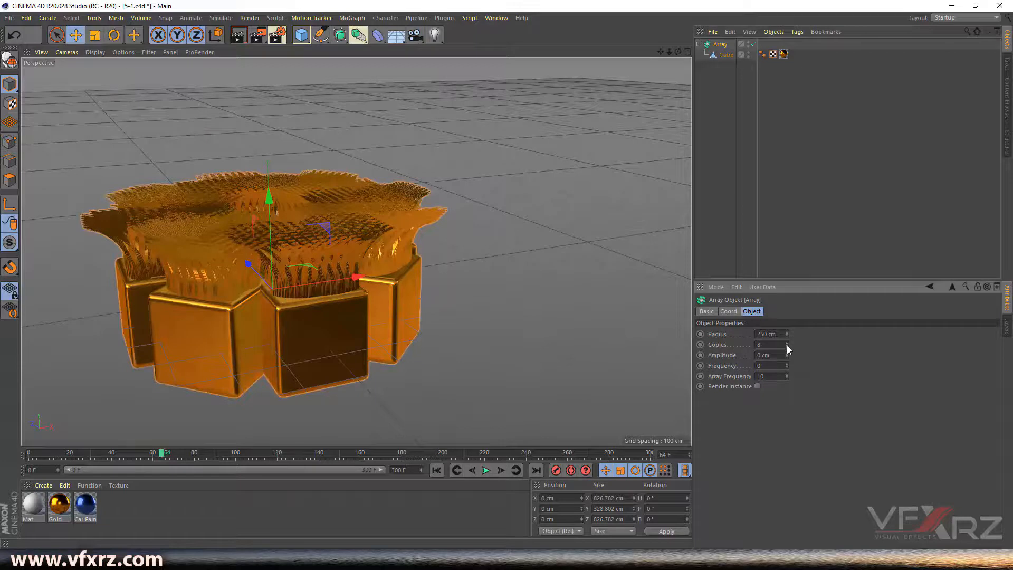
left_click(787, 346)
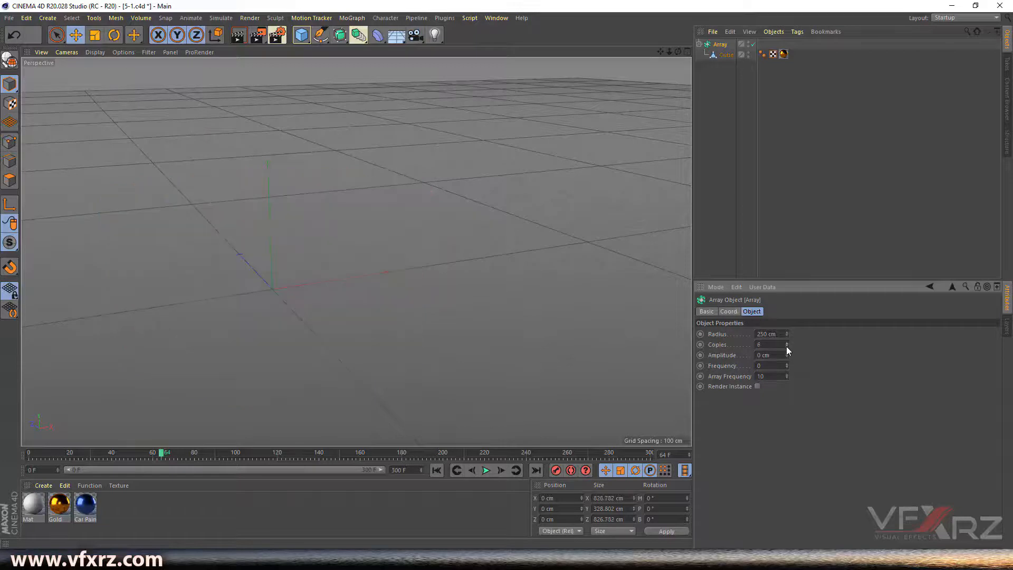
left_click(787, 346)
left_click(786, 346)
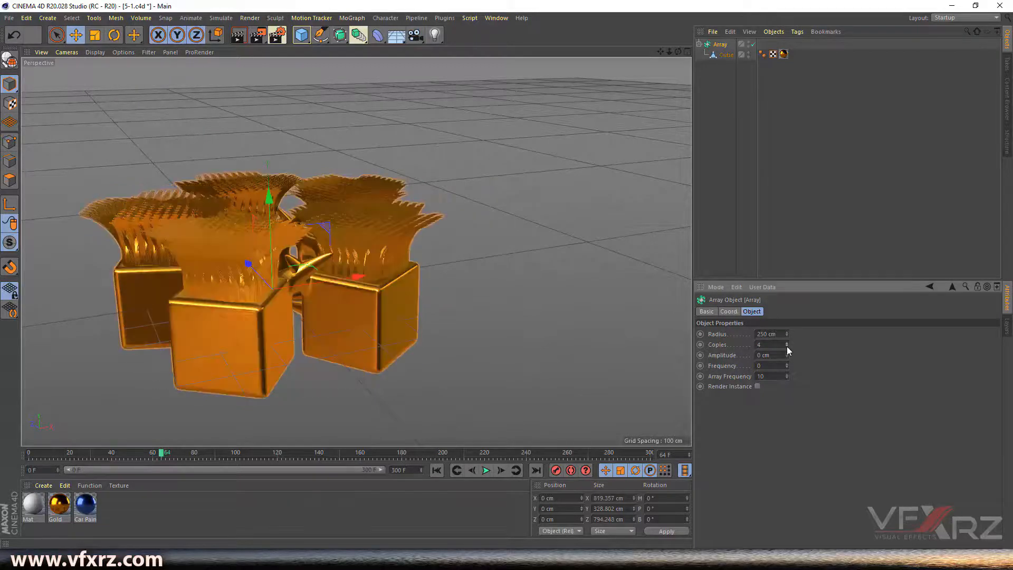
Increase the array's Radius to 276 cm to spread the gold copies apart
left_click_drag(677, 52, 607, 134)
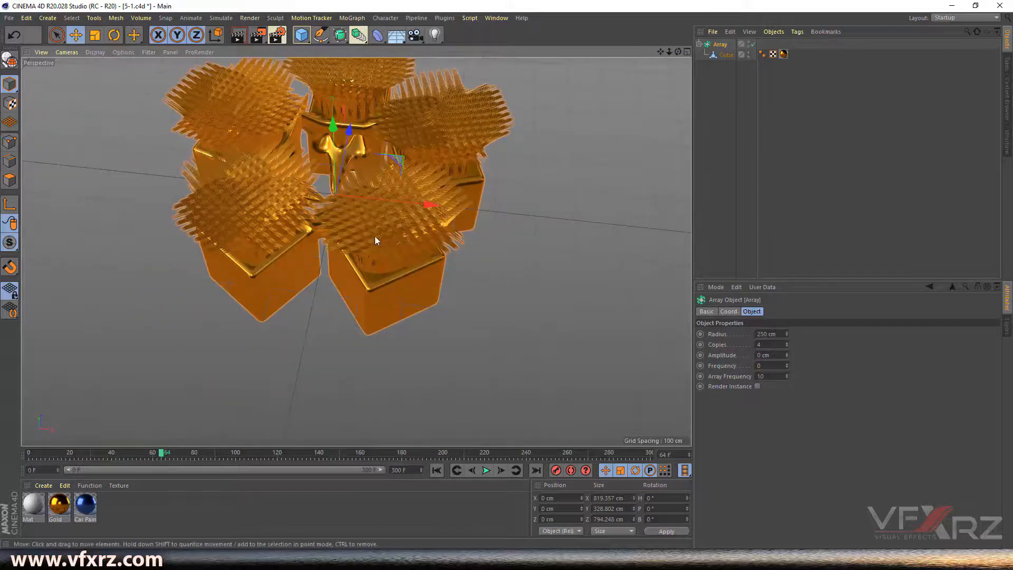
left_click_drag(660, 51, 719, 75)
left_click_drag(356, 252, 416, 269)
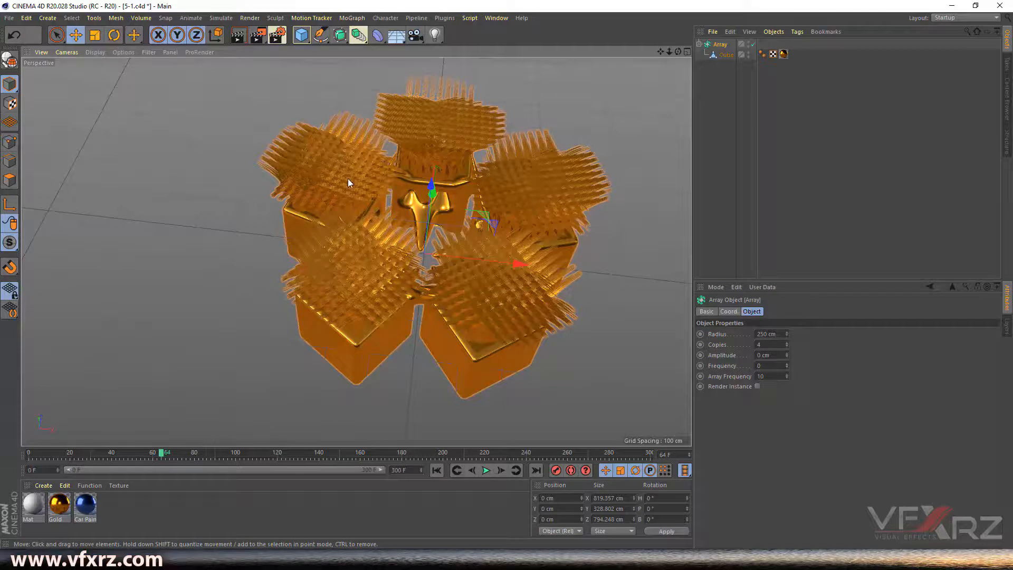
left_click_drag(677, 52, 674, 87)
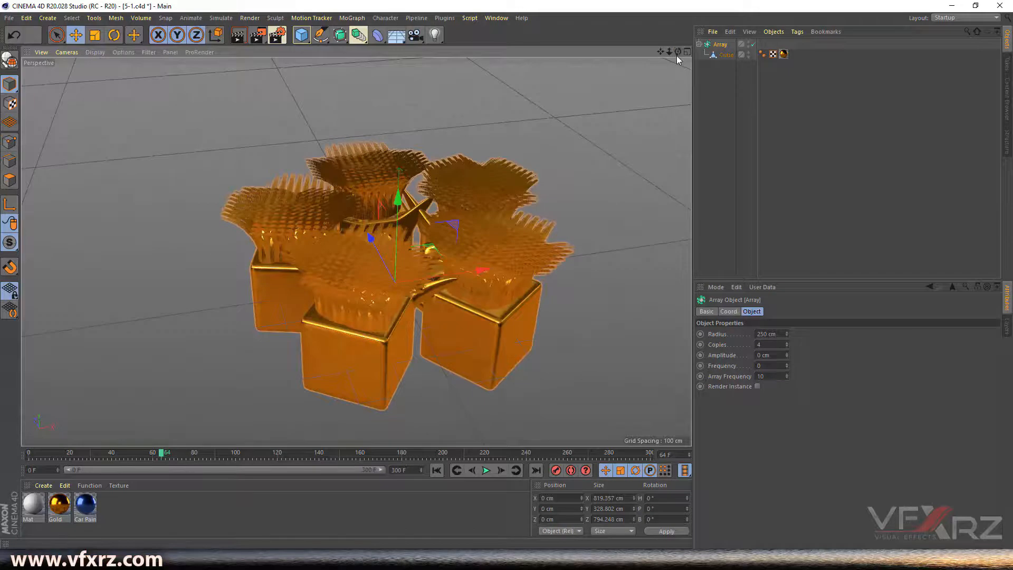
mouse_move(677, 53)
left_mouse_down()
mouse_move(660, 35)
mouse_move(694, 34)
mouse_move(677, 48)
left_mouse_up()
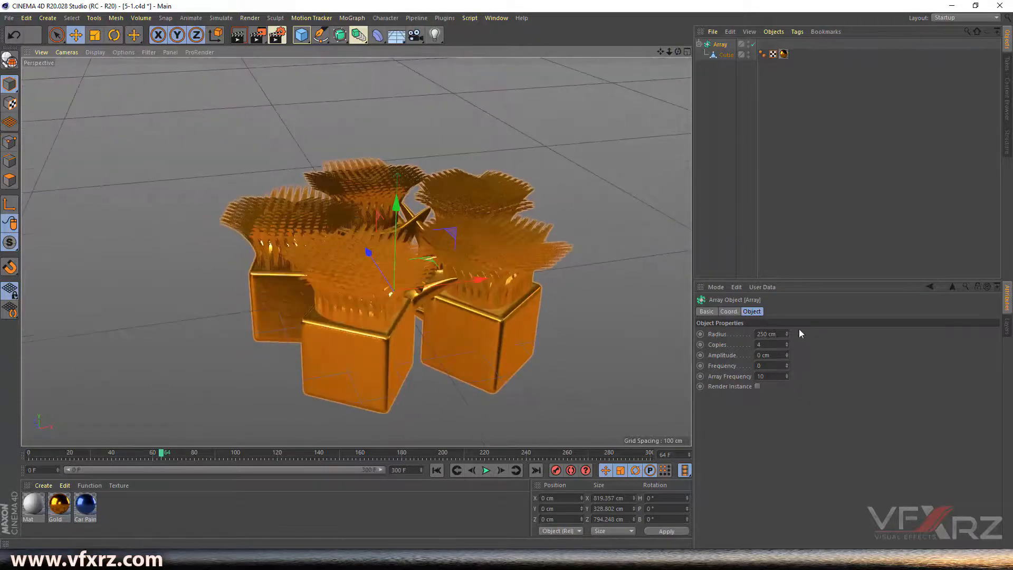
left_click_drag(786, 332, 786, 317)
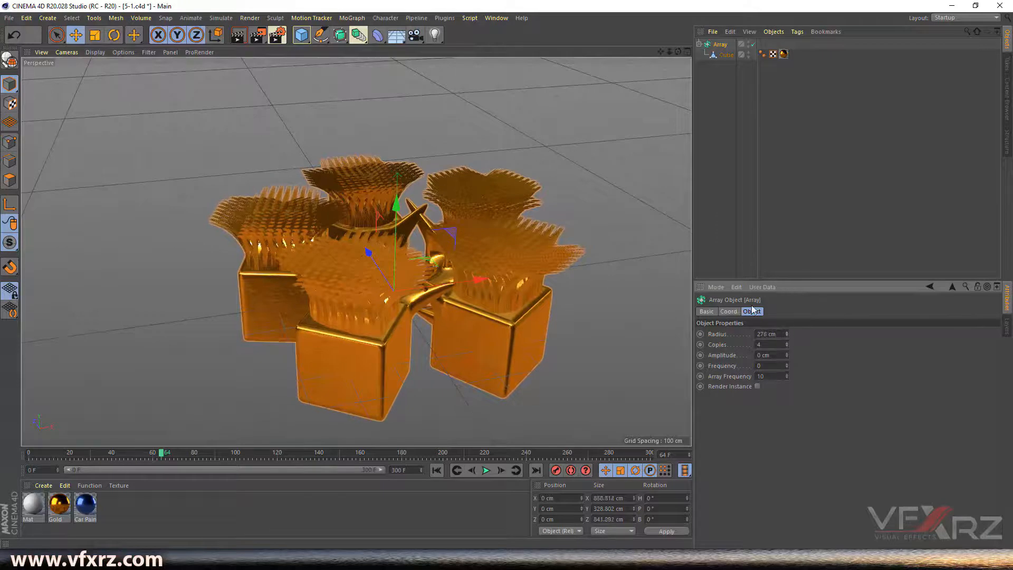
Take the gold Cube out of the Array and hide it in both the editor and the renderer
left_click_drag(678, 51, 602, 84)
left_click_drag(520, 248, 510, 273, "alt")
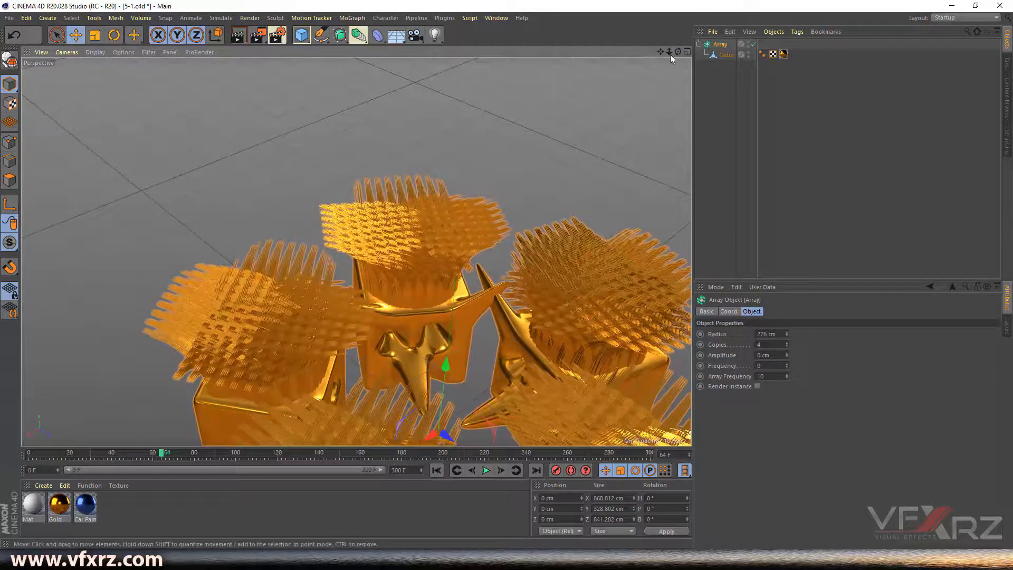
left_click_drag(669, 51, 712, 20)
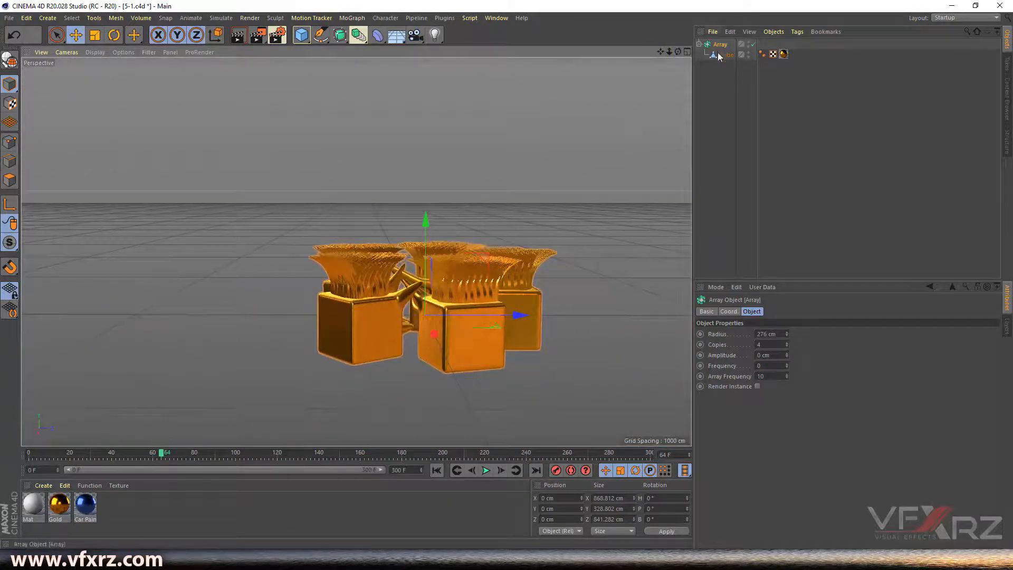
left_click_drag(717, 54, 706, 169)
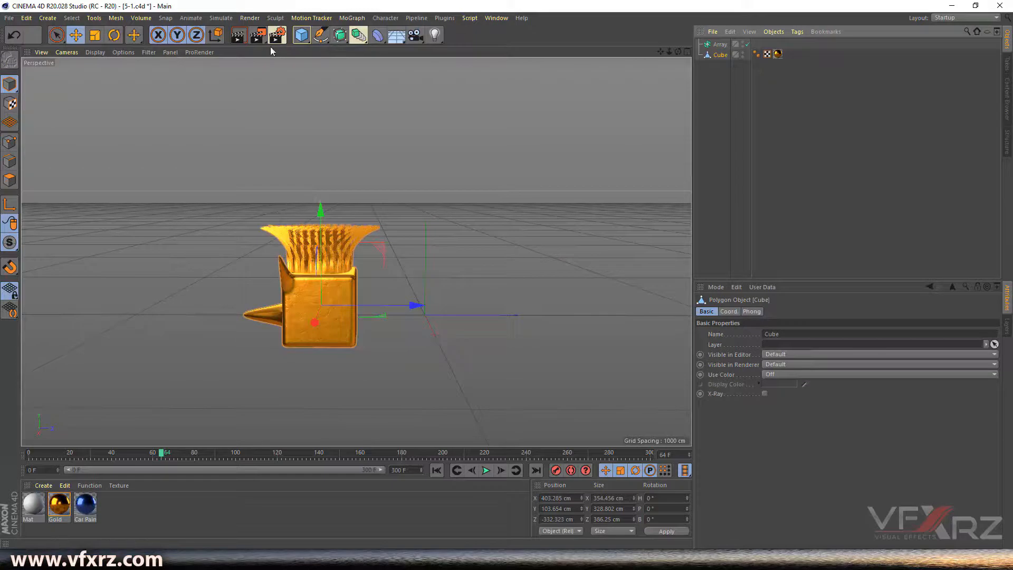
left_click(742, 53)
left_click(742, 53)
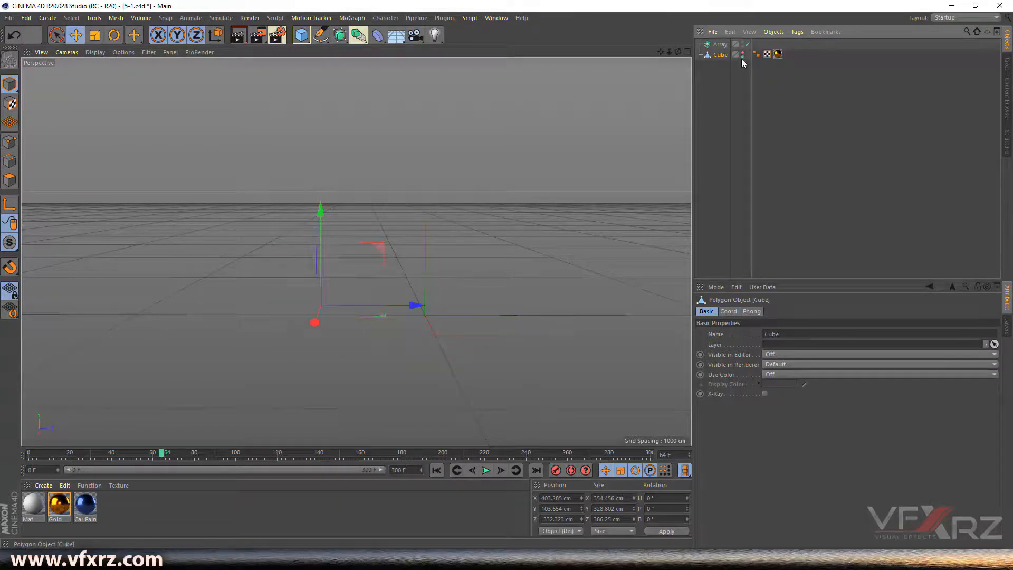
Add a new cube primitive with the Car Paint material as the child of the Array
left_click(304, 36)
left_click(394, 49)
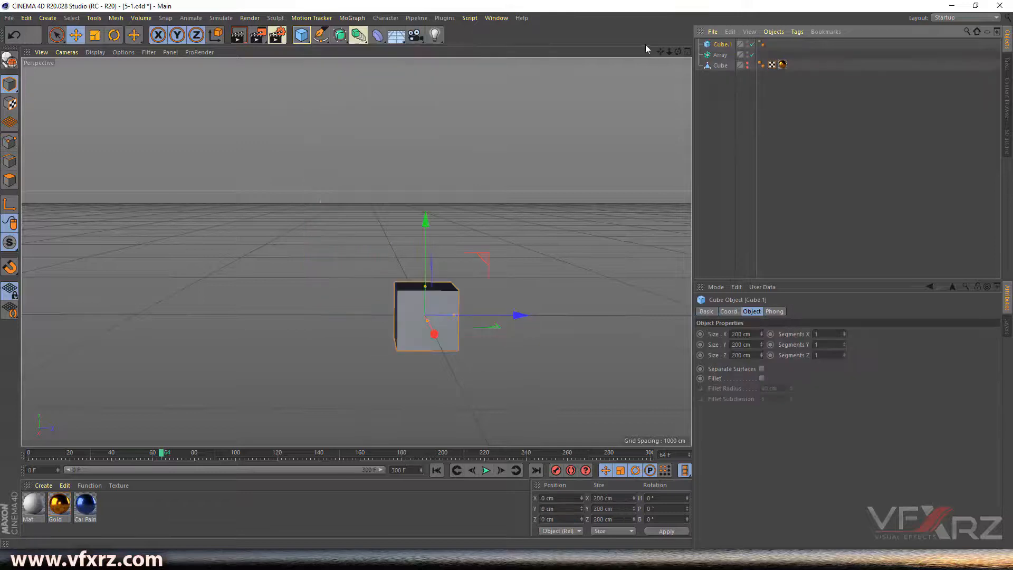
mouse_move(719, 47)
left_mouse_down()
mouse_move(721, 59)
mouse_move(729, 48)
mouse_move(680, 100)
mouse_move(675, 52)
mouse_move(691, 29)
left_mouse_up()
scroll(478, 322, "up", 3)
Increase the array's Radius to 349 cm to spread the blue cubes apart
left_click(722, 45)
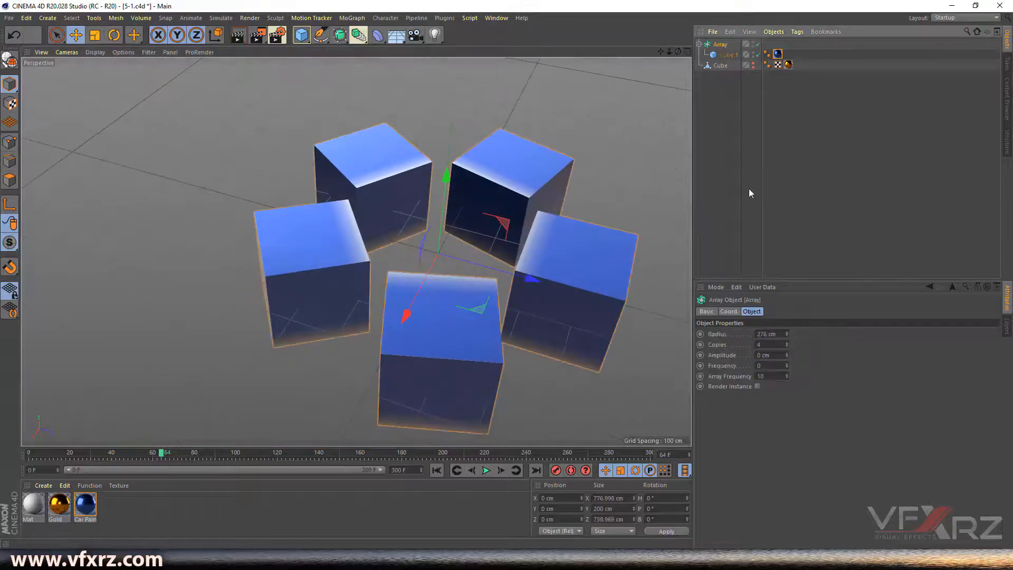
left_click_drag(786, 333, 711, 230)
left_click_drag(660, 52, 636, 5)
left_click_drag(678, 53, 678, 20)
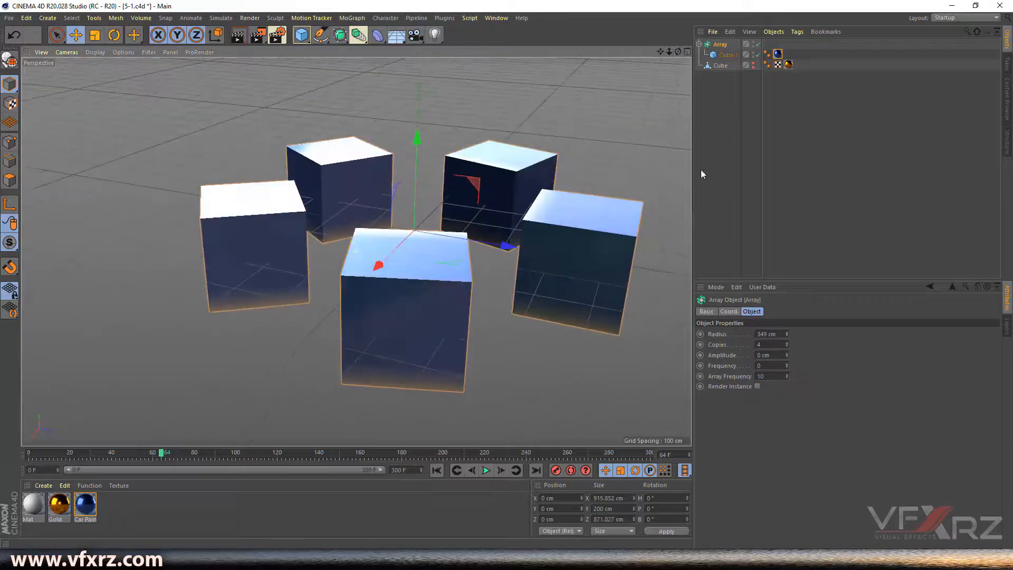
Raise the array's Copies to 10
left_click(787, 342)
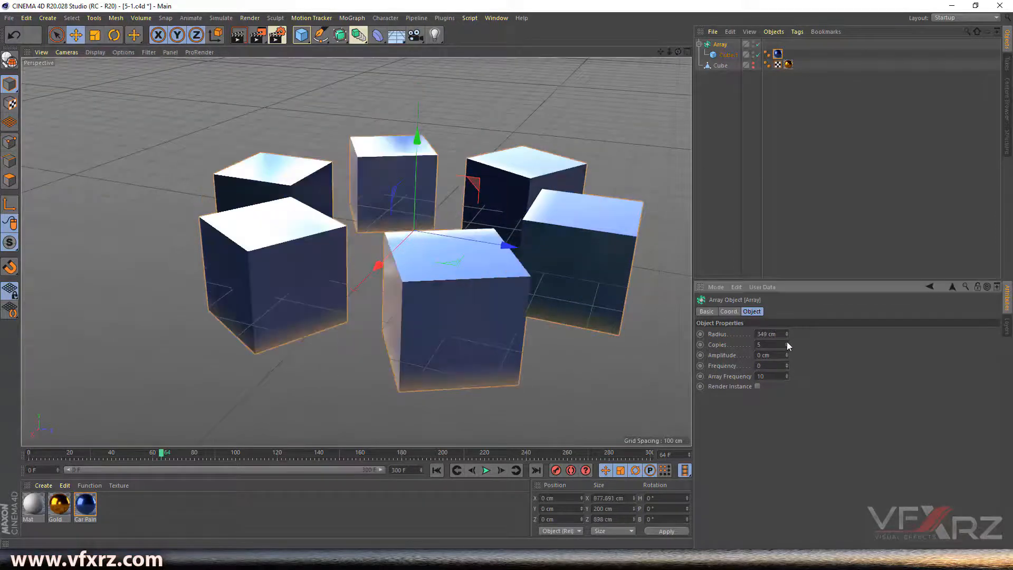
left_click(787, 343)
left_click(786, 343)
left_click(786, 343)
left_click(787, 342)
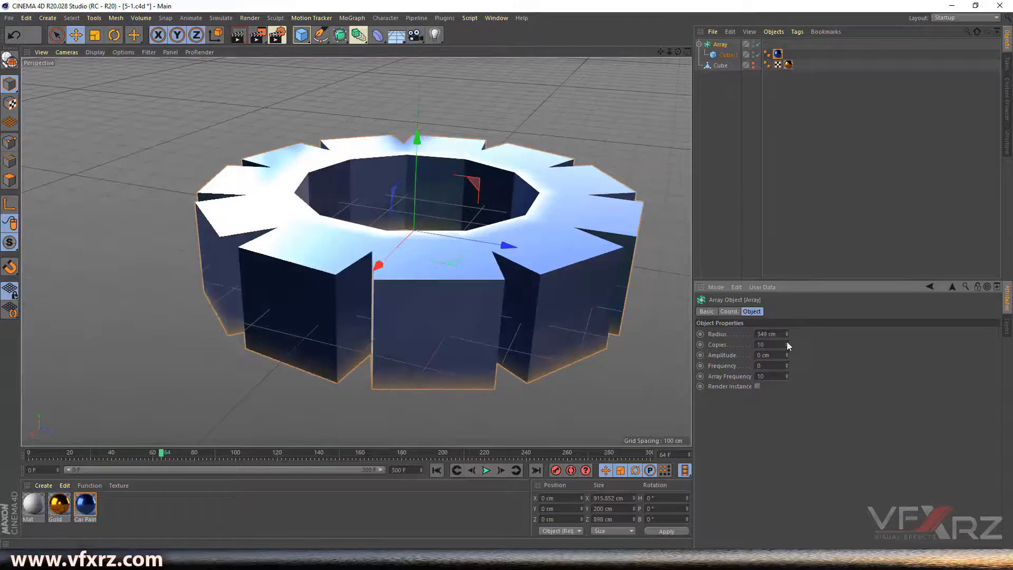
Increase the array's Radius to 569 cm so the blue cubes form a wide ring
left_click_drag(677, 52, 720, 86)
scroll(357, 252, "down", 3)
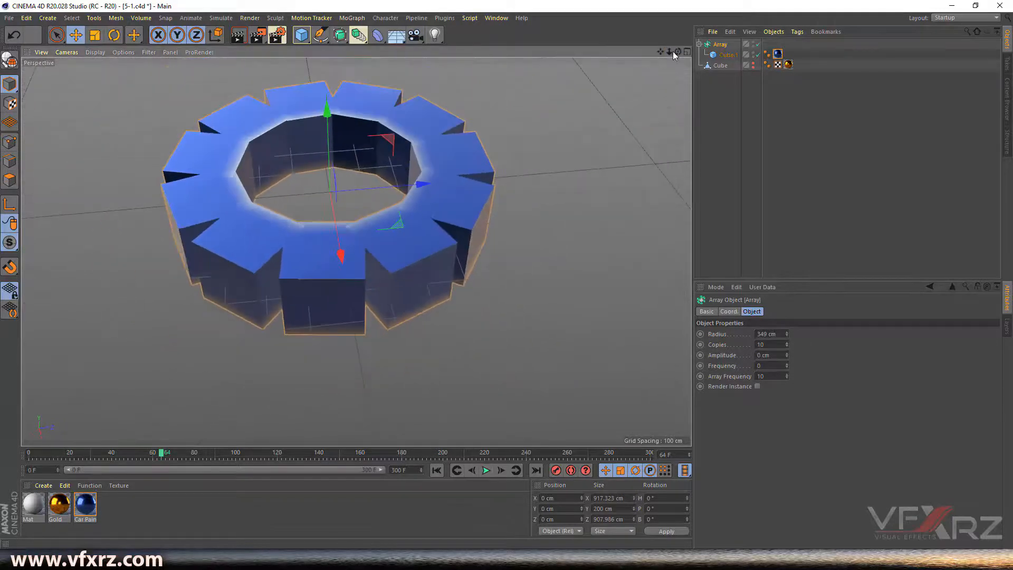
left_click_drag(680, 56, 671, 43)
mouse_move(786, 334)
left_mouse_down()
mouse_move(786, 301)
mouse_move(787, 353)
mouse_move(786, 298)
mouse_move(787, 328)
mouse_move(787, 304)
mouse_move(787, 319)
left_mouse_up()
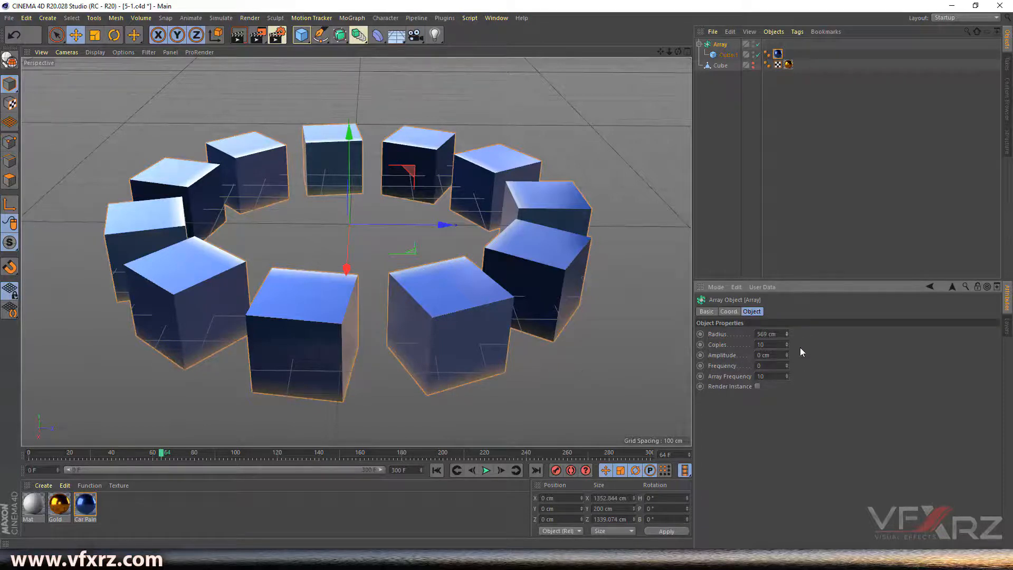
Set the array's Amplitude to 609 cm to offset the cubes vertically in a wave
left_click_drag(787, 354, 786, 305)
left_click_drag(669, 52, 717, 36)
left_click_drag(660, 52, 704, 12)
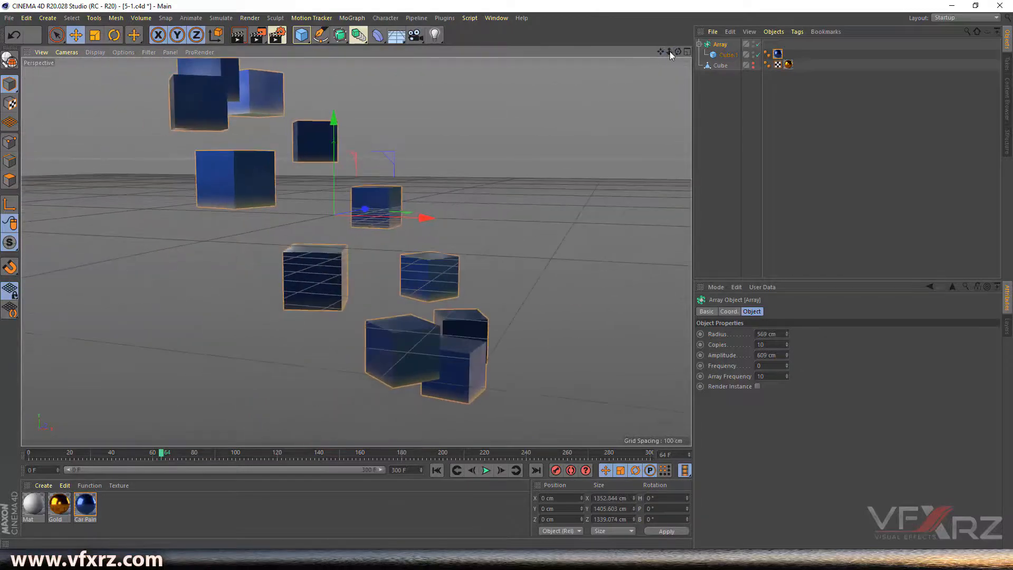
mouse_move(678, 52)
left_mouse_down()
mouse_move(649, 44)
mouse_move(672, 59)
left_mouse_up()
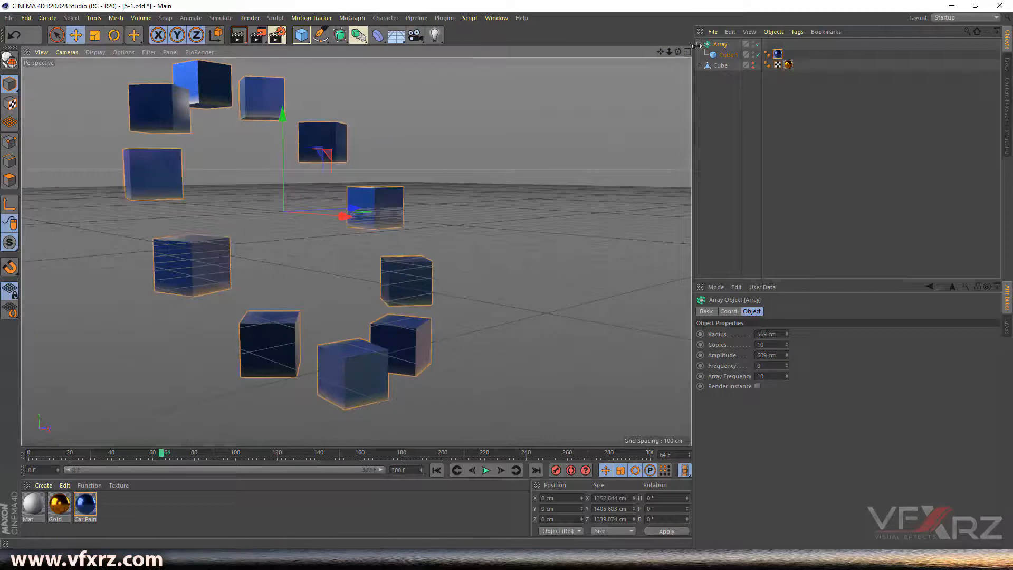
left_click_drag(677, 52, 662, 138)
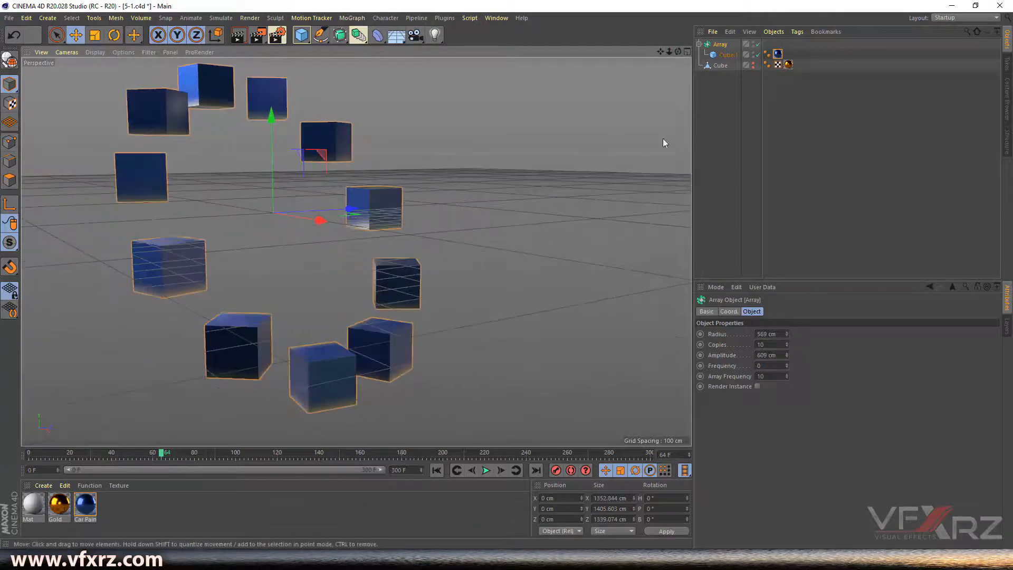
Set the array's Frequency to 1 and preview the wave animation from frame 0
left_click(733, 368)
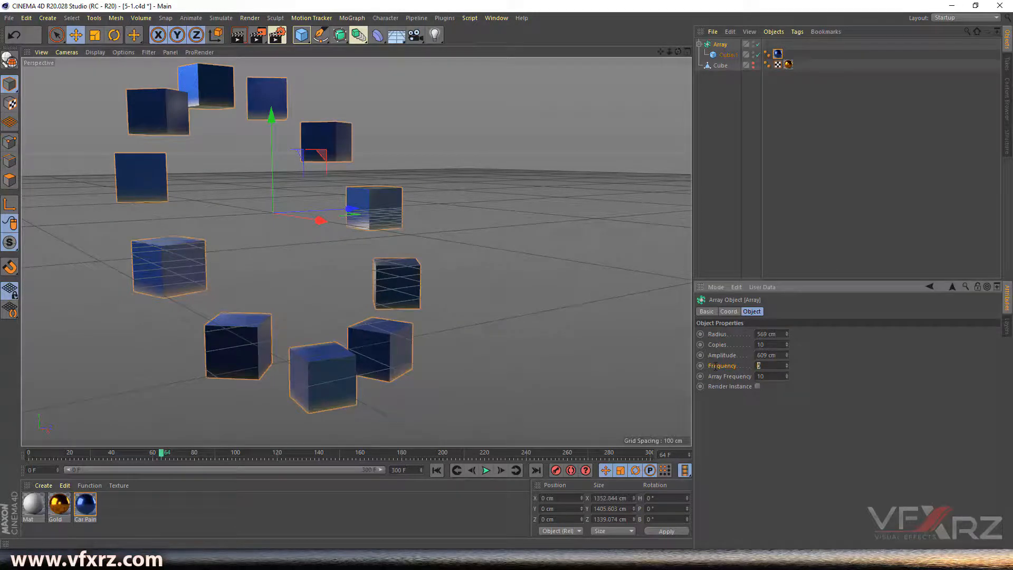
left_click(872, 416)
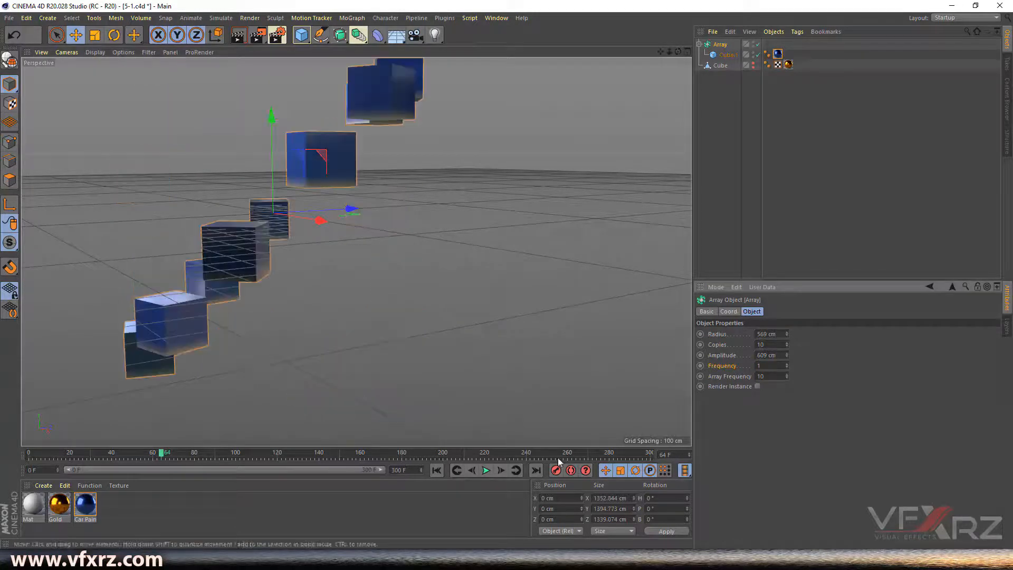
left_click_drag(161, 457, 28, 458)
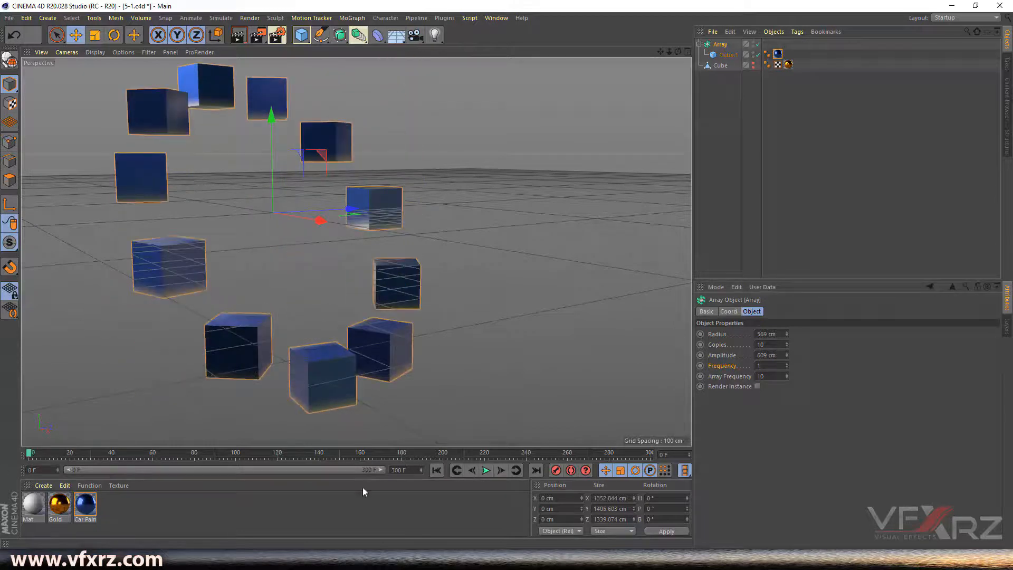
left_click(485, 471)
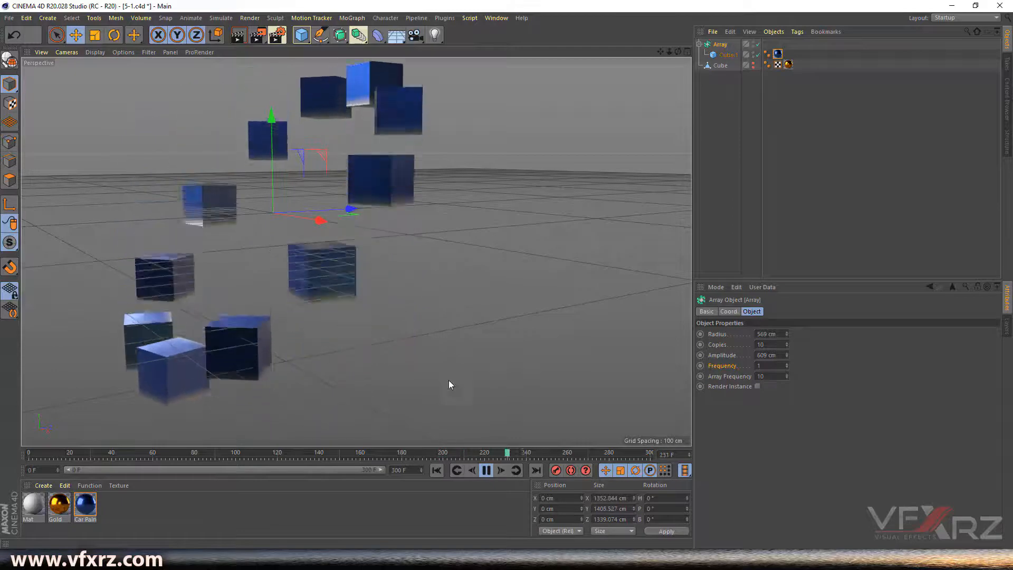
left_click_drag(481, 450, 87, 445)
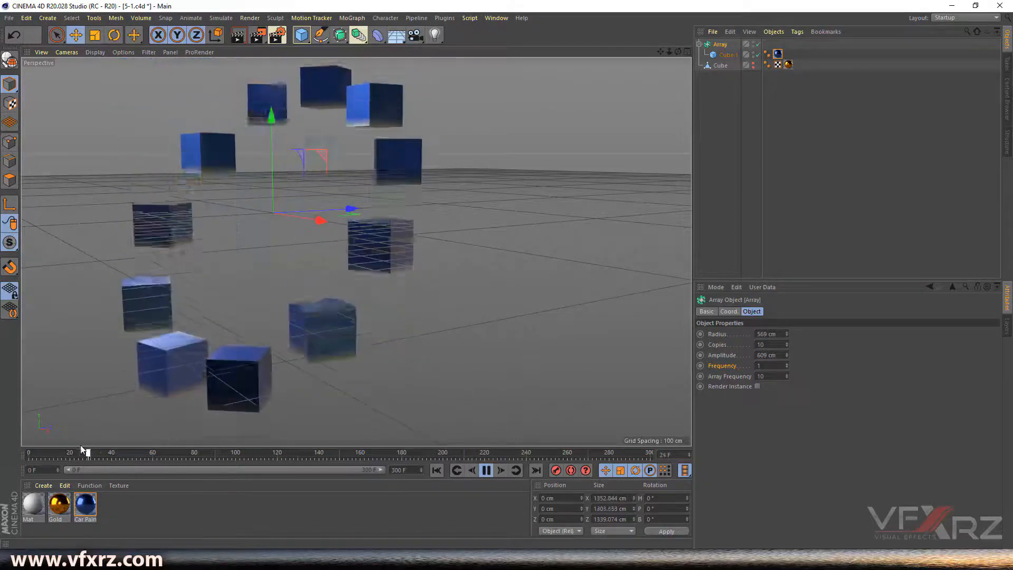
left_click(486, 471)
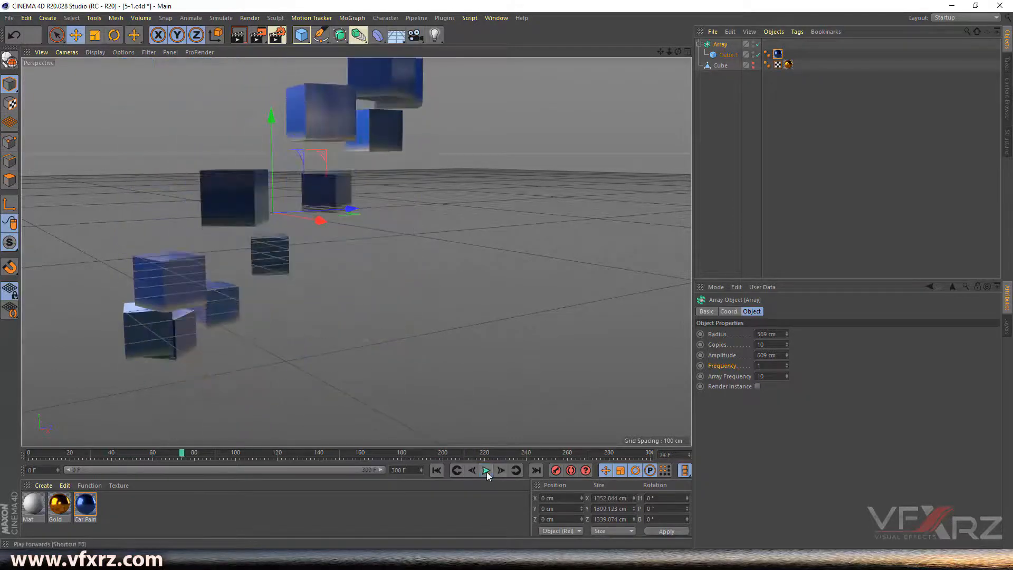
Set the array's Frequency to 10
left_click(759, 366)
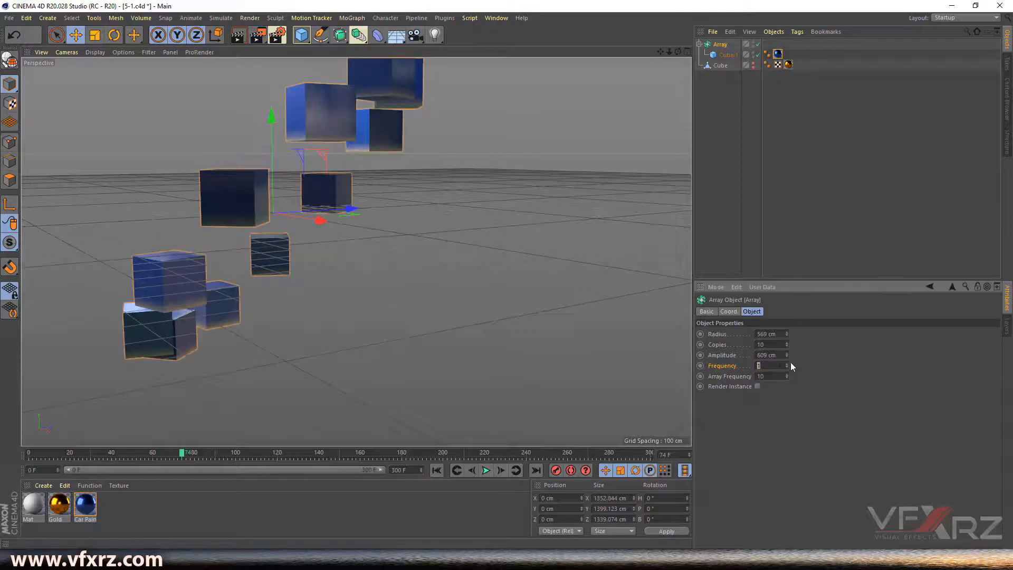
left_click_drag(786, 364, 823, 360)
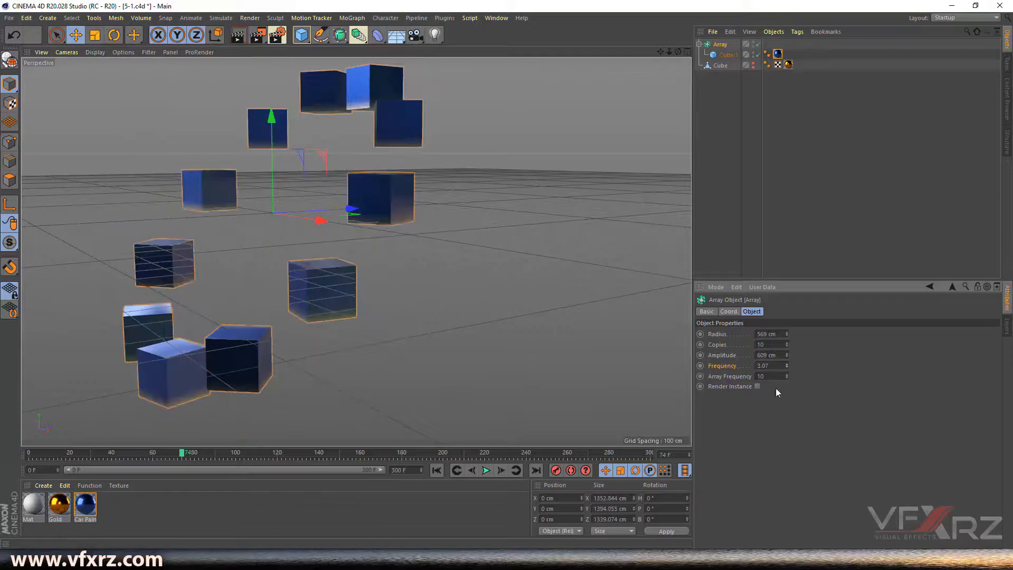
type("10")
key("Return")
Play the faster wave animation, stop it and move the playhead back to frame 40
left_click(486, 470)
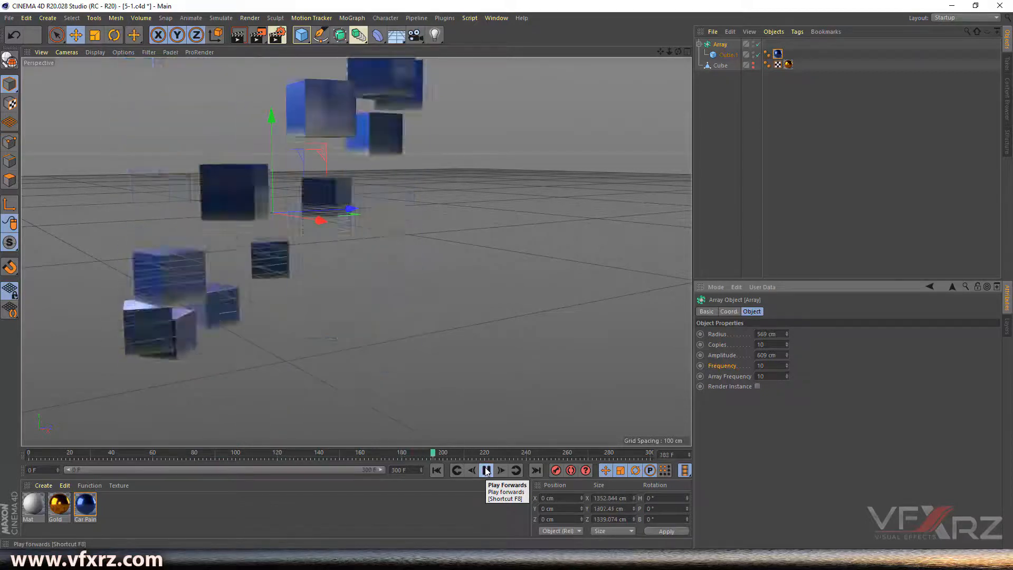
left_click(486, 470)
left_click_drag(502, 454, 112, 456)
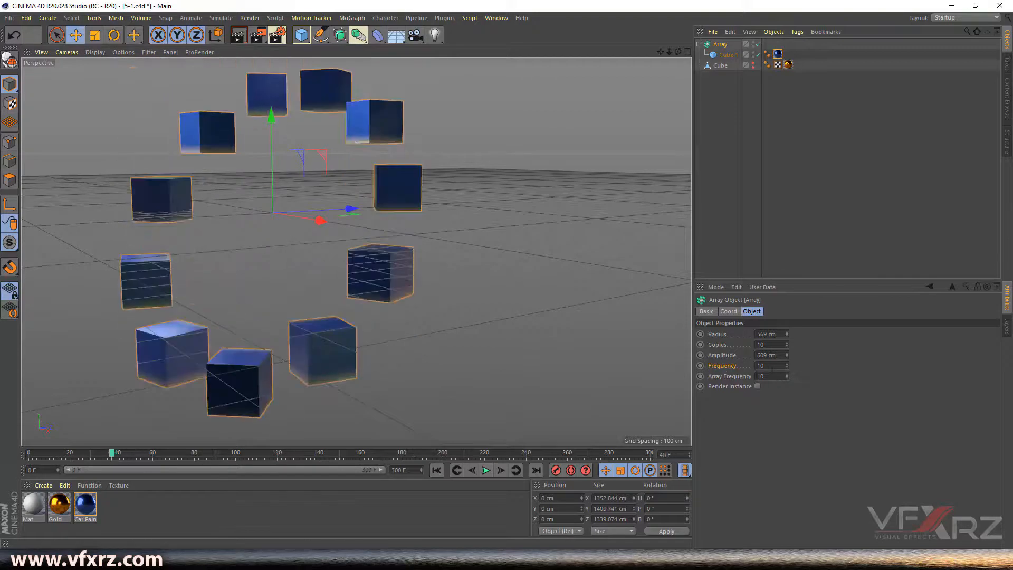
Set the array's Frequency to 1 and its Array Frequency to 7.9
left_click(764, 366)
key("Return")
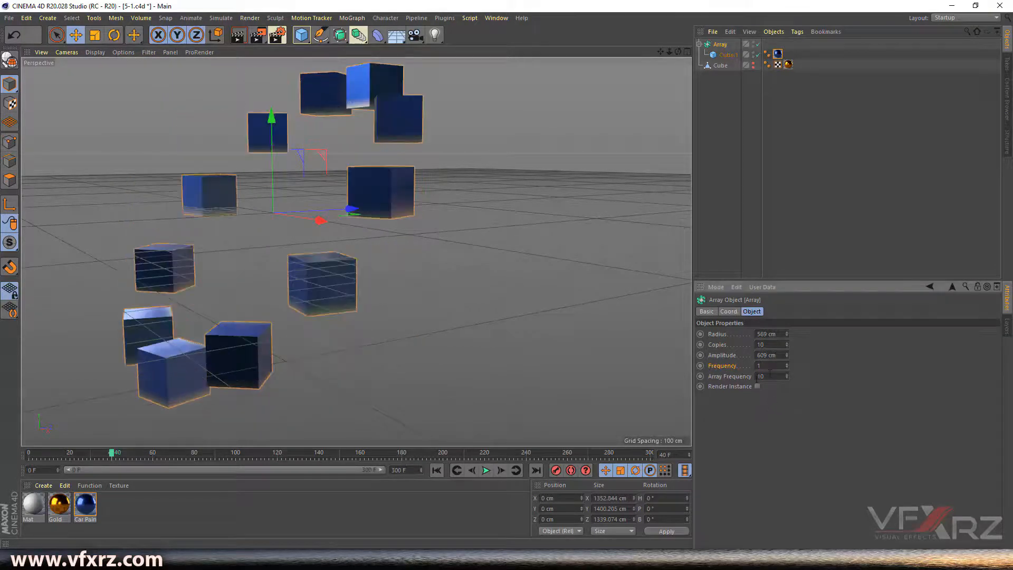
left_click_drag(786, 376, 785, 397)
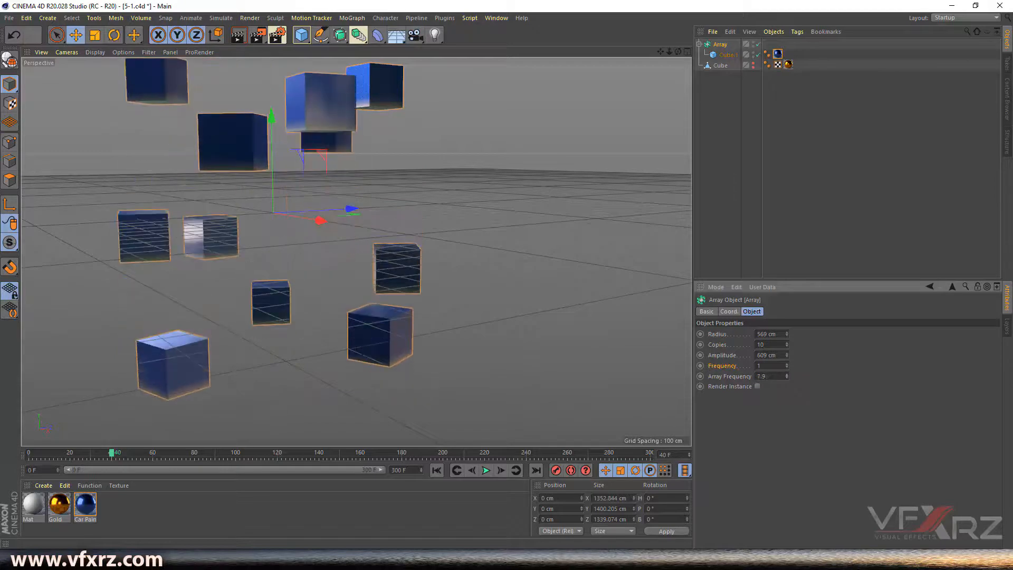
Play the wave animation, raise the array's Frequency to 2.99 during playback, and stop at frame 197
mouse_move(678, 52)
left_mouse_down()
mouse_move(745, 79)
mouse_move(687, 33)
mouse_move(727, 9)
mouse_move(620, 55)
mouse_move(678, 38)
left_mouse_up()
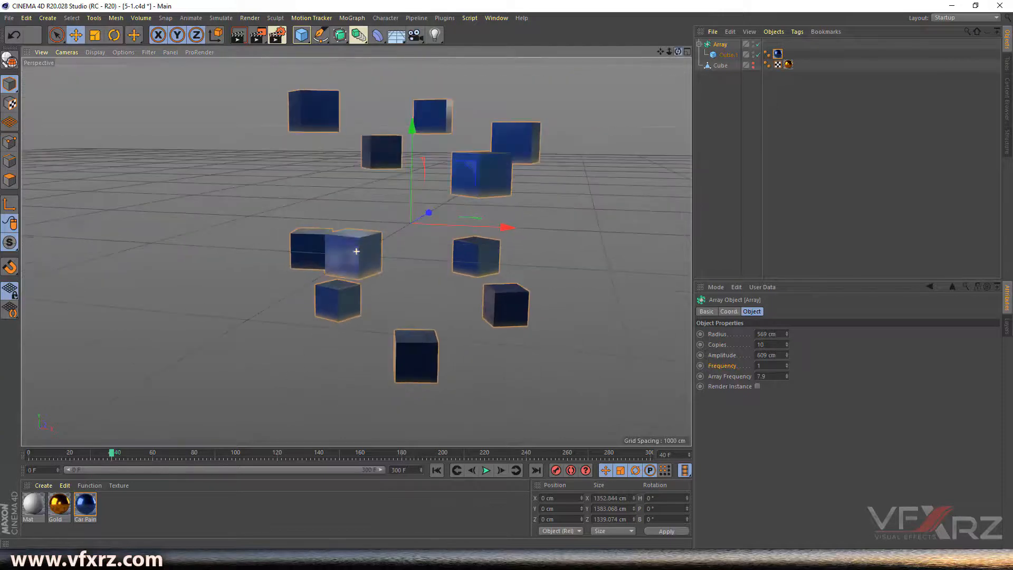
left_click(486, 470)
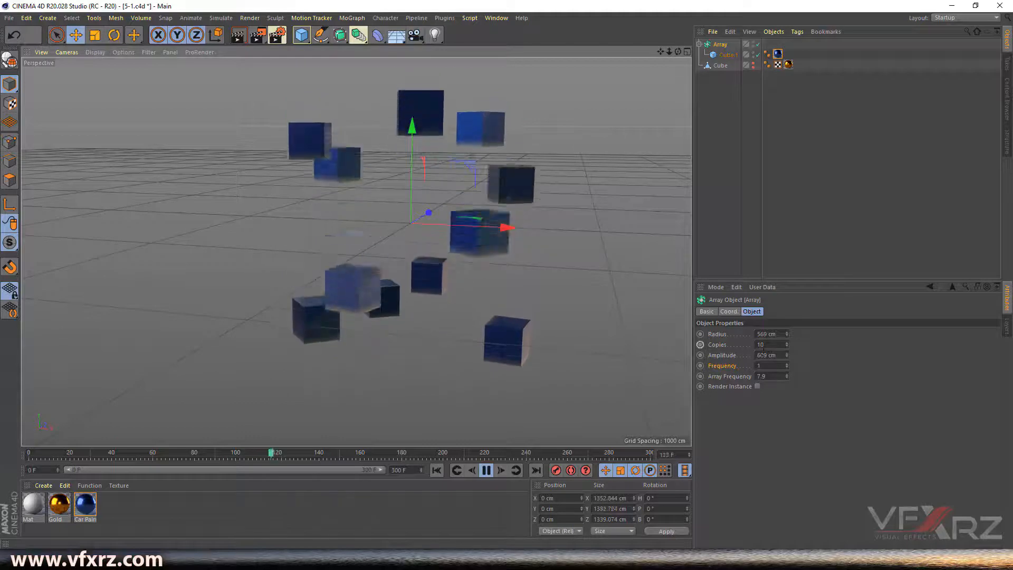
left_click_drag(786, 366, 786, 262)
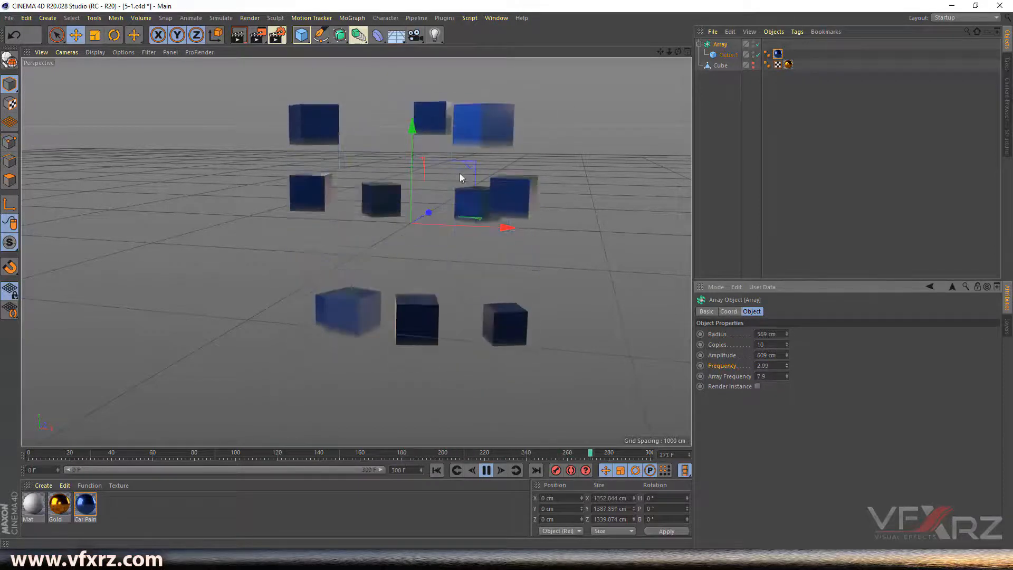
left_click_drag(660, 51, 660, 74)
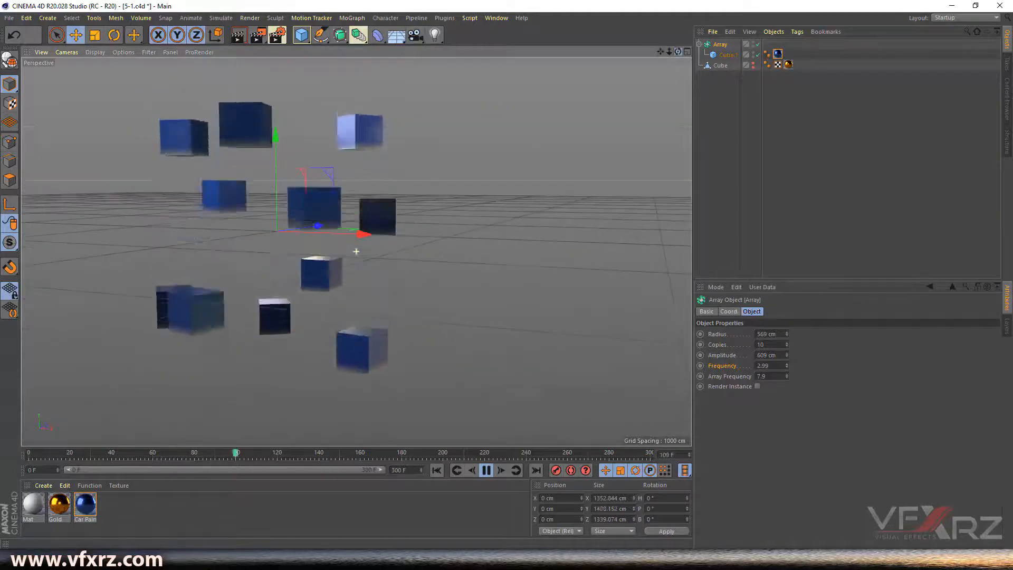
left_click(485, 470)
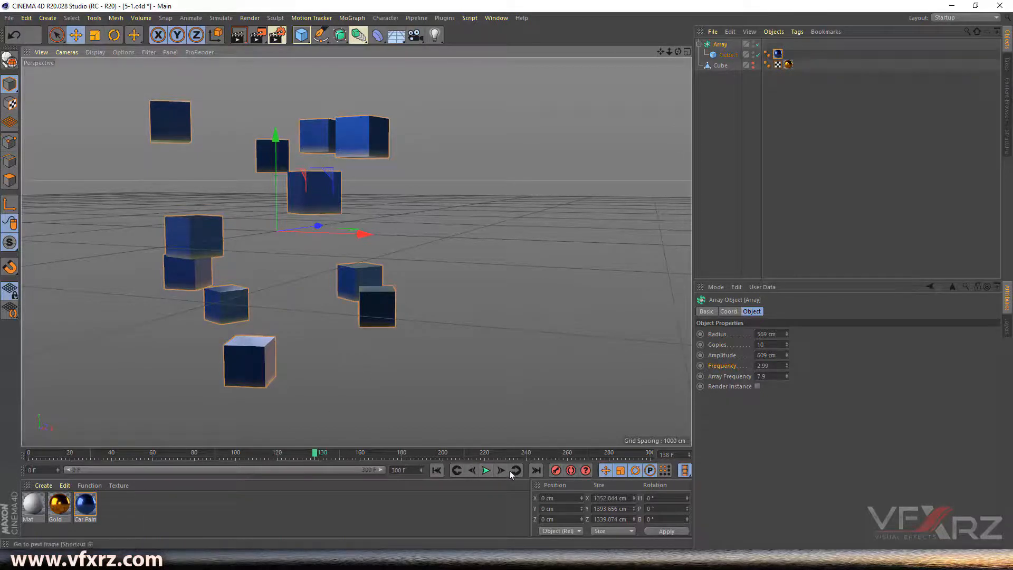
left_click(484, 471)
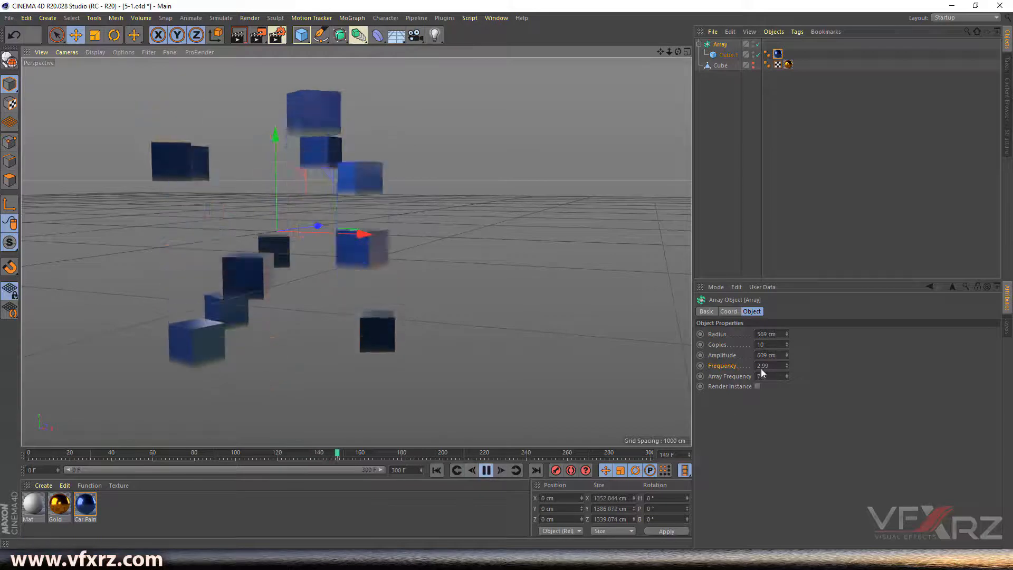
left_click(486, 470)
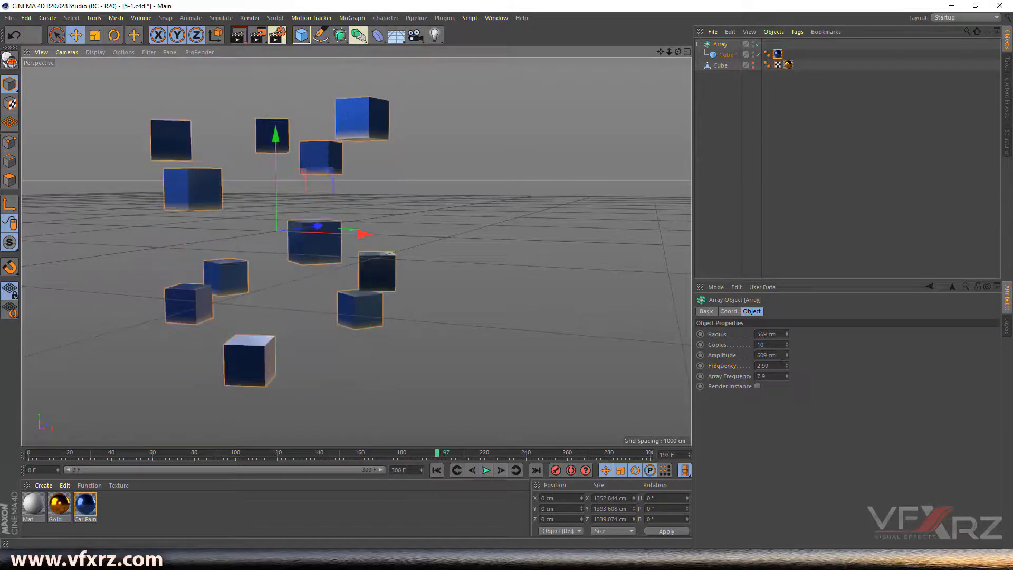
Collapse the Array hierarchy and create an Instance object that references the Array
left_click_drag(355, 248, 355, 290, "alt")
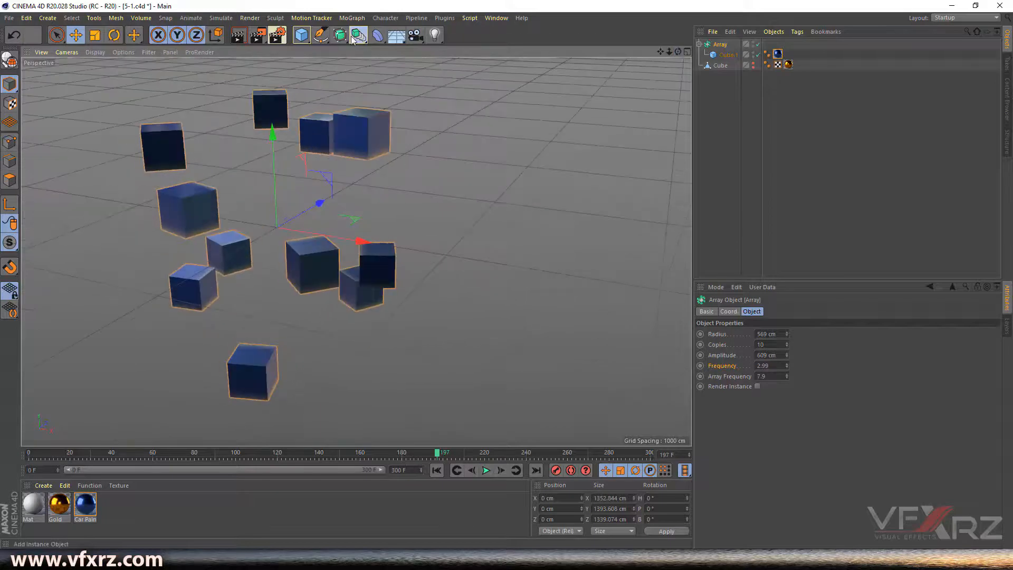
left_click_drag(353, 41, 435, 55)
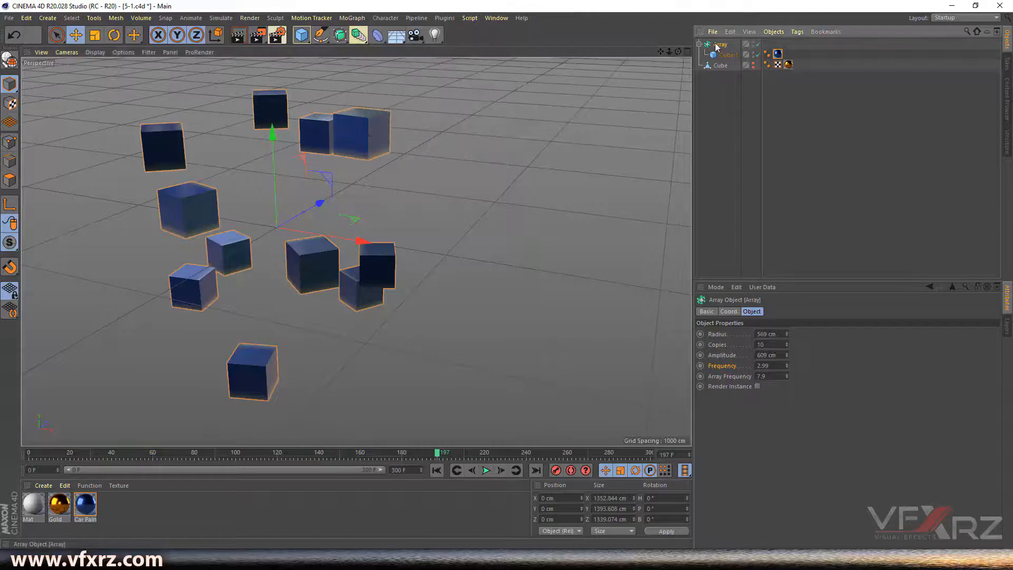
left_click(699, 45)
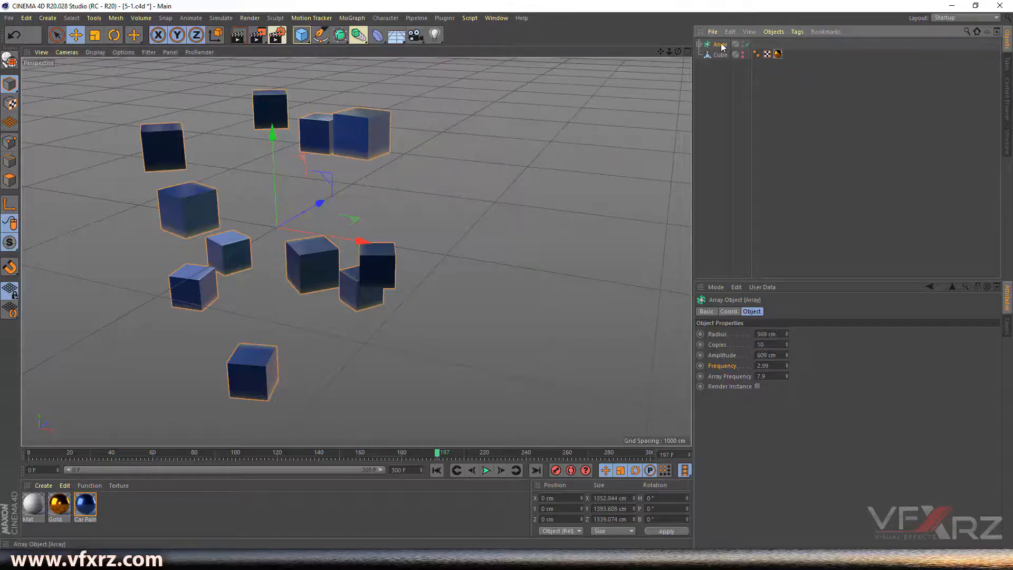
left_click(358, 35)
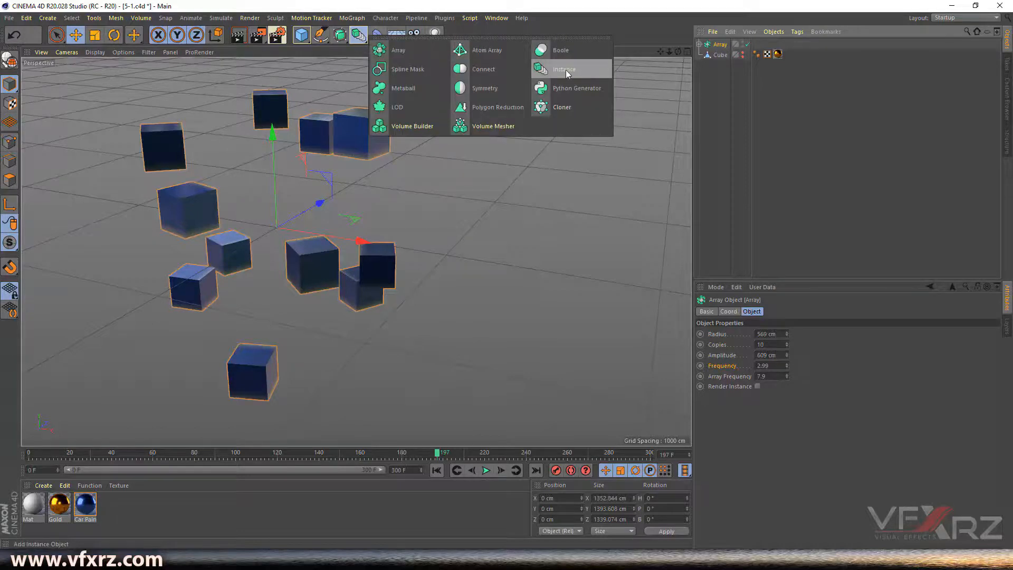
left_click(565, 69)
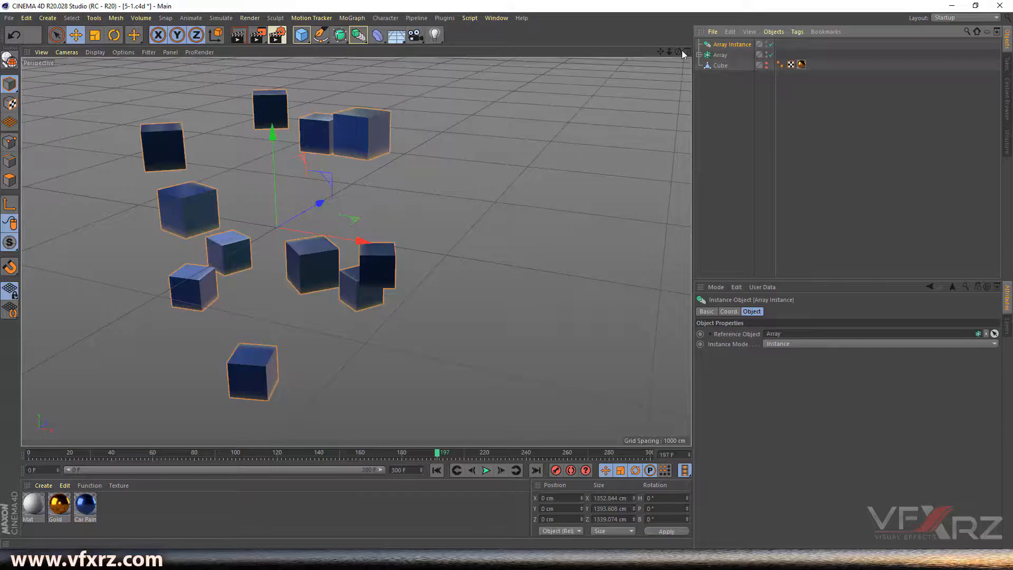
Move the array instance along the X axis to about 1776 cm, beside the original array
left_click_drag(679, 51, 424, 212)
left_click_drag(372, 239, 655, 238)
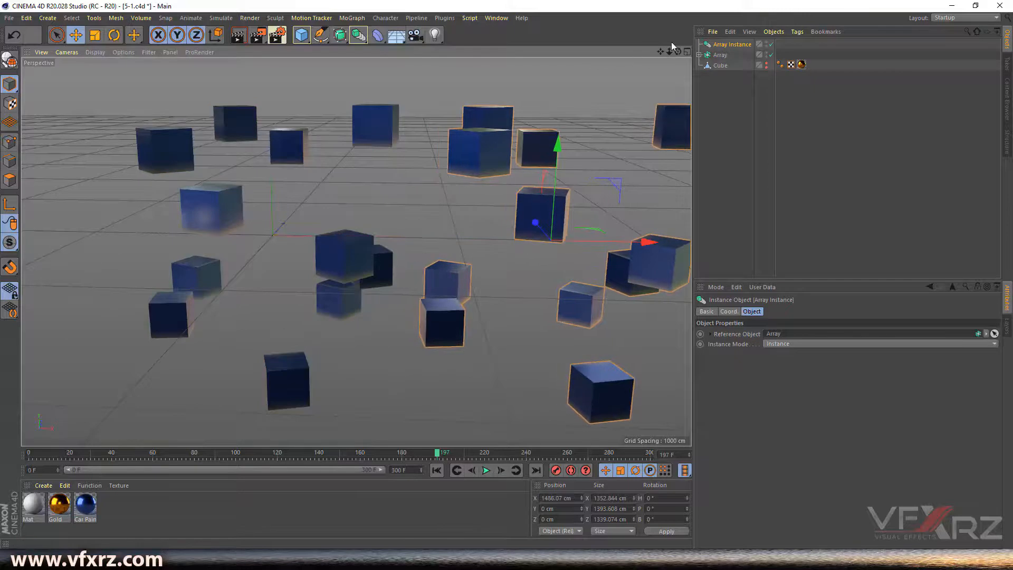
left_click_drag(669, 52, 435, 241)
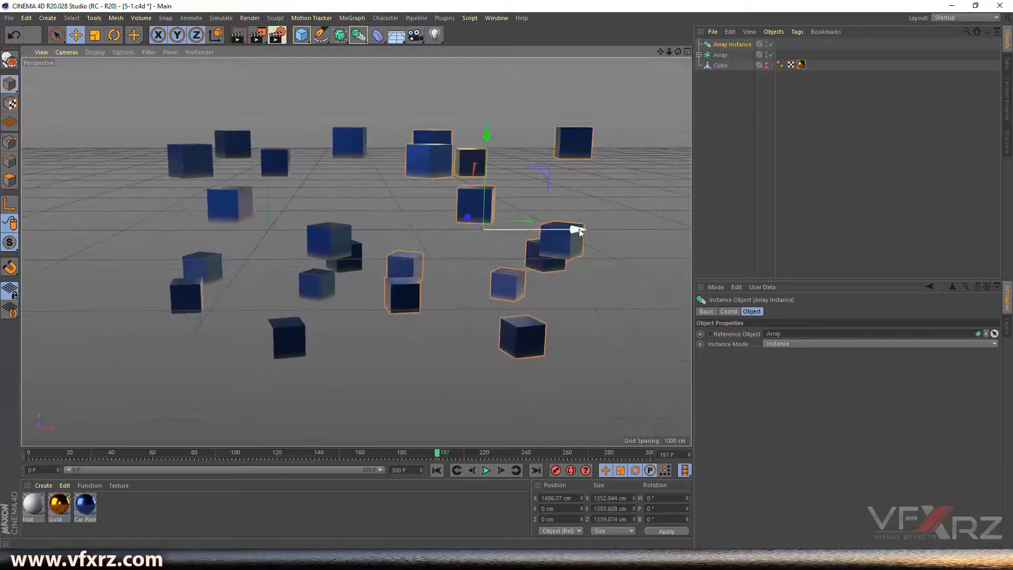
left_click_drag(574, 229, 609, 230)
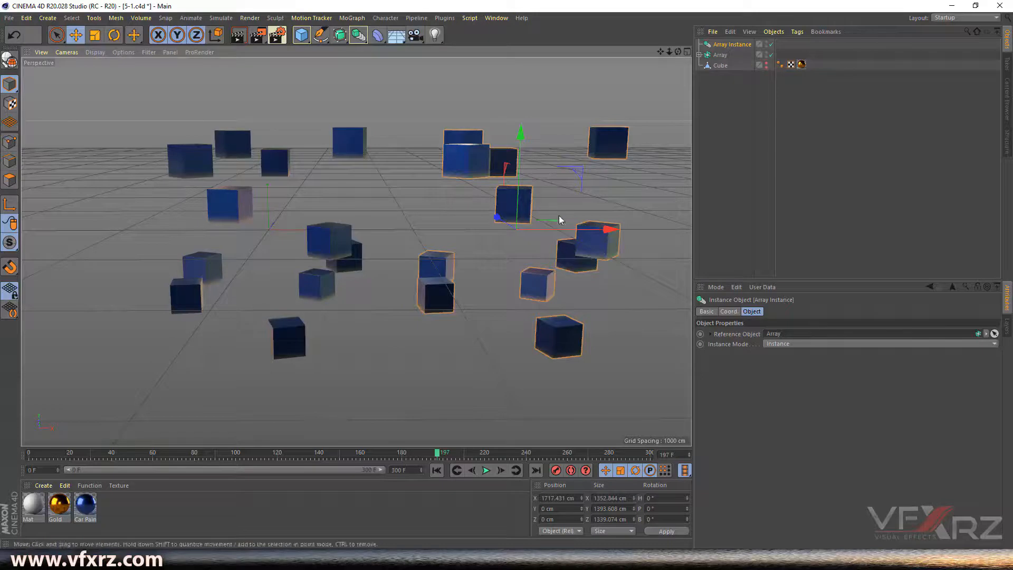
left_click_drag(597, 232, 605, 230)
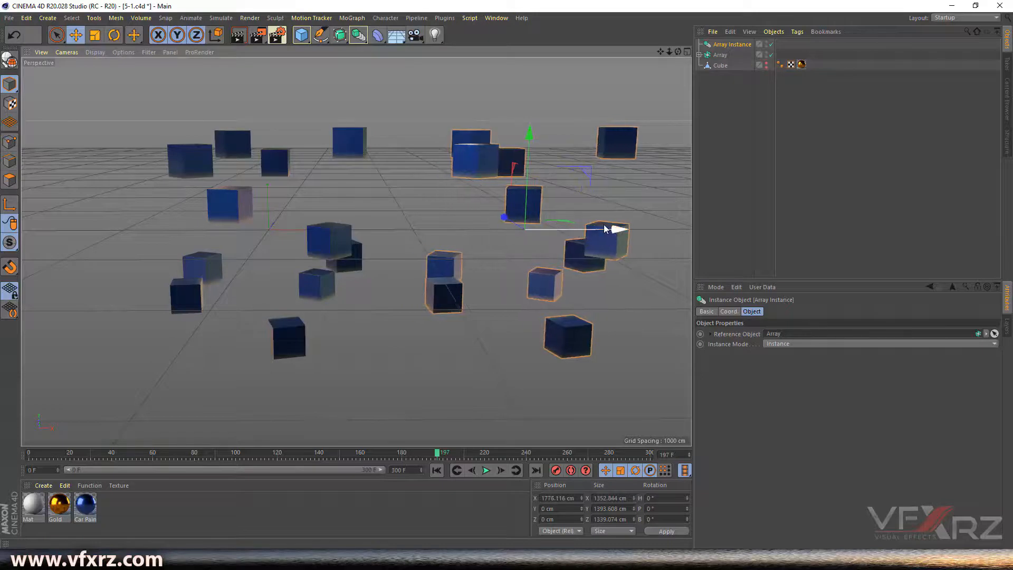
Inspect both arrays from several angles, play the animation from frame 0 and stop it at frame 144
left_click_drag(678, 52, 677, 77)
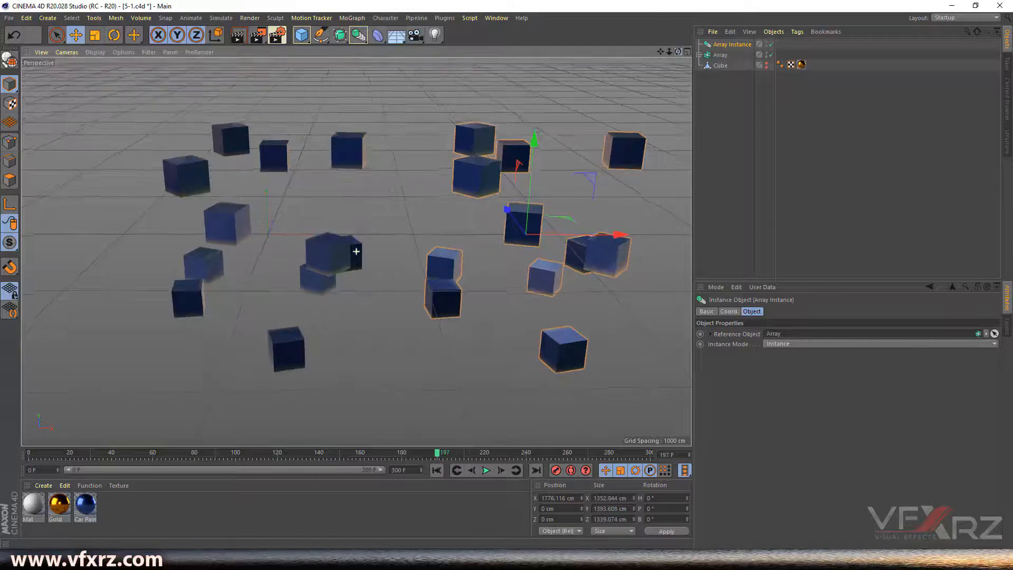
left_click_drag(677, 51, 677, 66)
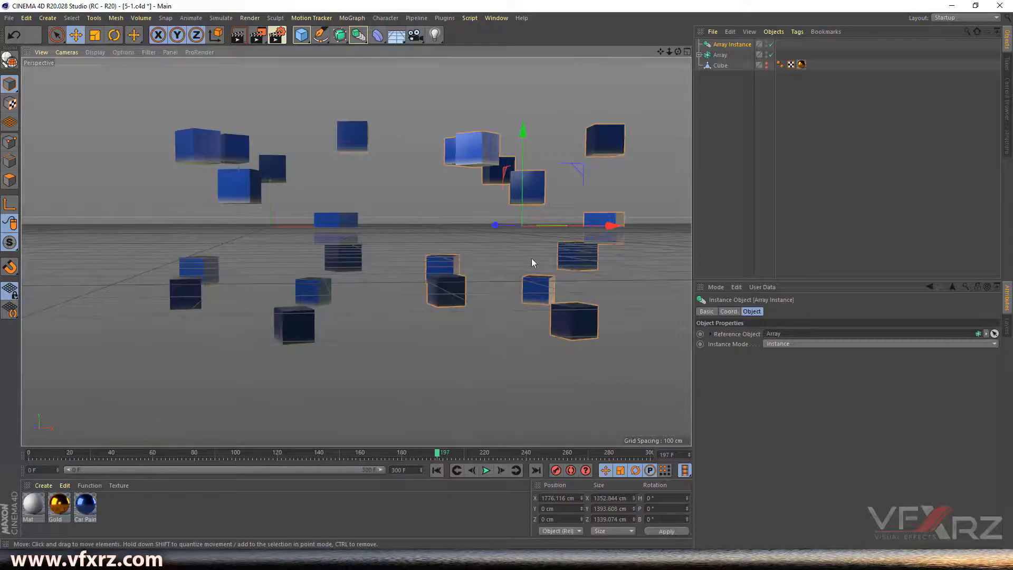
left_click_drag(680, 50, 639, 92)
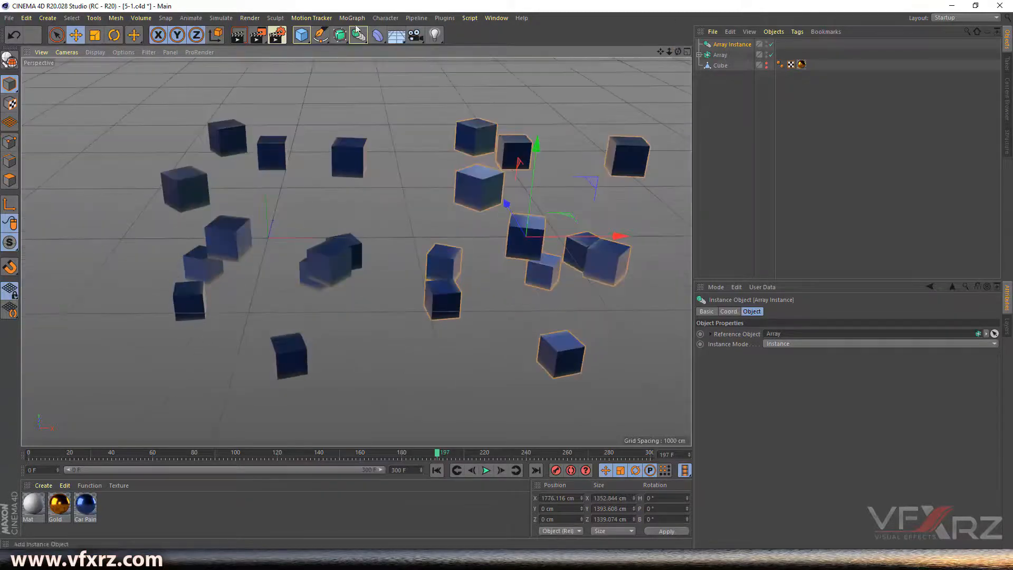
left_click(438, 470)
left_click(486, 470)
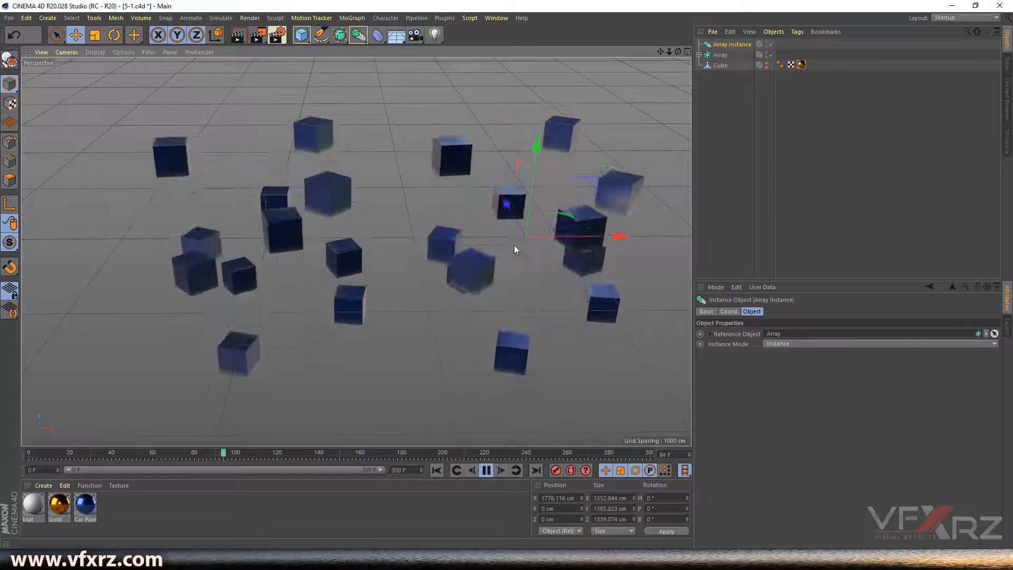
left_click(485, 470)
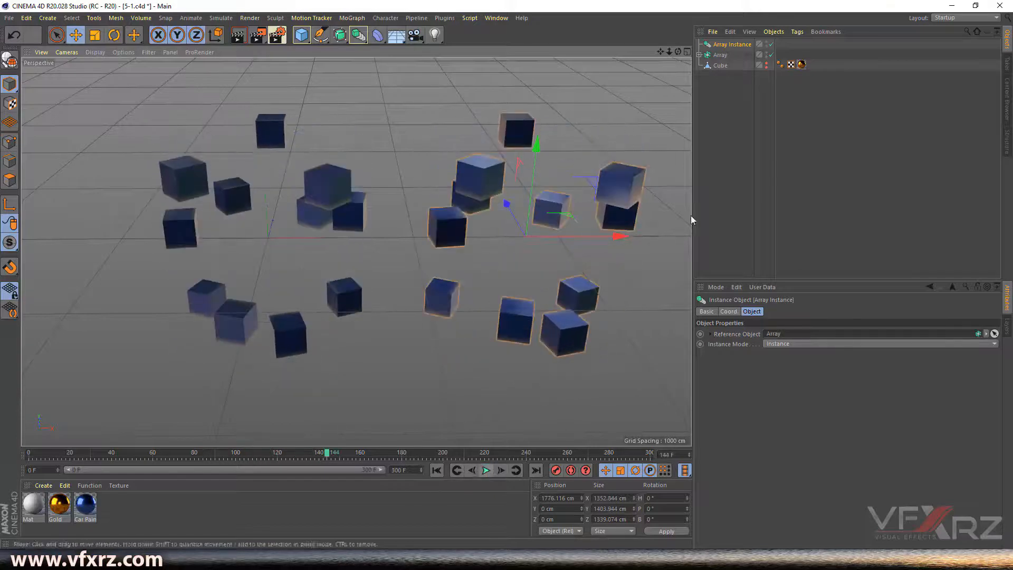
Set the original Array's Amplitude to 91 cm, Frequency to 1.53 and Array Frequency to 13.63
left_click(721, 55)
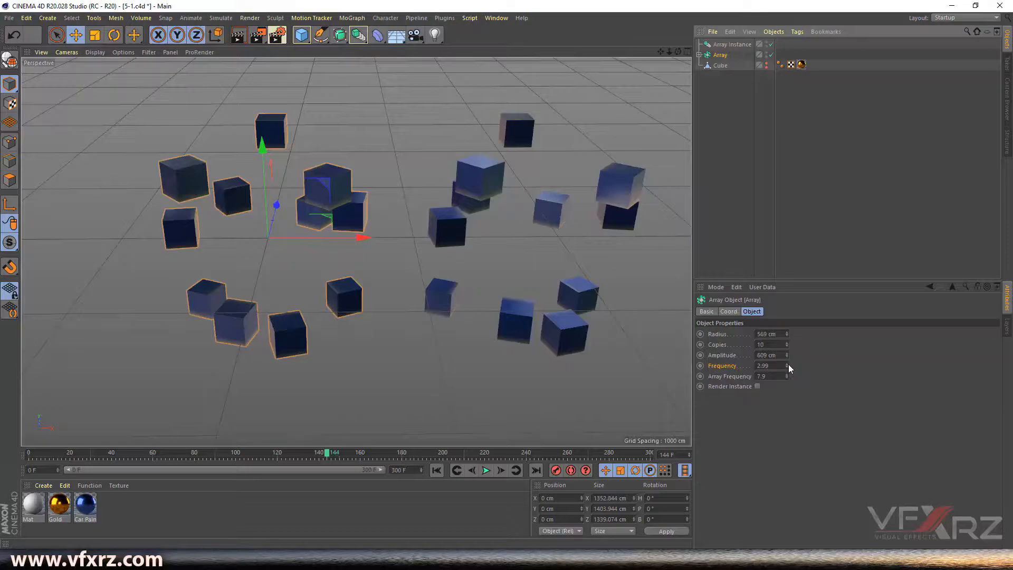
left_click_drag(788, 380, 786, 400)
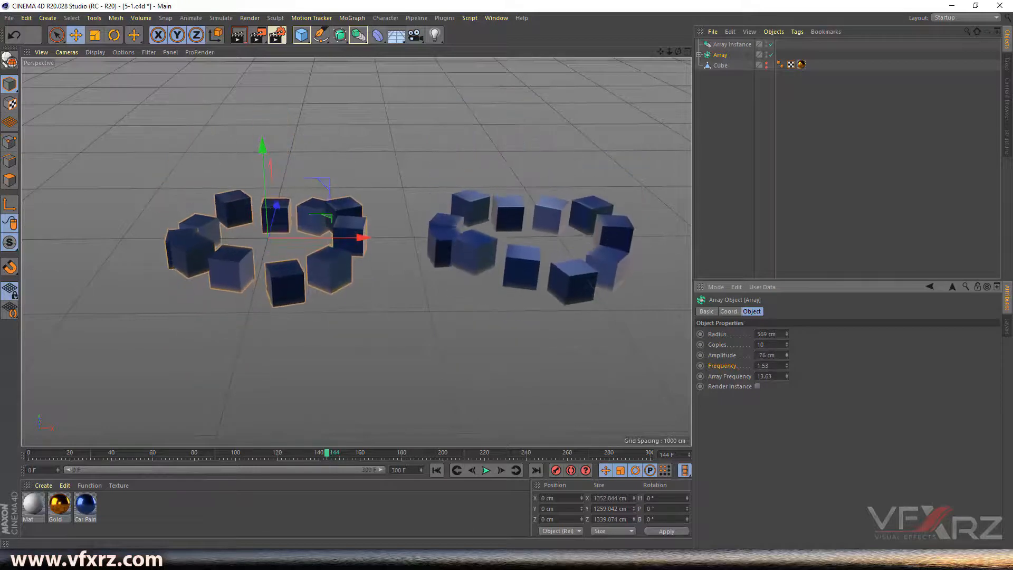
left_click_drag(787, 355, 786, 349)
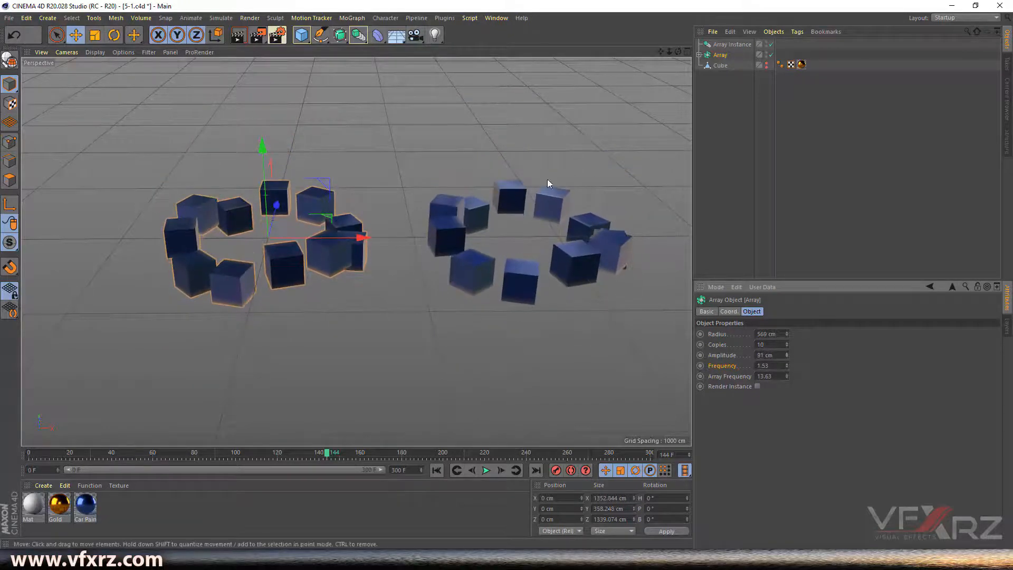
Play the animation to compare the array with its instance, and stop it at frame 85
left_click(484, 470)
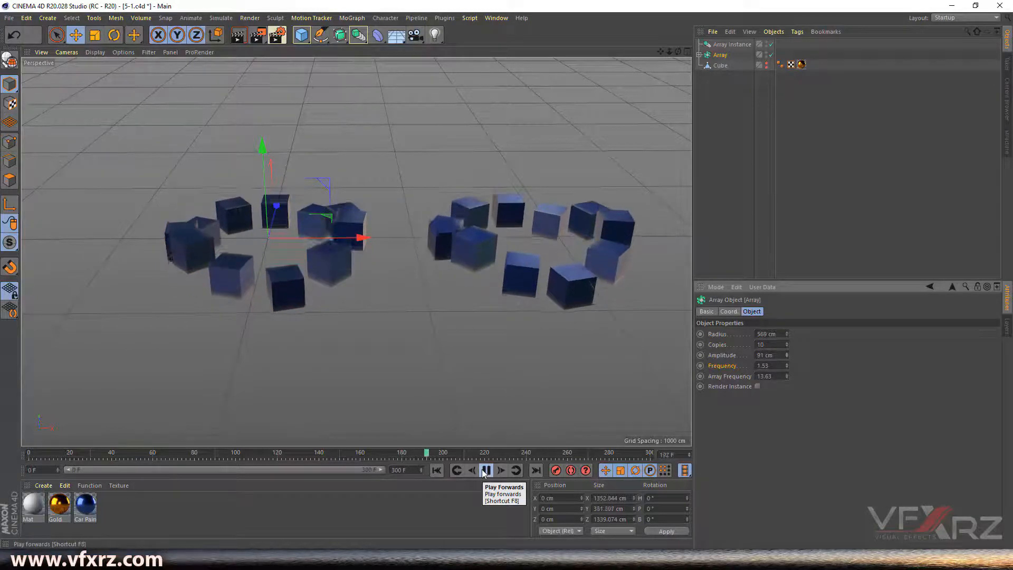
mouse_move(678, 52)
left_mouse_down()
mouse_move(670, 27)
mouse_move(641, 13)
mouse_move(673, 52)
left_mouse_up()
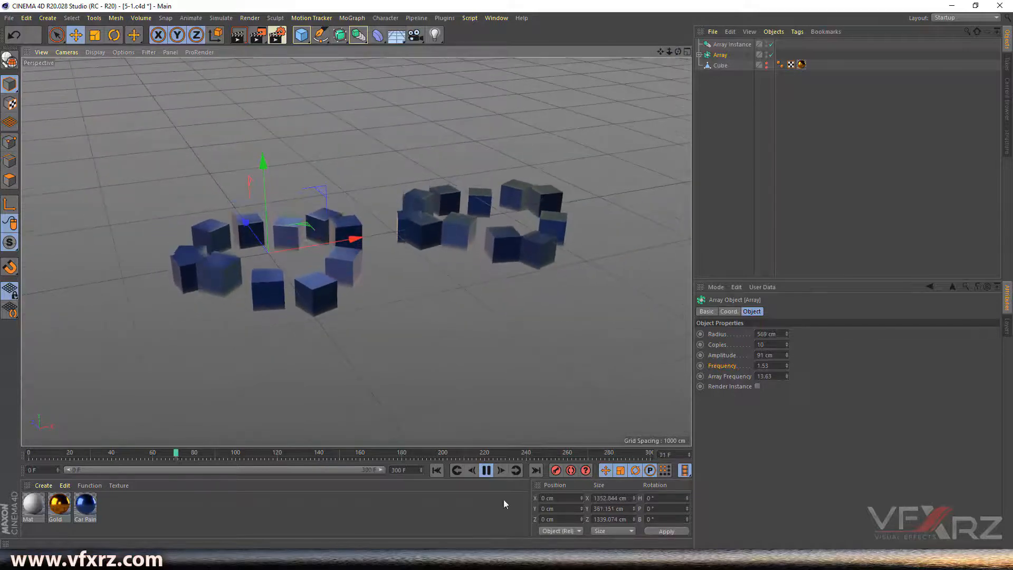
left_click(487, 470)
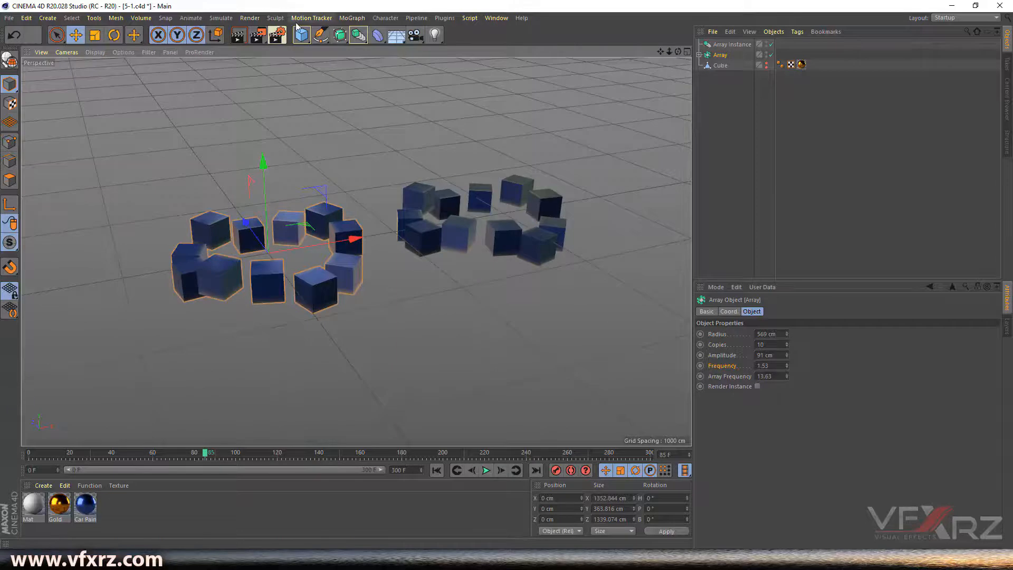
Add a Figure object, move it along Z to about -1678 cm and set its Height to 872 cm
left_click(306, 36)
left_click(459, 107)
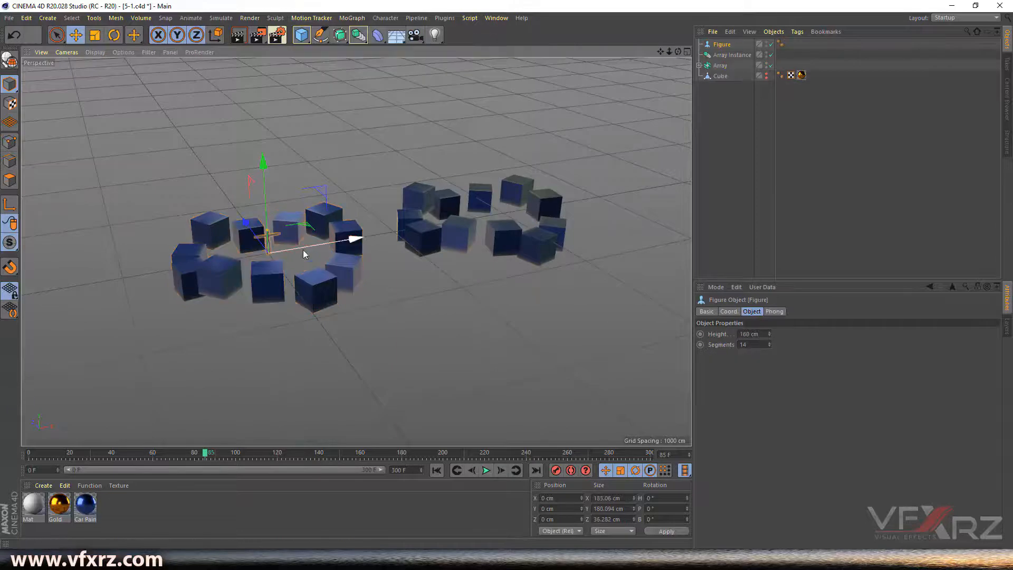
left_click_drag(247, 221, 364, 338)
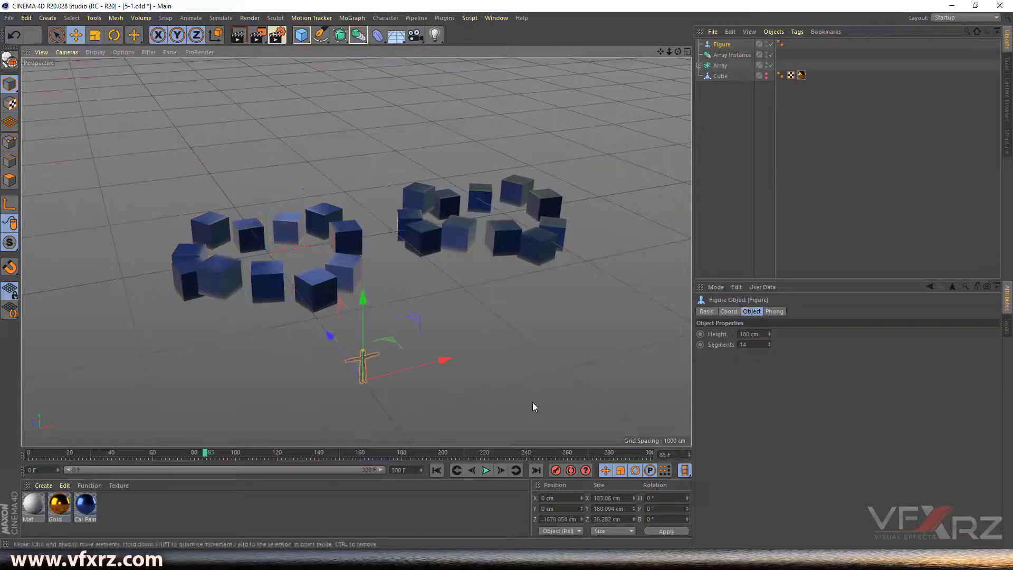
left_click_drag(769, 333, 769, 296)
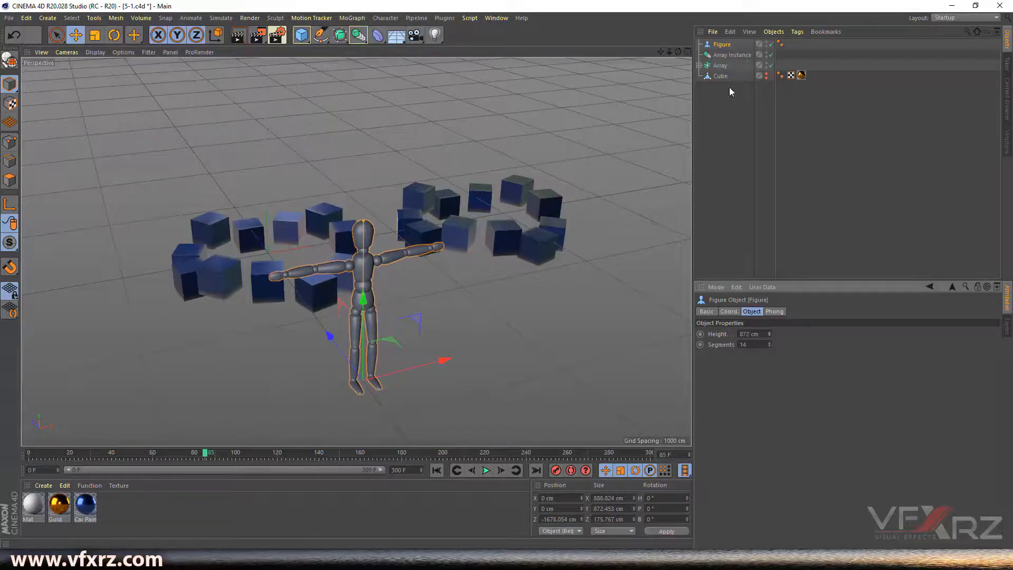
Create an Instance of the Figure and move it along the X axis to about 1023 cm
left_click(359, 36)
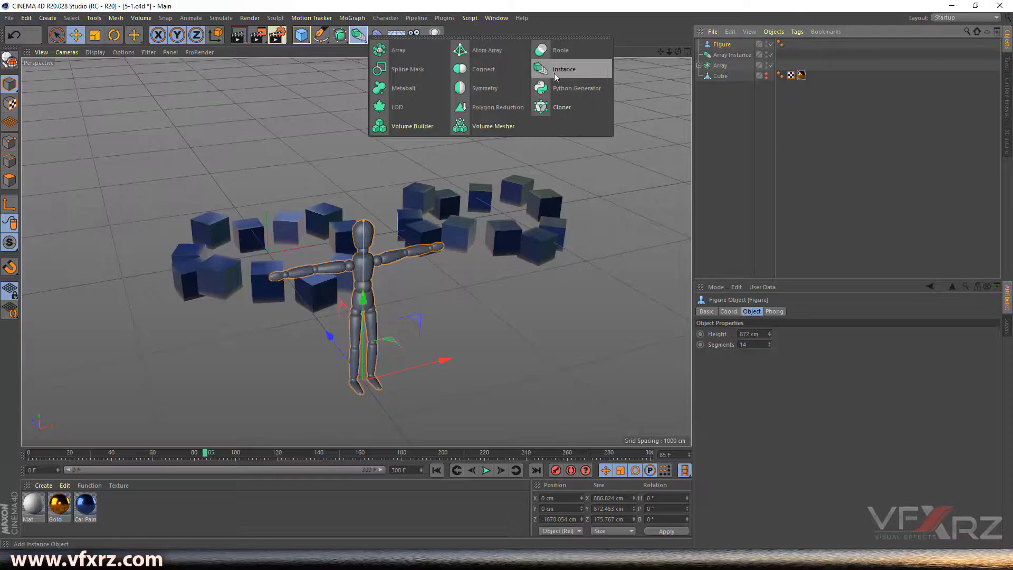
left_click(571, 72)
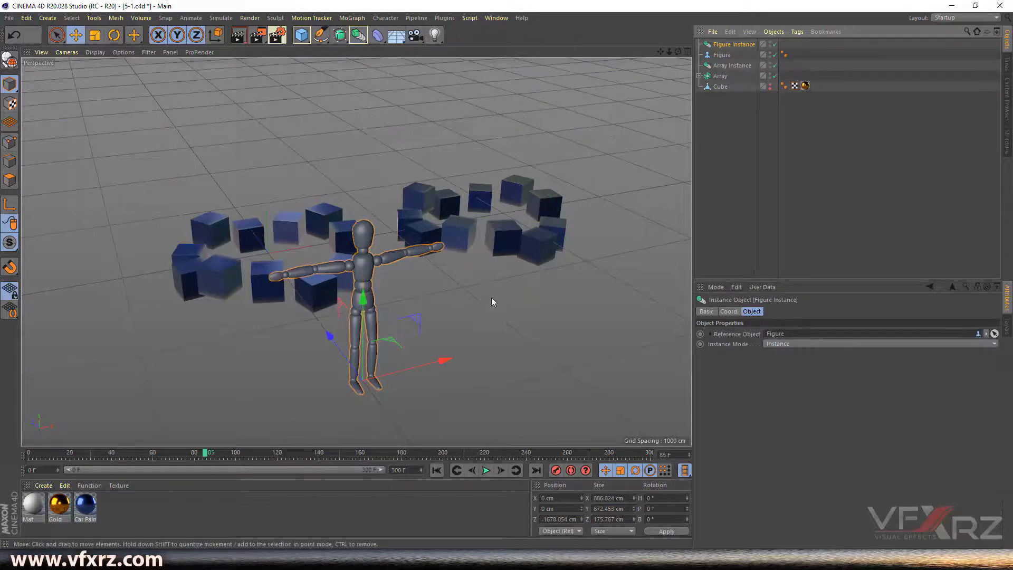
left_click_drag(453, 357, 614, 331)
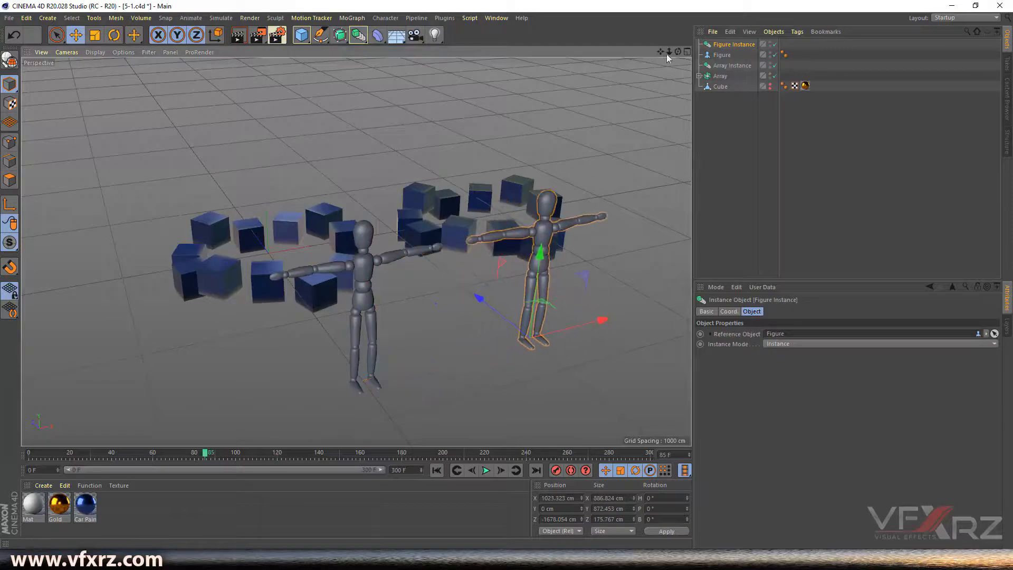
Reduce the original Figure's Segments to 6
left_click_drag(677, 52, 662, 43)
left_click_drag(356, 251, 339, 211, "alt")
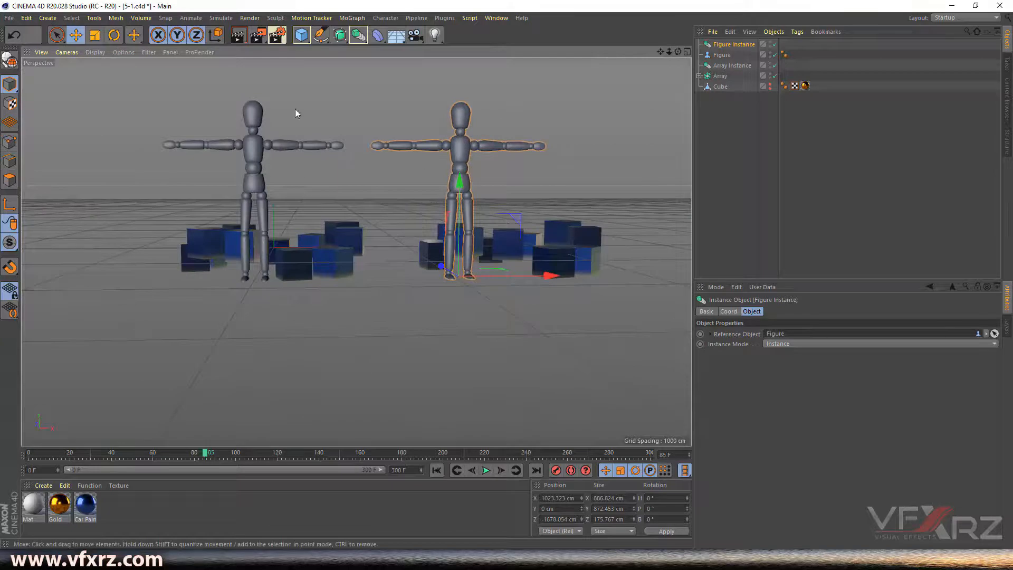
left_click_drag(677, 52, 677, 68)
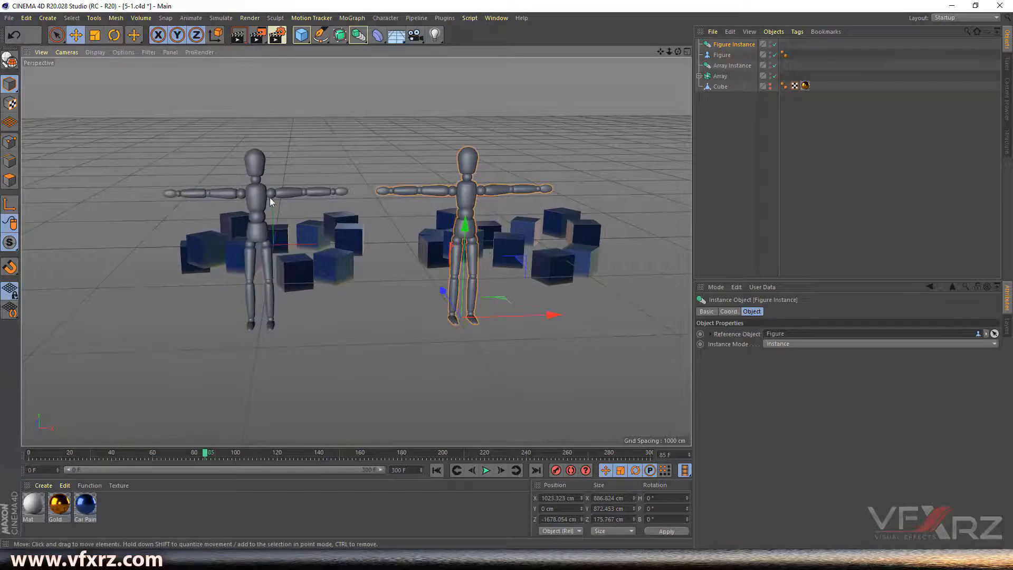
left_click(723, 55)
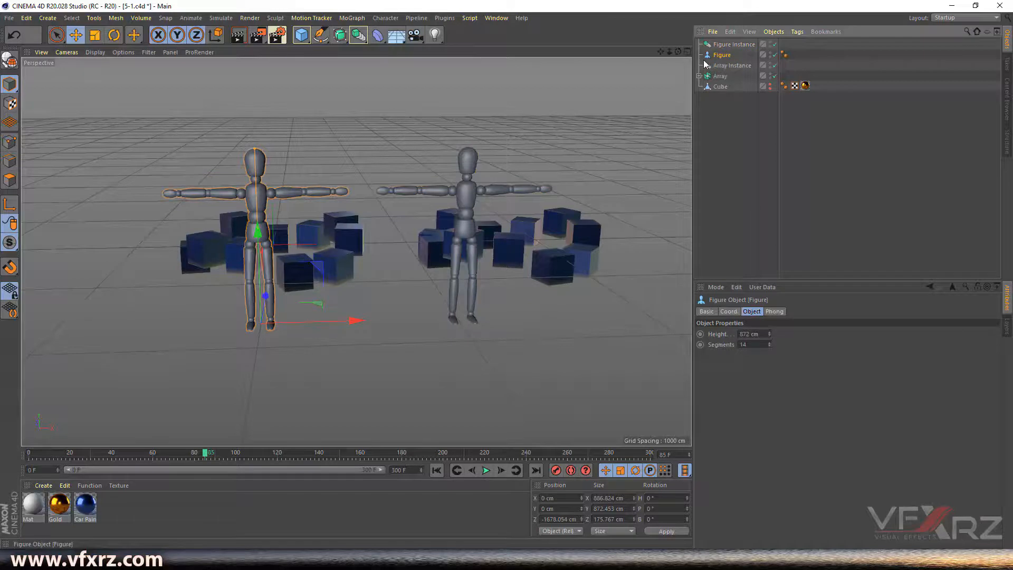
left_click(770, 342)
left_click_drag(770, 343, 770, 346)
scroll(153, 269, "up", 3)
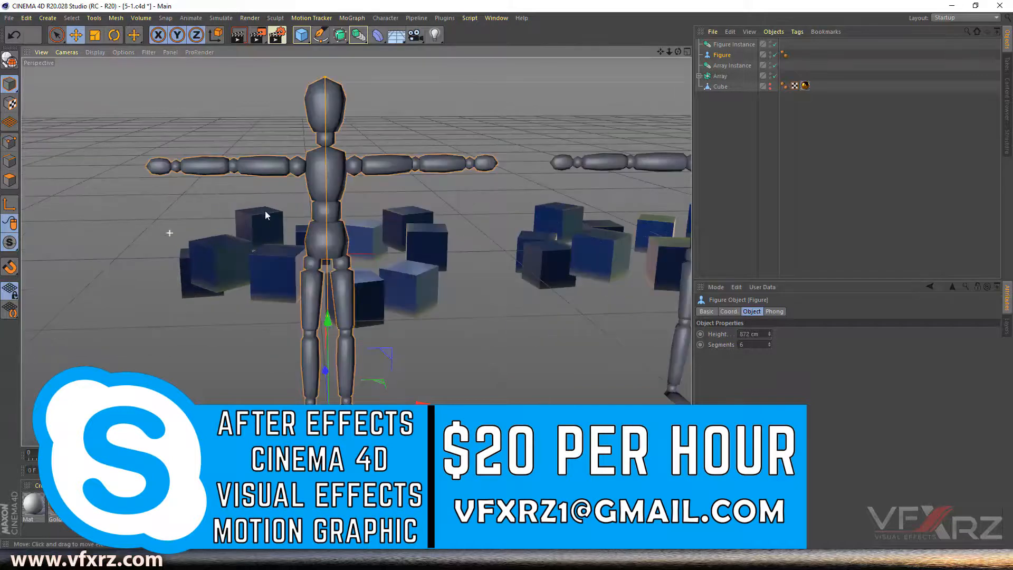
left_click(769, 346)
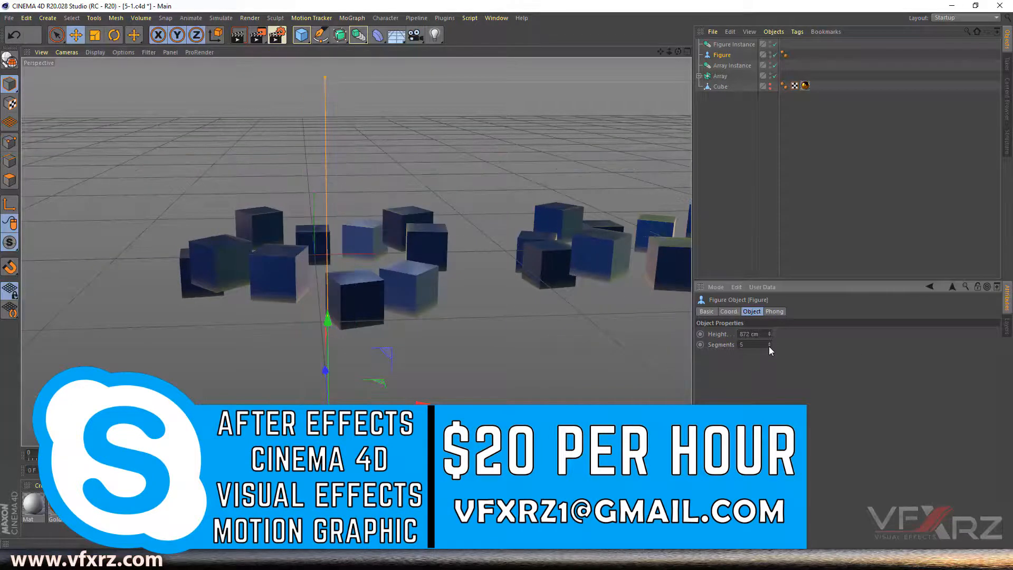
left_click(768, 342)
Set the original Figure's Height to 713 cm and move it along the X axis to about -7 cm
left_click_drag(659, 51, 446, 179)
left_click_drag(674, 51, 430, 141)
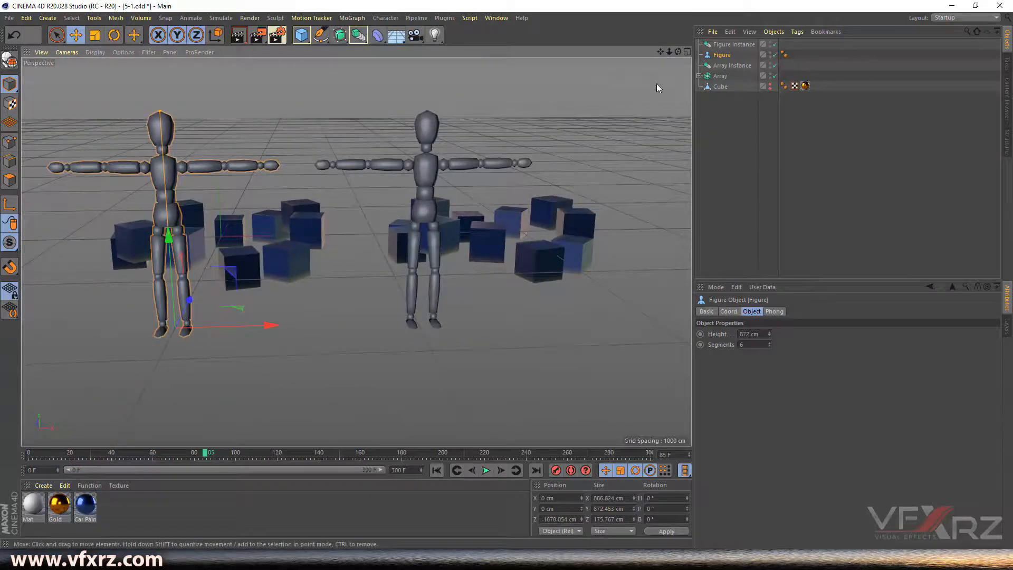
left_click_drag(769, 334, 769, 374)
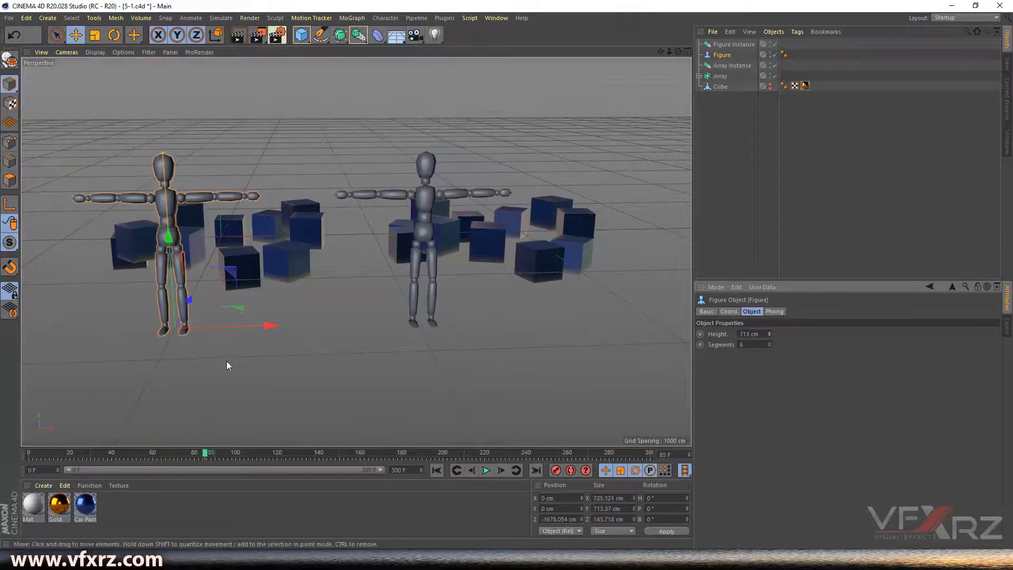
mouse_move(270, 325)
left_mouse_down()
mouse_move(207, 331)
mouse_move(260, 330)
left_mouse_up()
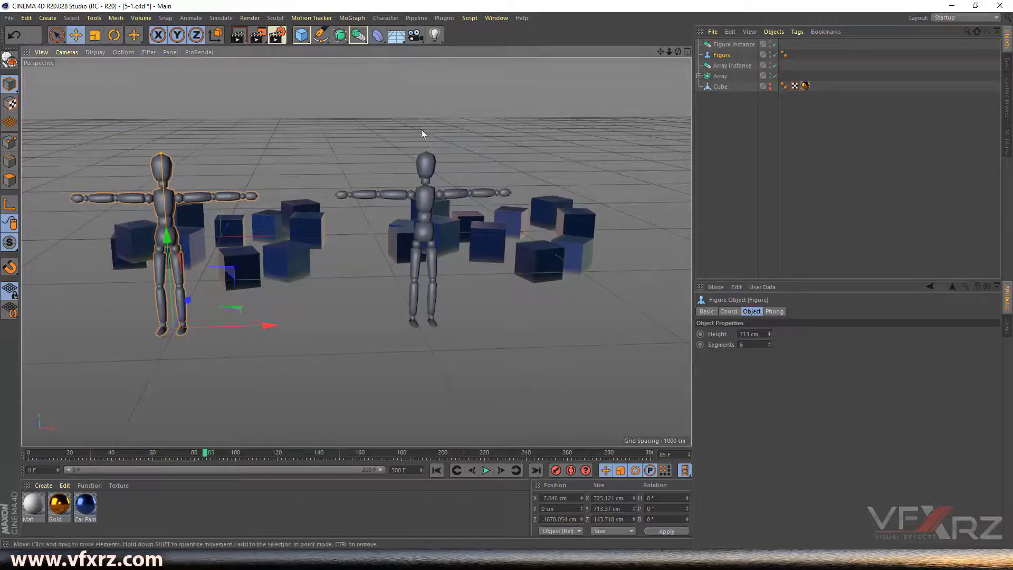
left_click_drag(678, 52, 712, 32)
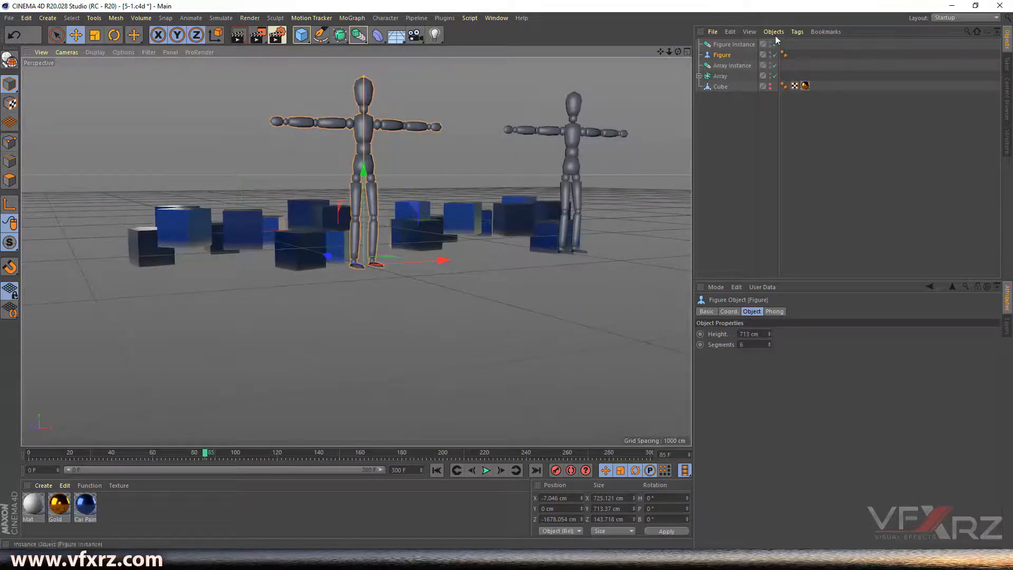
Delete the Figure Instance, the Array Instance and the Figure from the scene
left_click(727, 45)
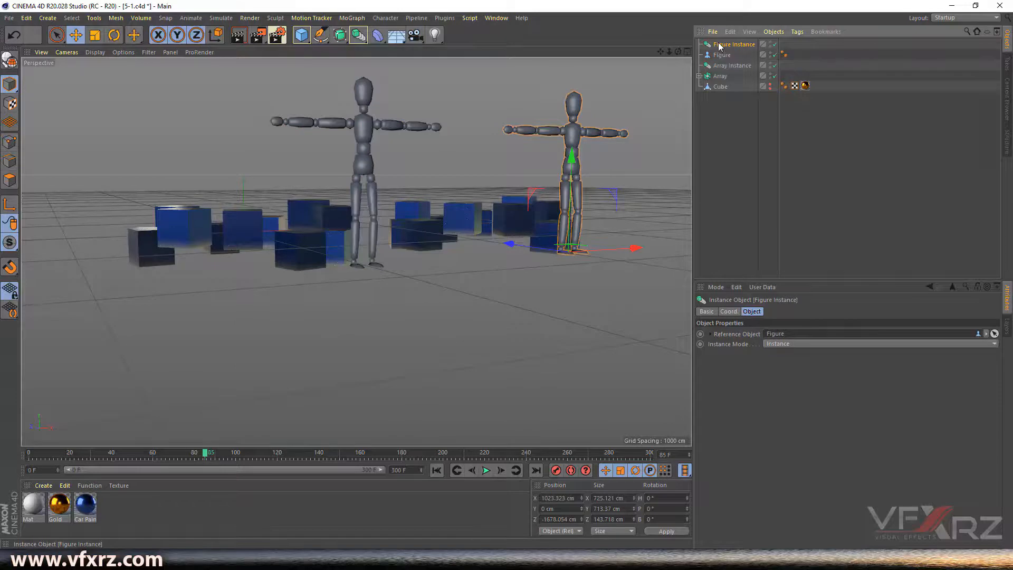
left_click(731, 111)
left_click(728, 48)
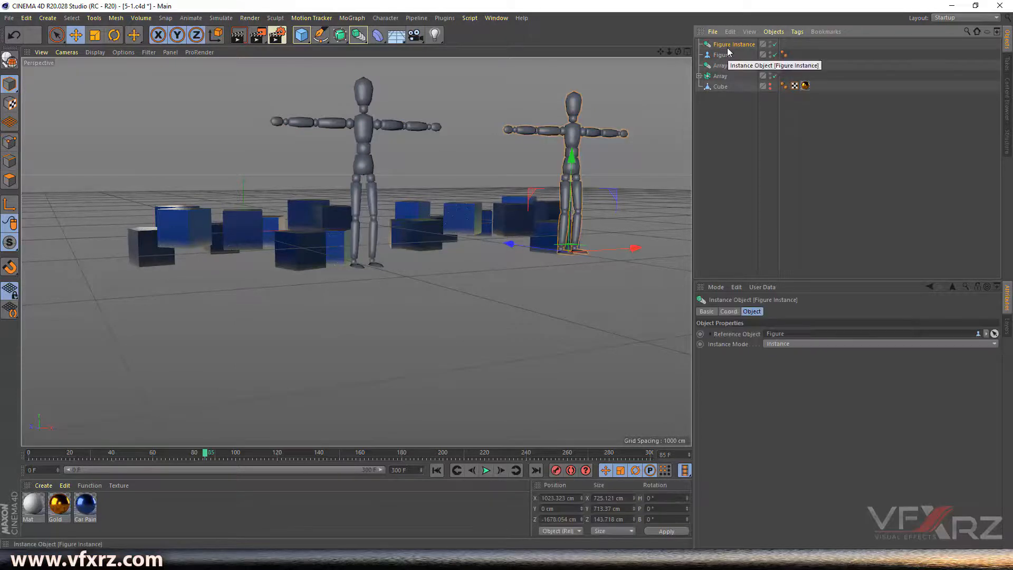
key("Delete")
left_click(727, 54)
left_click(722, 45)
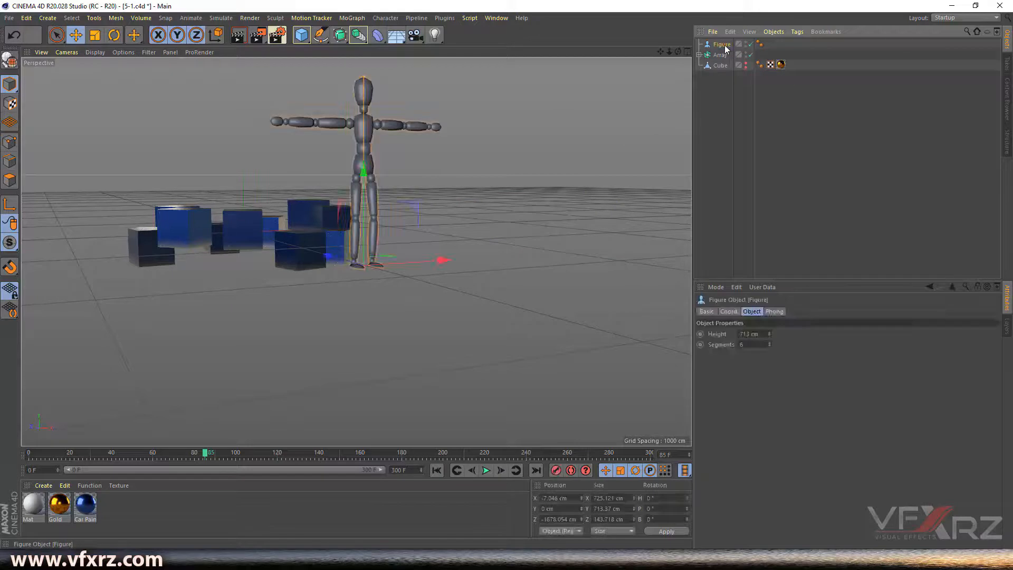
key("Delete")
Add an Atom Array object to the scene
left_click(698, 45)
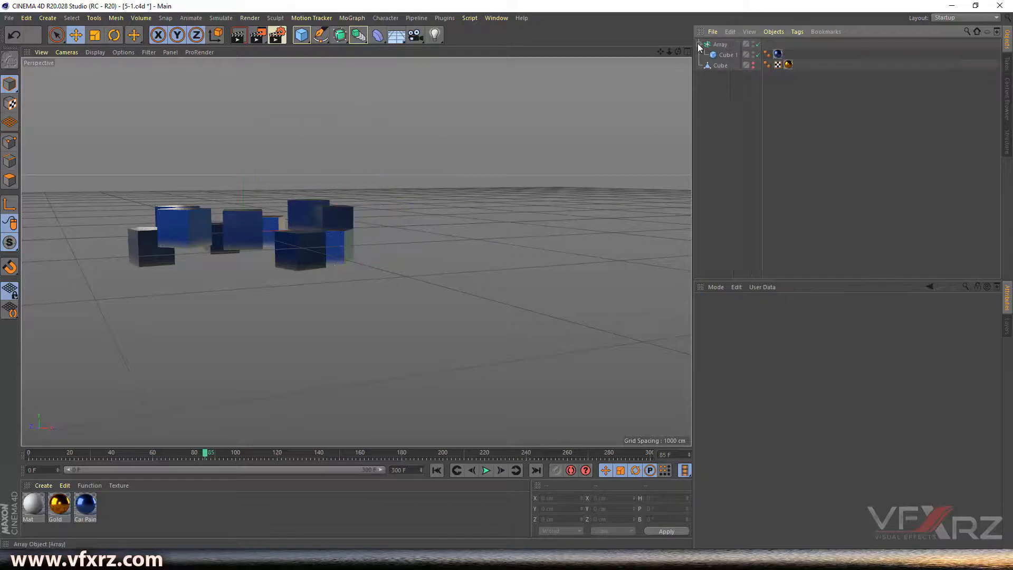
left_click(719, 44)
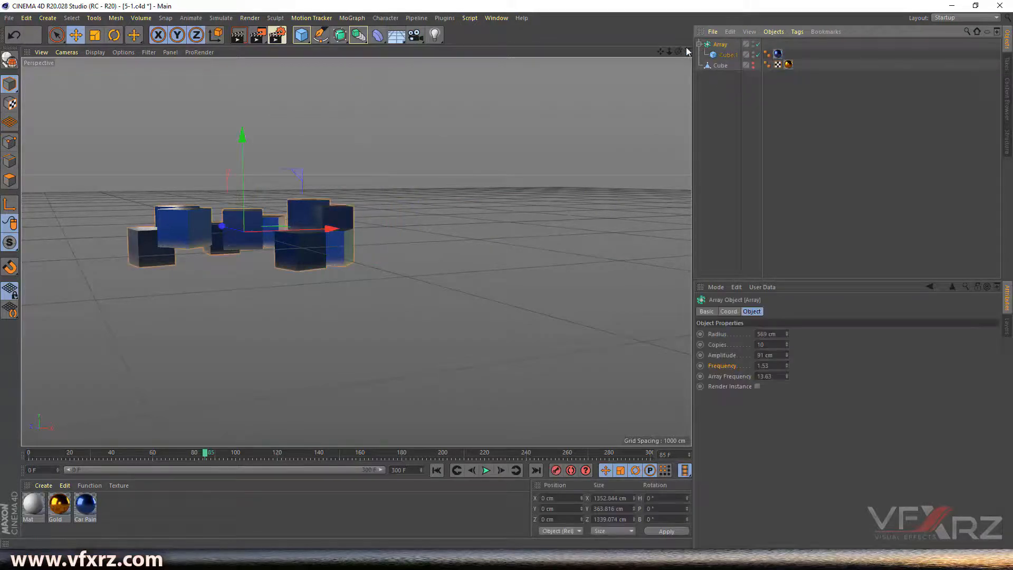
middle_click_drag(355, 252, 572, 240, "alt")
scroll(526, 192, "up", 3)
scroll(526, 195, "up", 4)
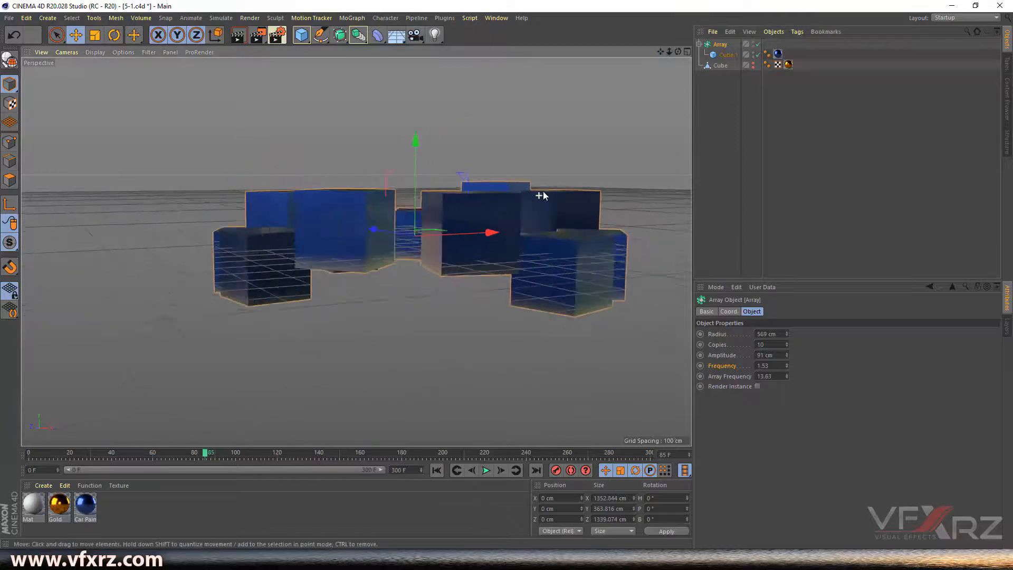
left_click(362, 36)
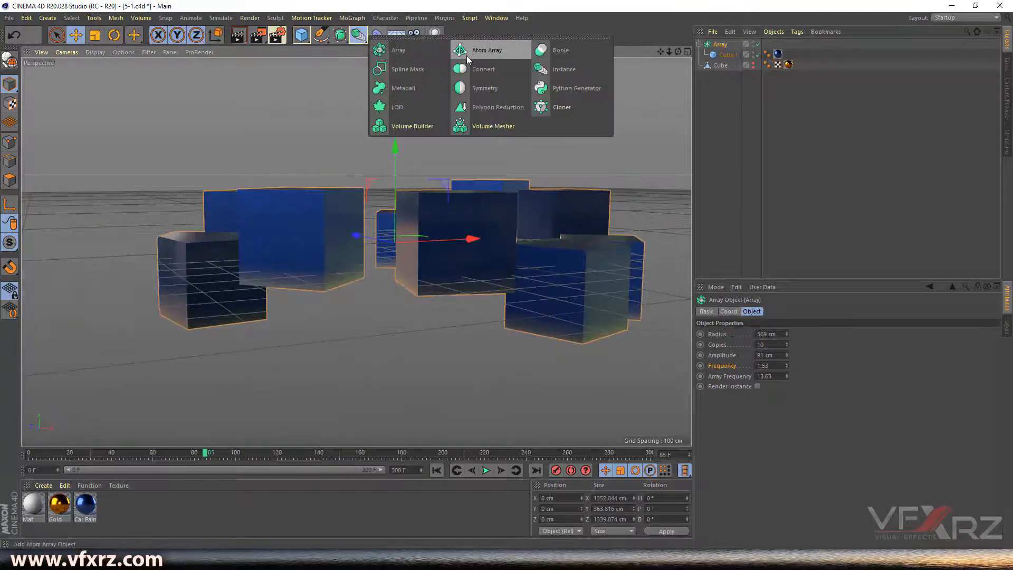
left_click(495, 55)
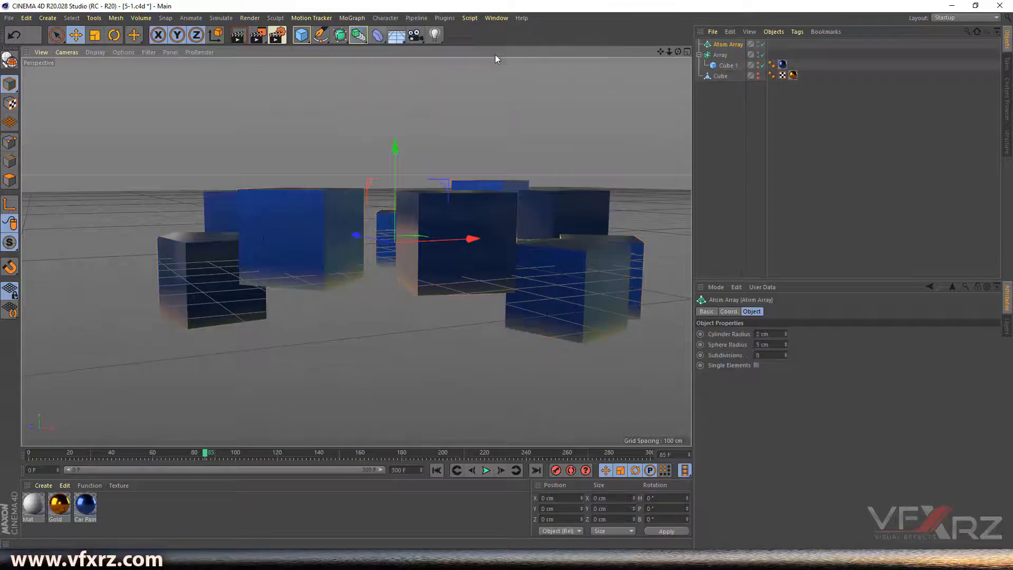
Add a Cube and move it along the X axis to about 1168 cm, clear of the blue cube array
left_click(301, 35)
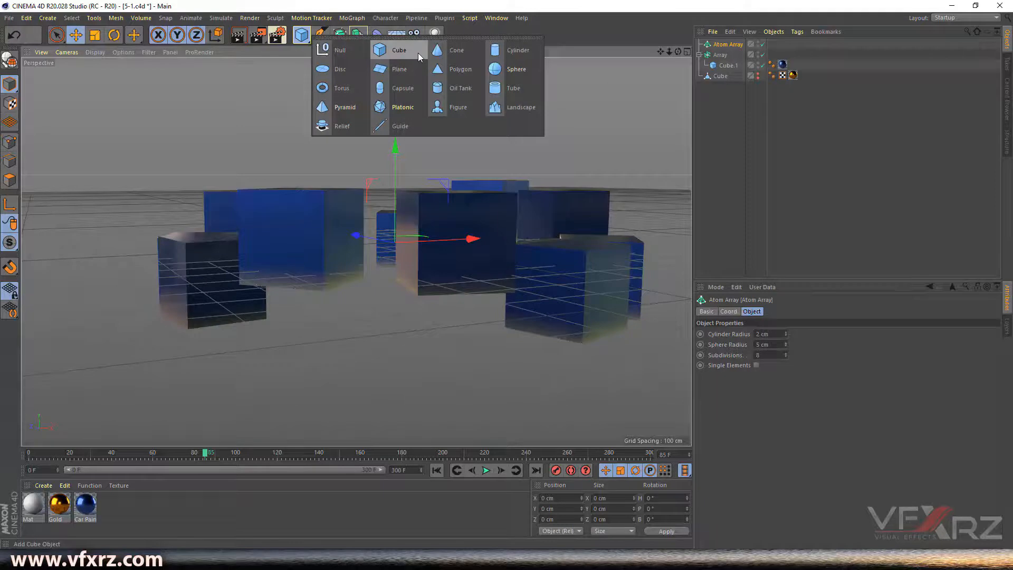
left_click(397, 56)
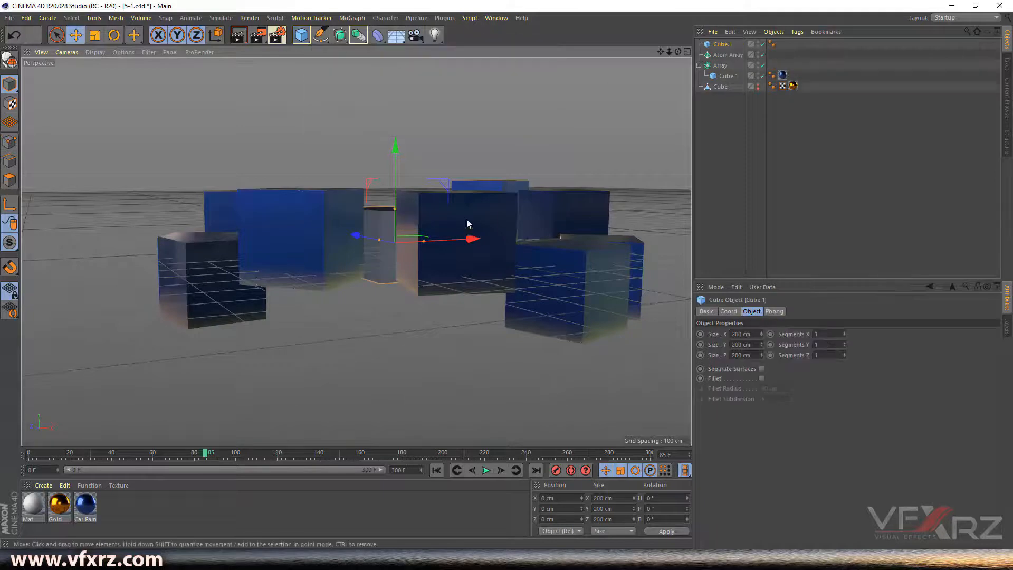
left_click_drag(471, 239, 733, 236)
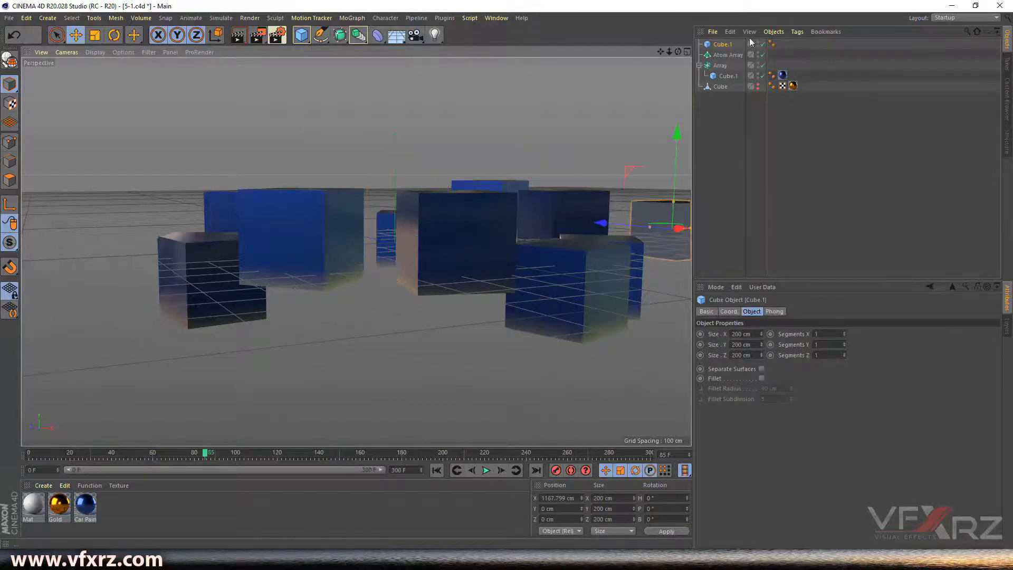
Make the new Cube a child of the Atom Array
left_click_drag(660, 52, 340, 59)
scroll(617, 243, "up", 6)
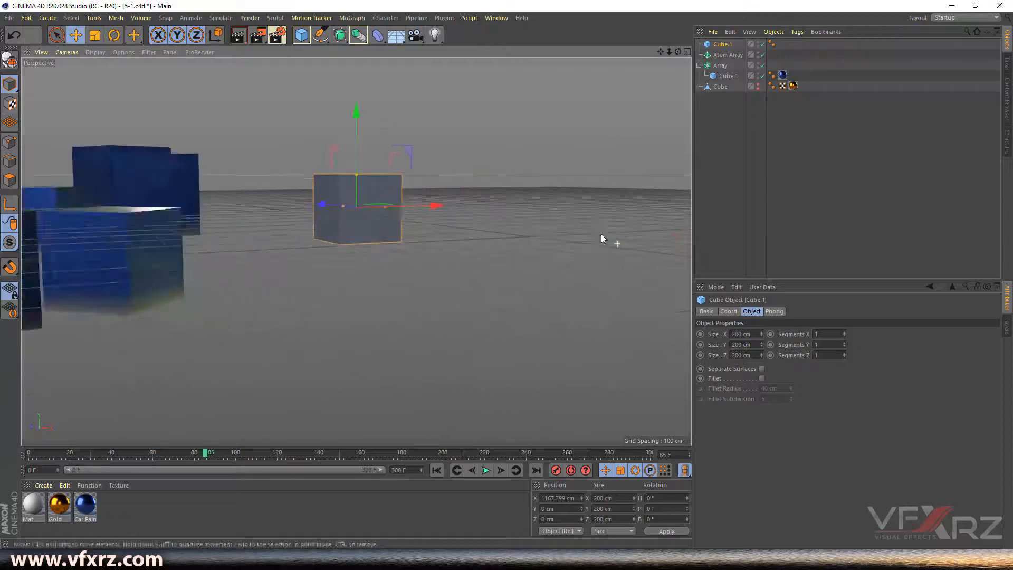
scroll(454, 215, "up", 4)
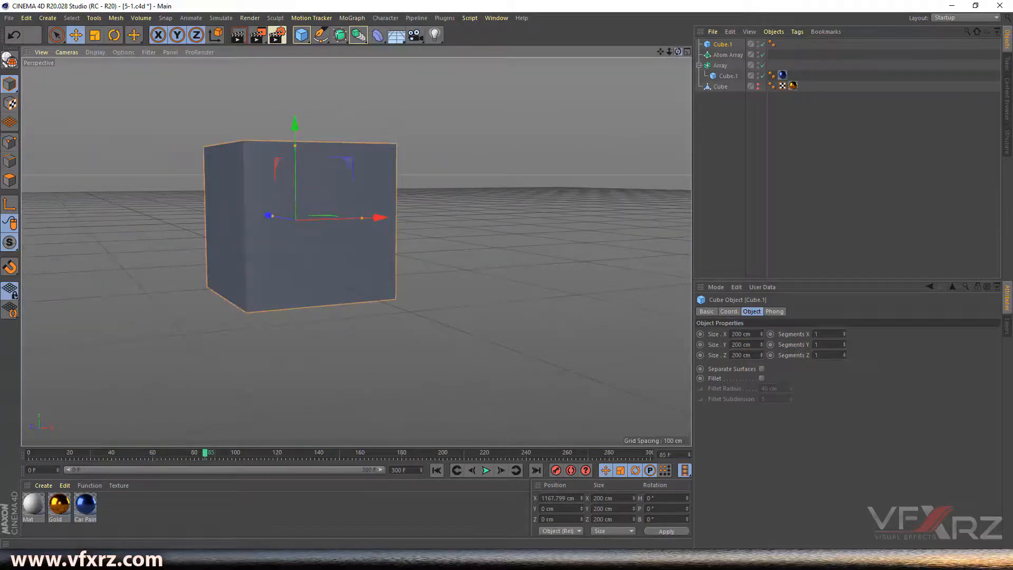
left_click_drag(679, 51, 665, 90)
left_click(821, 333)
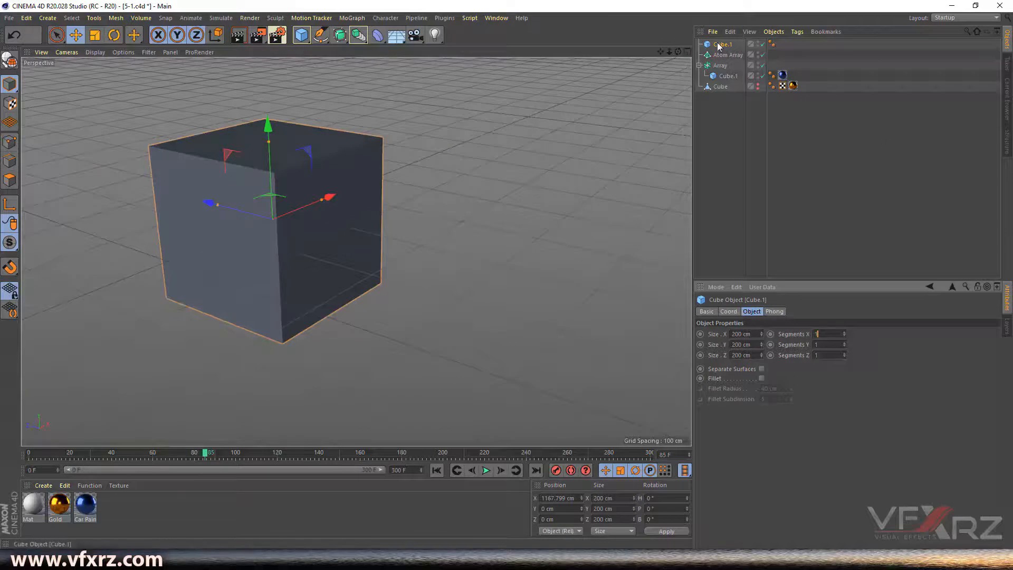
mouse_move(720, 46)
left_mouse_down()
mouse_move(726, 69)
mouse_move(738, 54)
left_mouse_up()
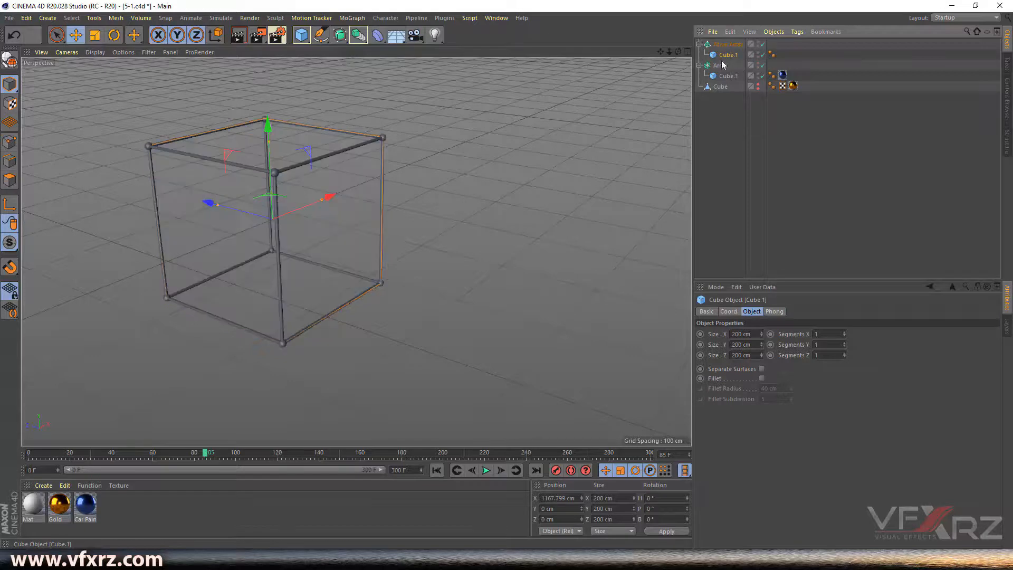
Set the Segments X of the Cube inside the Atom Array to 5
left_click_drag(660, 52, 844, 24)
scroll(499, 165, "up", 1)
scroll(499, 166, "up", 2)
scroll(546, 133, "up", 1)
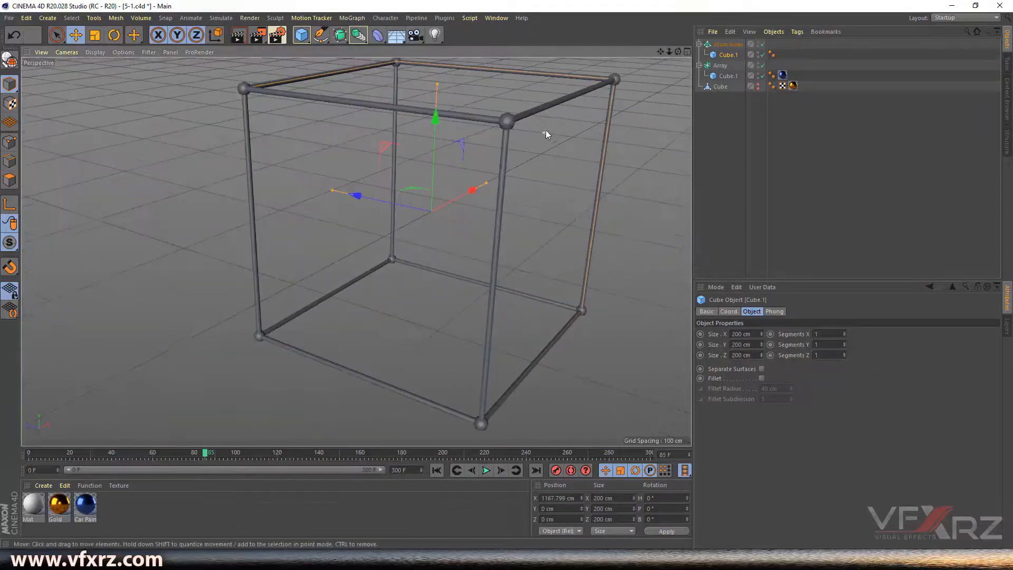
left_click_drag(659, 50, 639, 68)
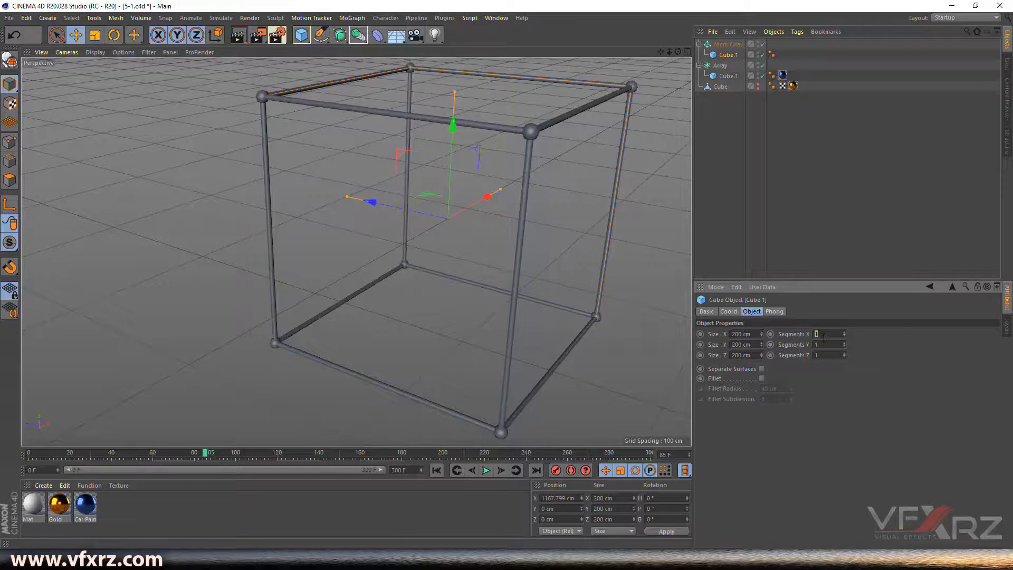
key("Return")
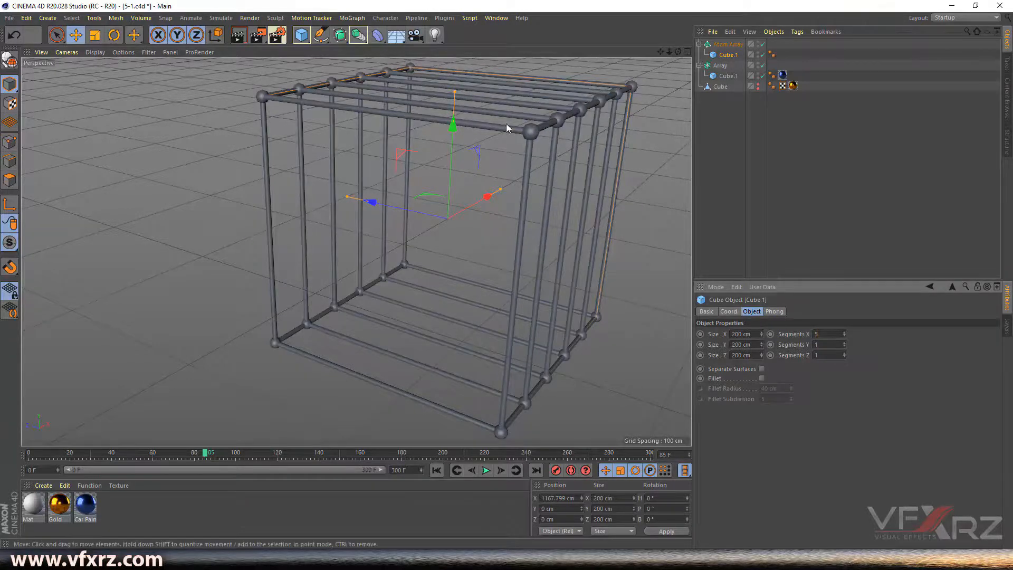
Set the Cube's Segments Y and Segments Z to 5
left_click_drag(679, 52, 498, 144)
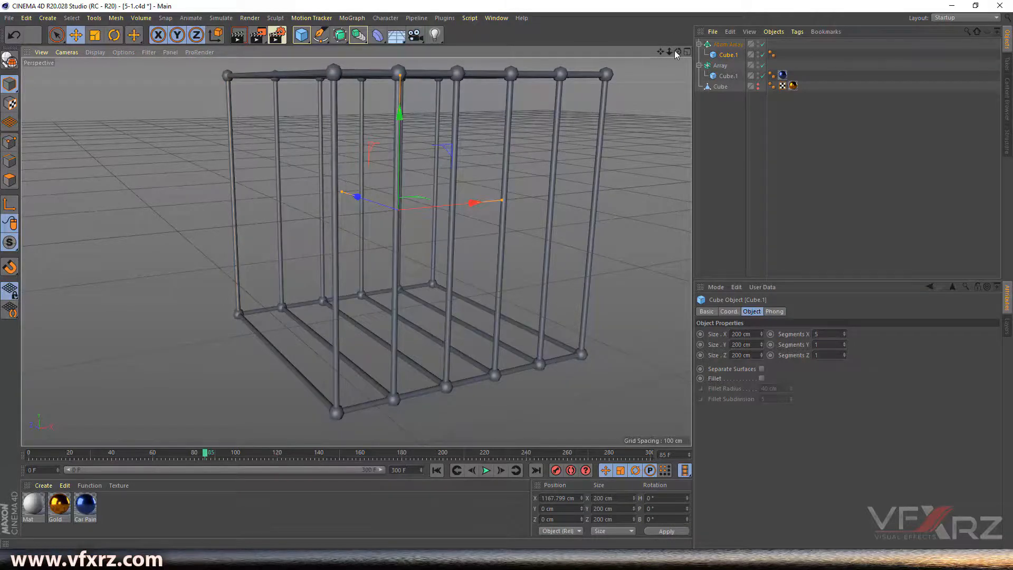
left_click_drag(679, 52, 720, 79)
left_click_drag(822, 345, 761, 345)
type("5")
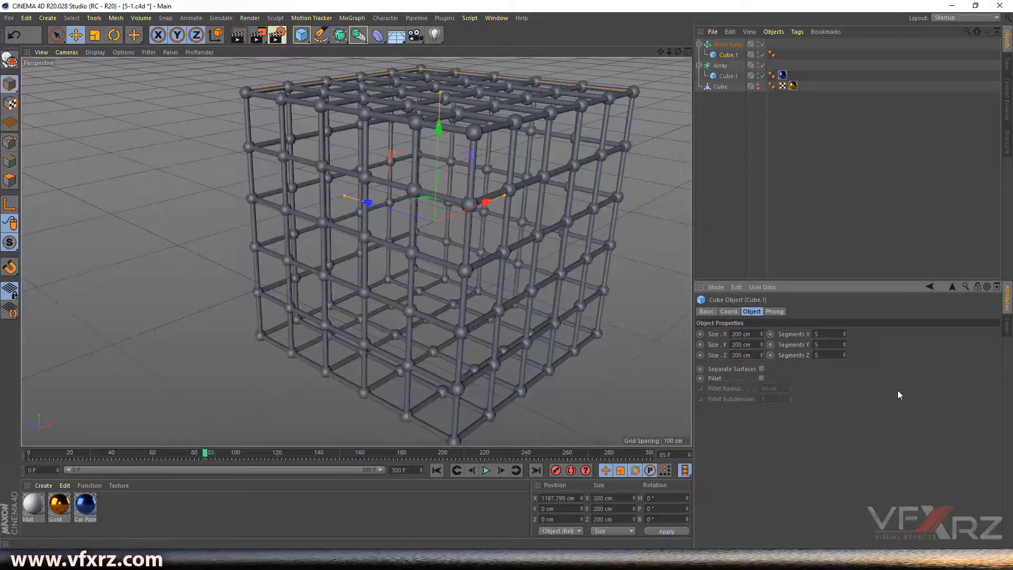
Set the Atom Array's Cylinder Radius to 1.43 cm and its Sphere Radius to 4.34 cm
mouse_move(678, 52)
left_mouse_down()
mouse_move(646, 55)
mouse_move(675, 33)
mouse_move(662, 52)
left_mouse_up()
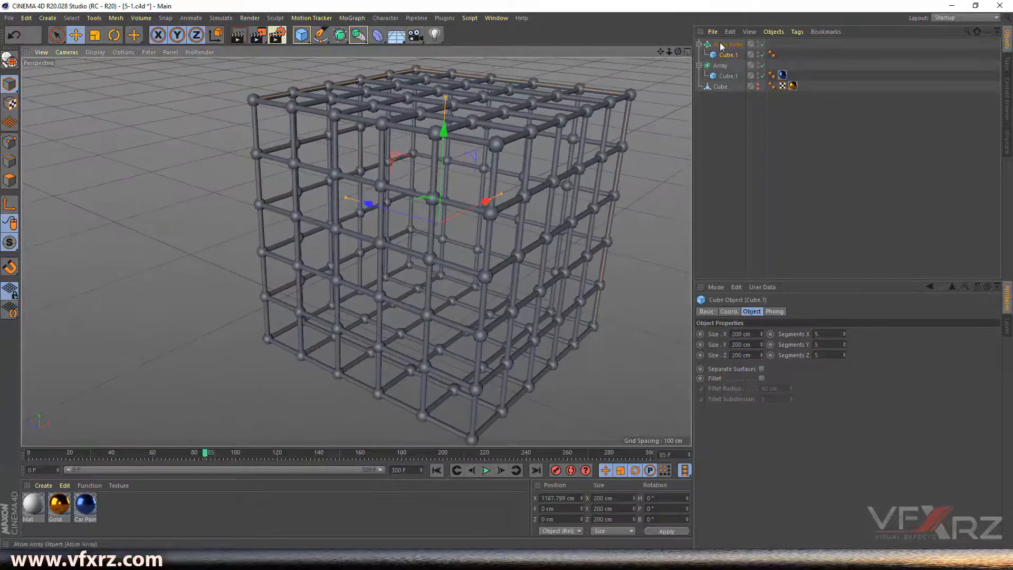
left_click(719, 43)
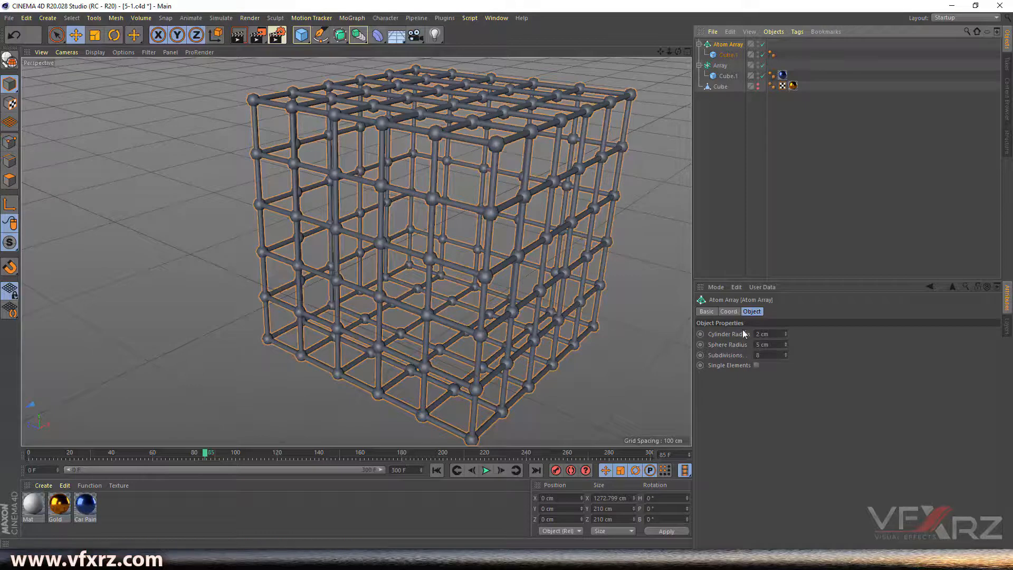
mouse_move(786, 332)
left_mouse_down()
mouse_move(784, 341)
mouse_move(785, 323)
mouse_move(785, 350)
mouse_move(784, 340)
left_mouse_up()
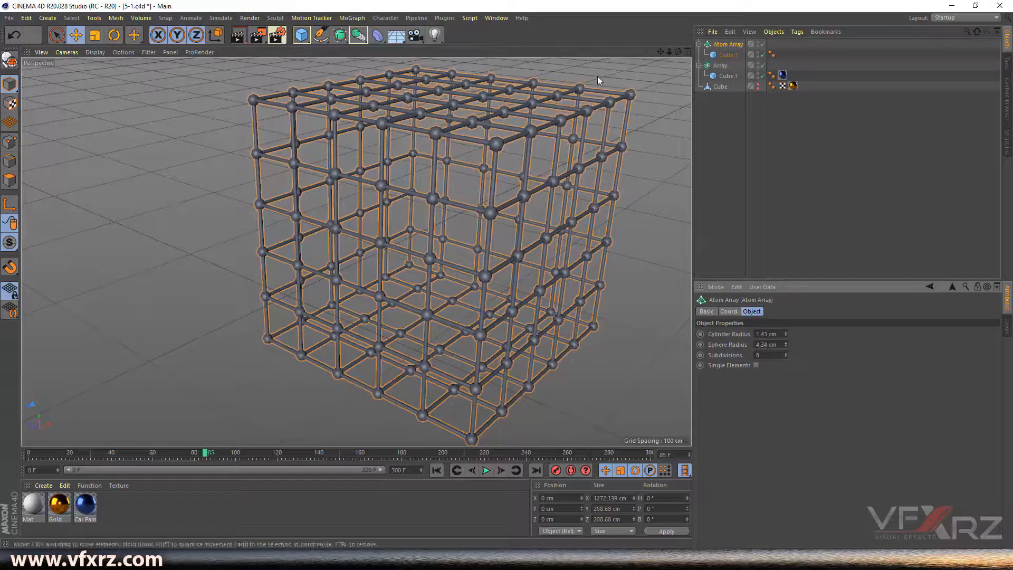
Raise the Atom Array's Subdivisions to 57 and zoom in on the lattice's spheres and cylinders
left_click(728, 55)
left_click(728, 46)
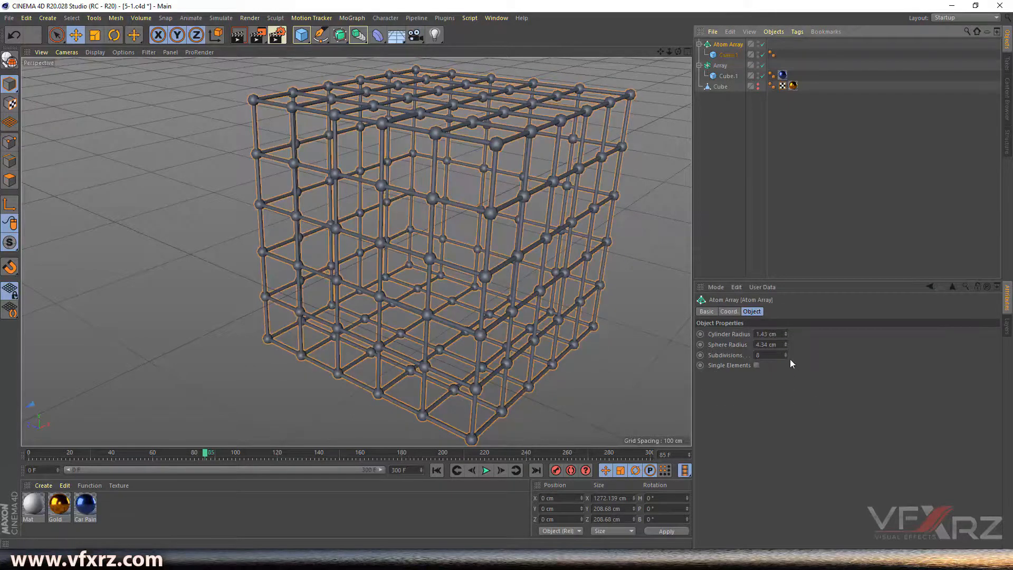
left_click_drag(786, 355, 787, 343)
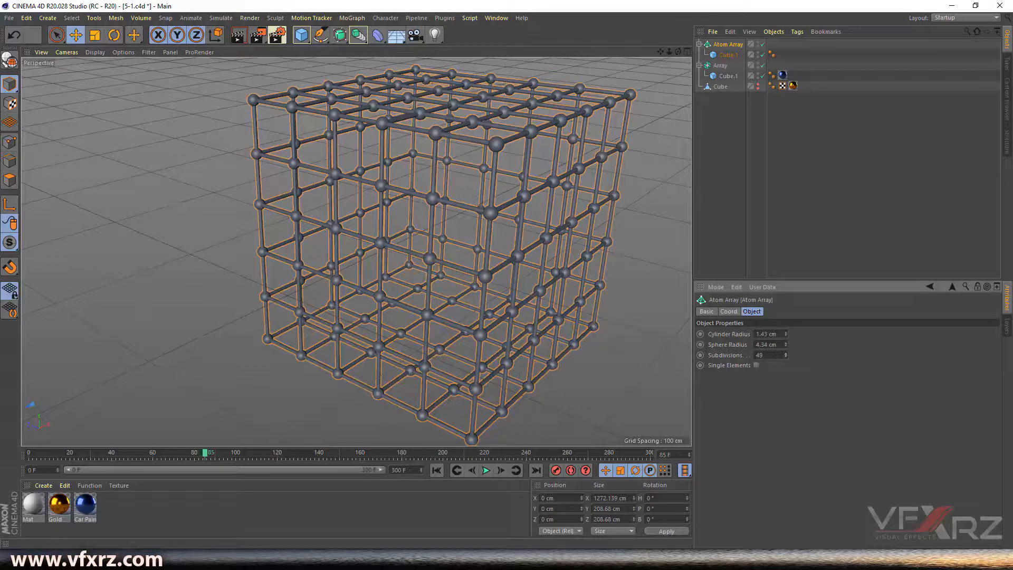
mouse_move(787, 343)
left_mouse_down()
mouse_move(789, 332)
mouse_move(786, 357)
left_mouse_up()
scroll(475, 148, "up", 3)
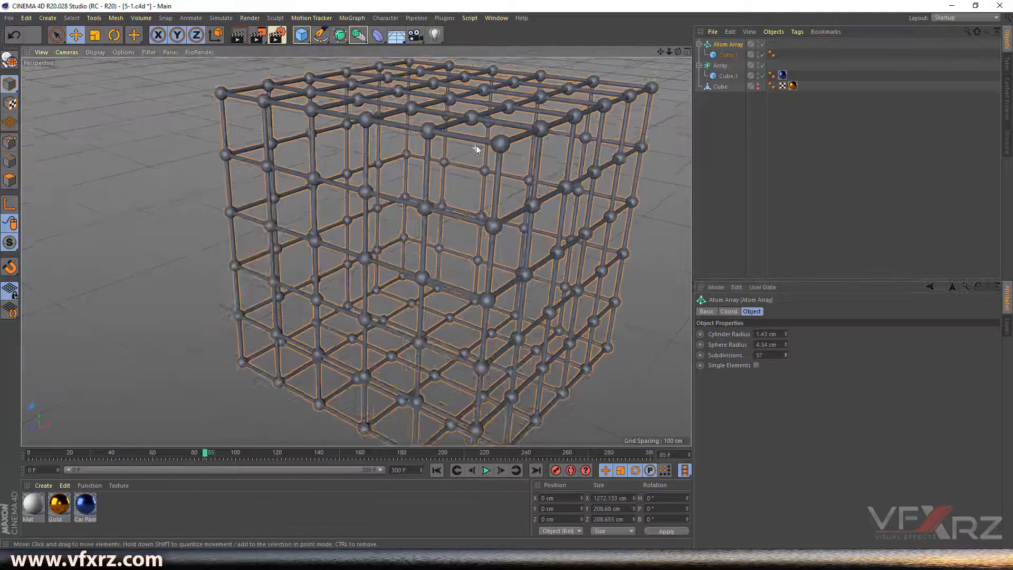
Take the segmented cube out of the Atom Array so it stands as a separate object at the bottom of the hierarchy
left_click_drag(677, 54, 701, 80)
scroll(356, 252, "down", 3)
scroll(356, 252, "down", 3)
left_click_drag(678, 53, 677, 16)
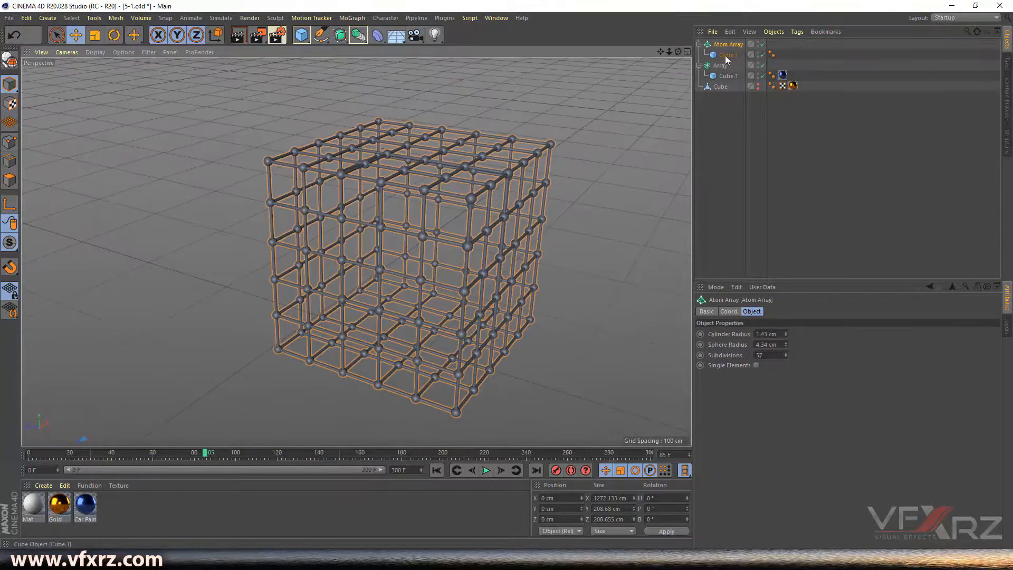
left_click_drag(730, 53, 727, 132)
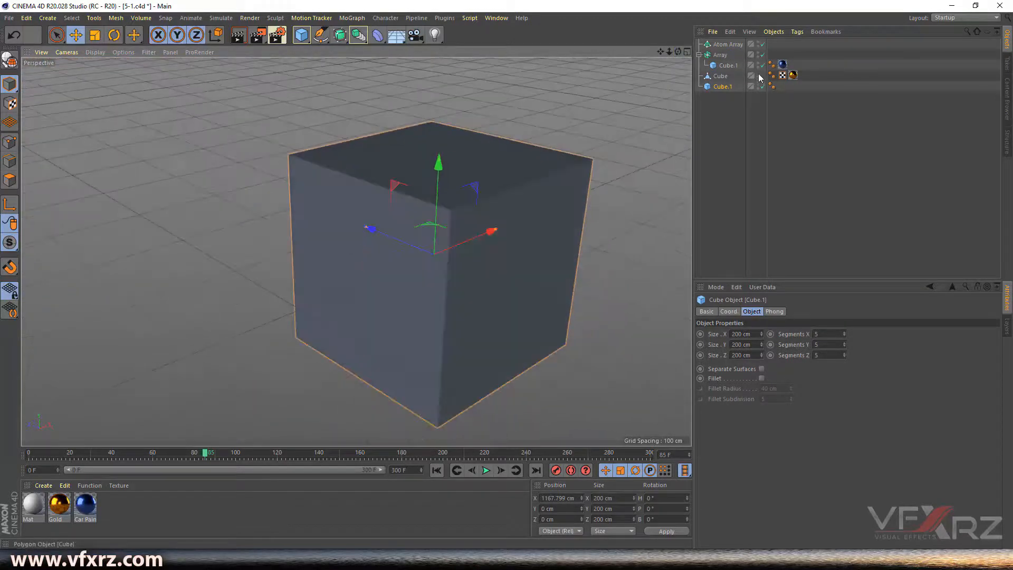
left_click(746, 116)
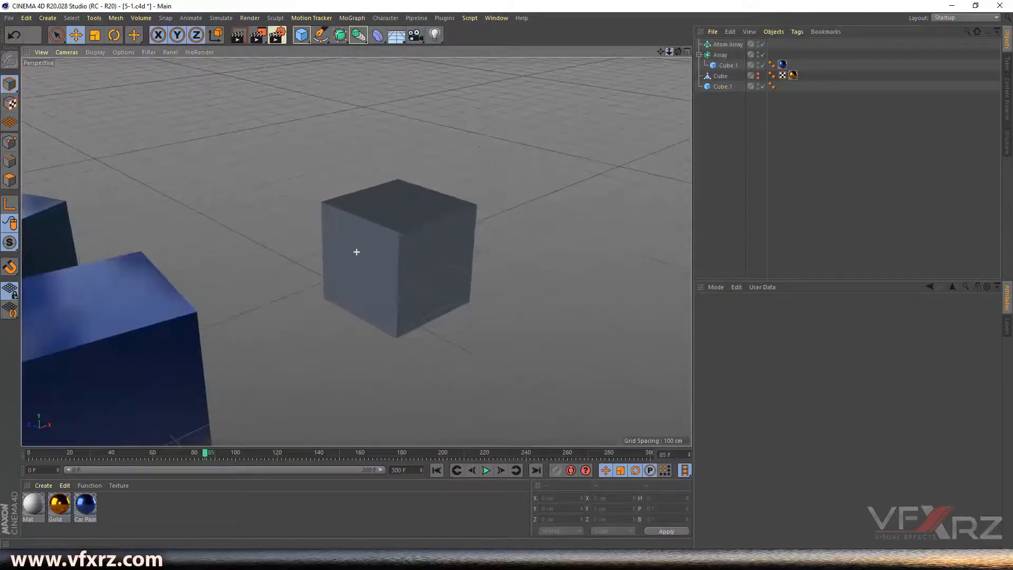
Add a Landscape object and move it along the X axis to about 1920 cm, clear of the arrayed cubes
left_click_drag(301, 35, 335, 48)
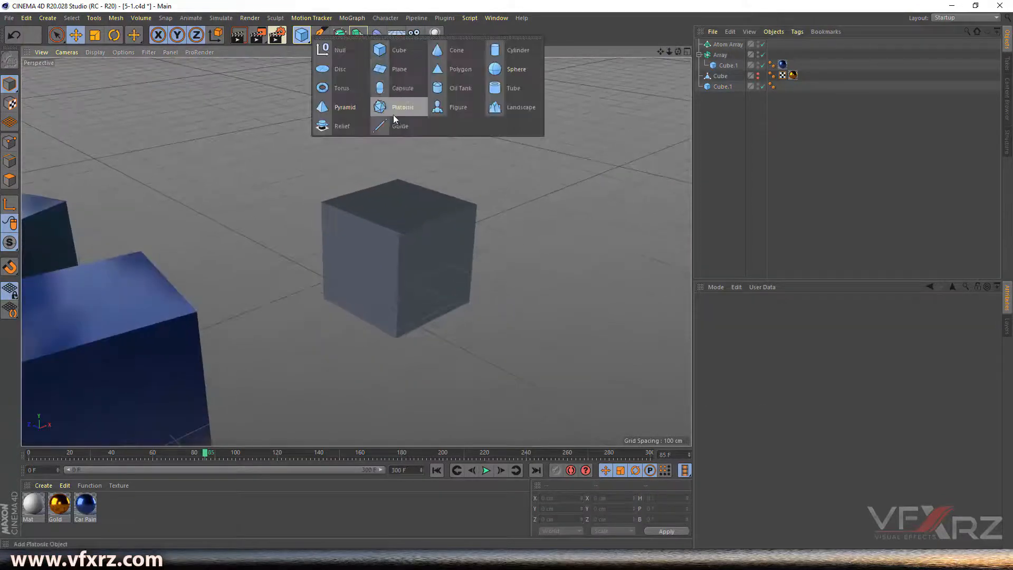
left_click(499, 107)
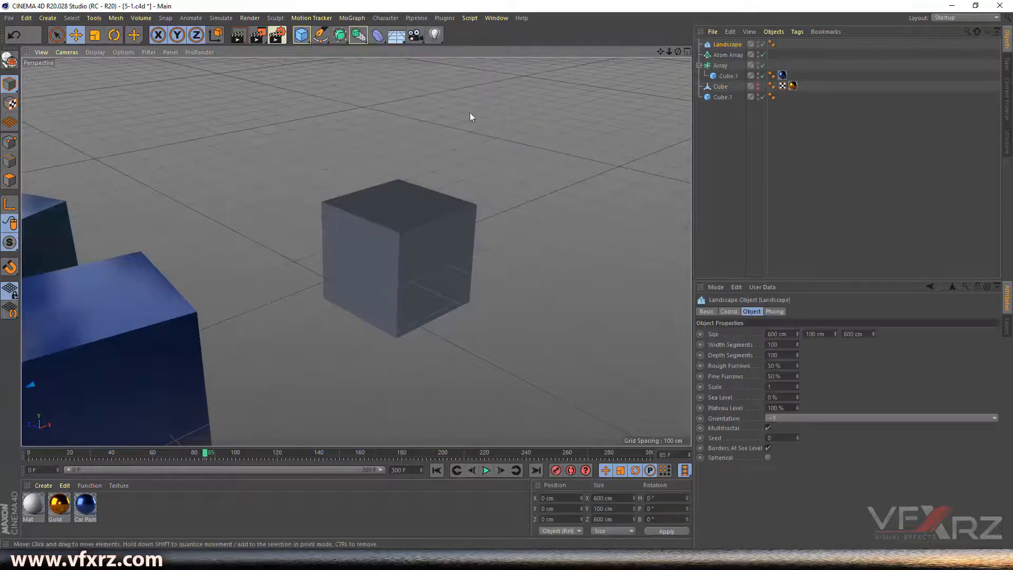
scroll(182, 277, "down", 5)
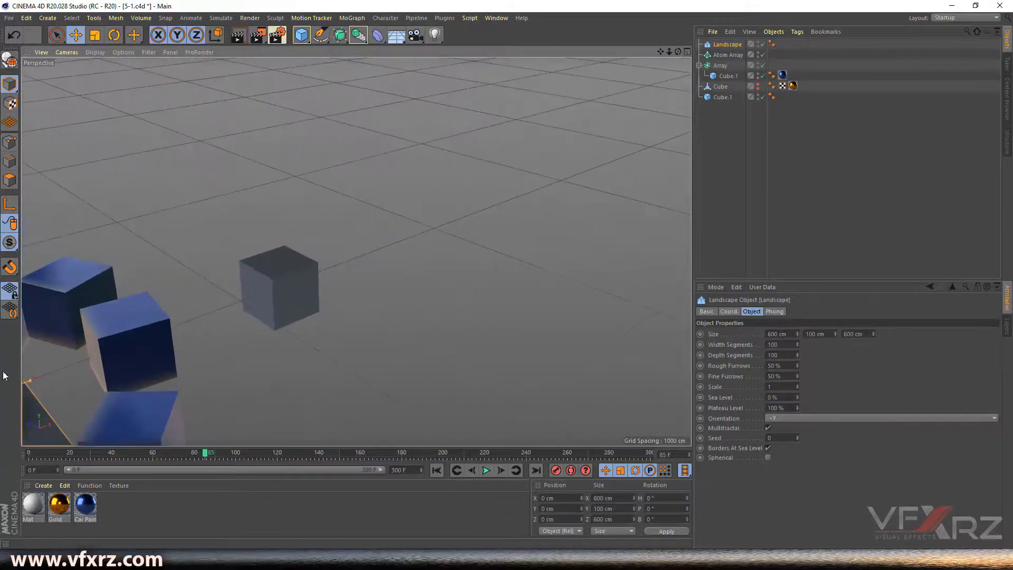
left_click_drag(658, 52, 75, 274)
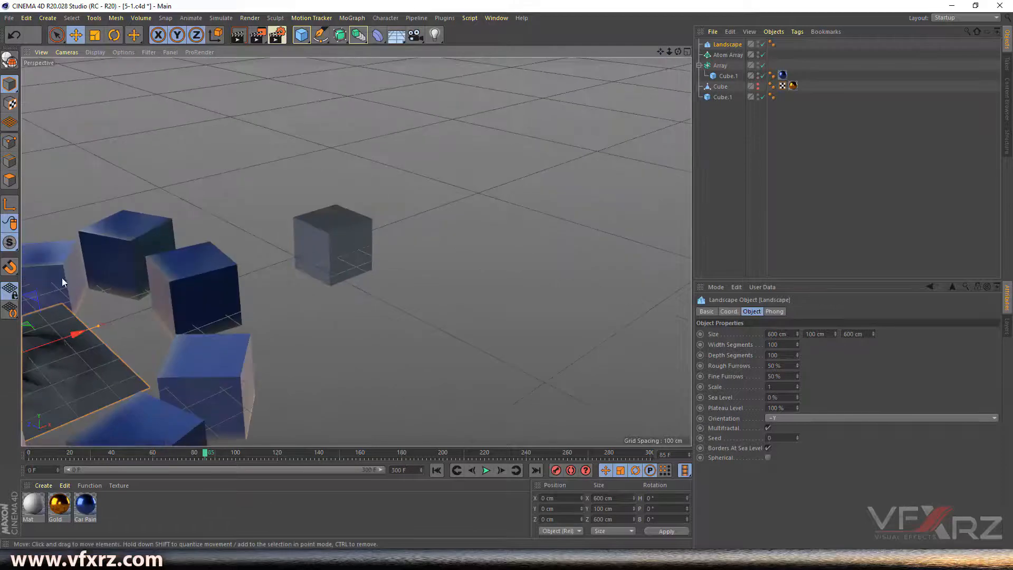
left_click_drag(73, 334, 535, 233)
key("o")
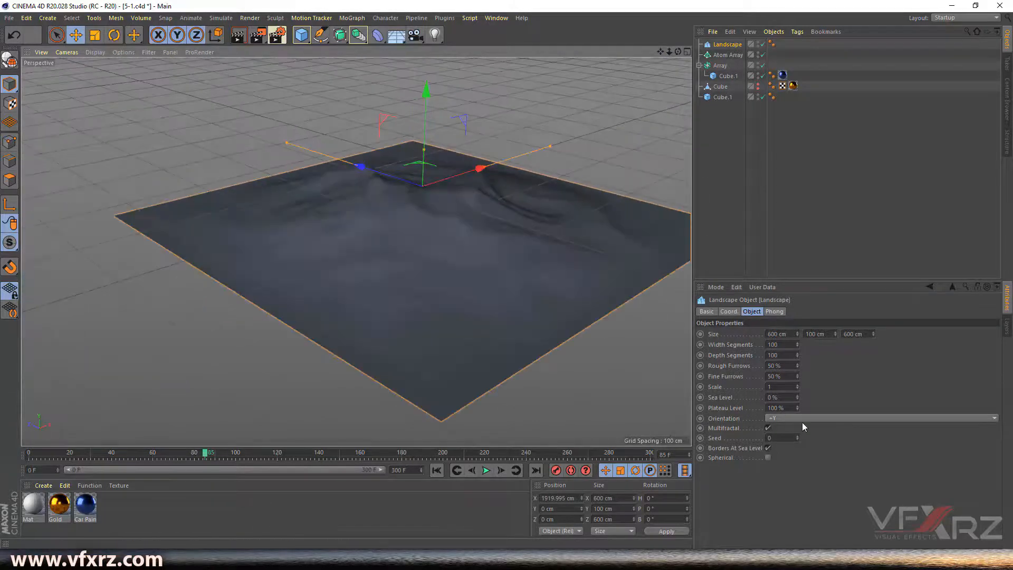
Make the Landscape spherical with Width Segments 398, Rough Furrows 95%, Fine Furrows 100%, Scale 2.01 and Sea Level 83%
left_click(768, 458)
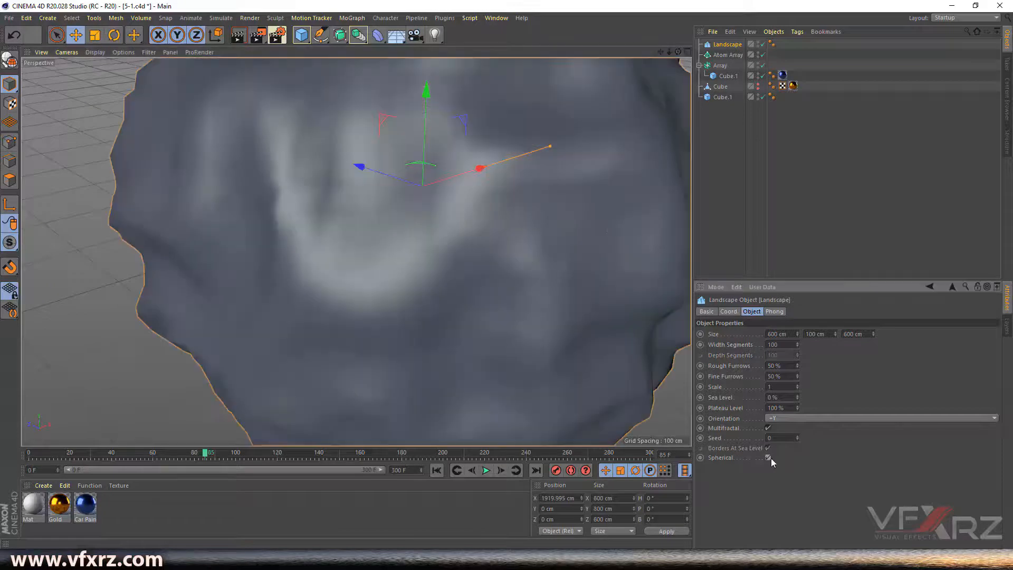
key("o")
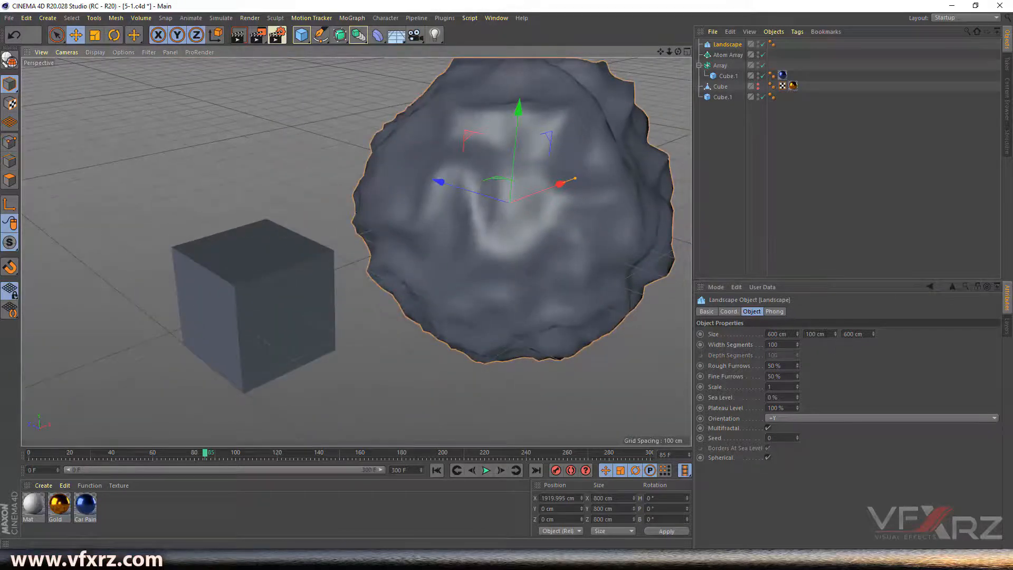
left_click_drag(873, 332, 873, 321)
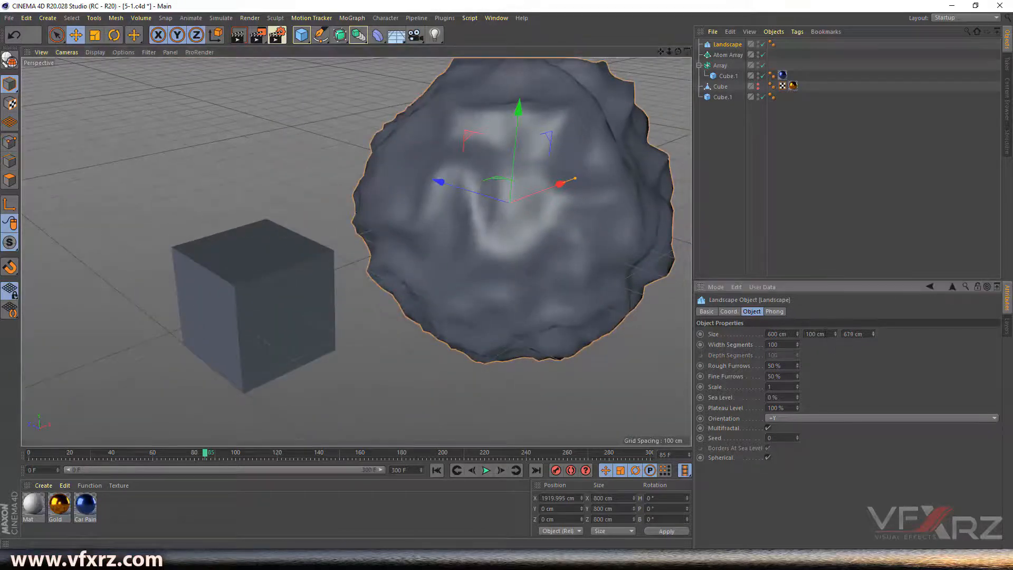
left_click_drag(797, 333, 797, 407)
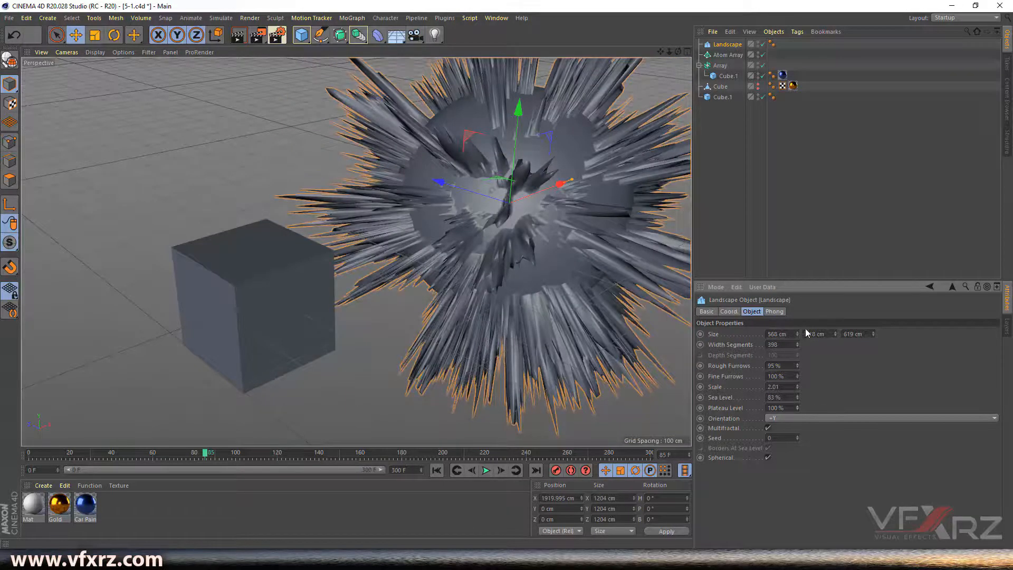
Reduce the spherical Landscape's Size to 439 cm, 37 cm and 603 cm to shrink the sphere and shorten its spikes
left_click_drag(797, 334, 796, 342)
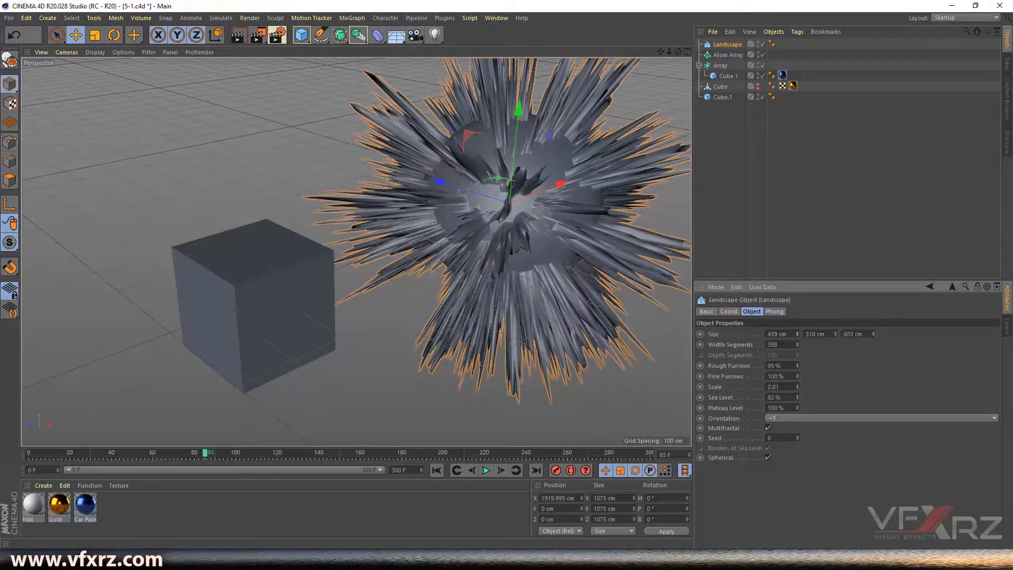
left_click_drag(835, 336, 835, 351)
scroll(566, 212, "up", 4)
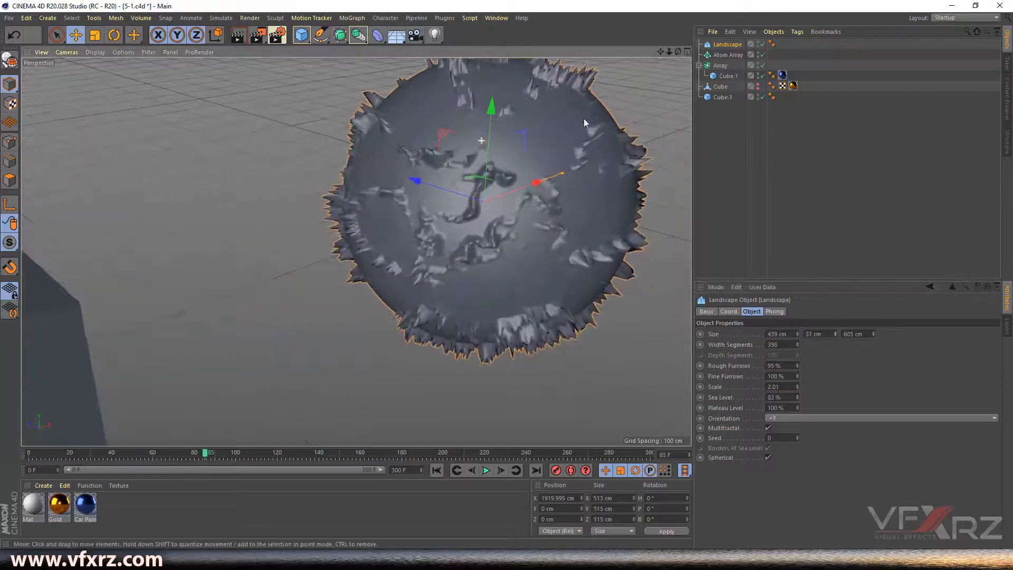
mouse_move(677, 52)
left_mouse_down()
mouse_move(738, 47)
mouse_move(666, 43)
left_mouse_up()
key("ctrl+z")
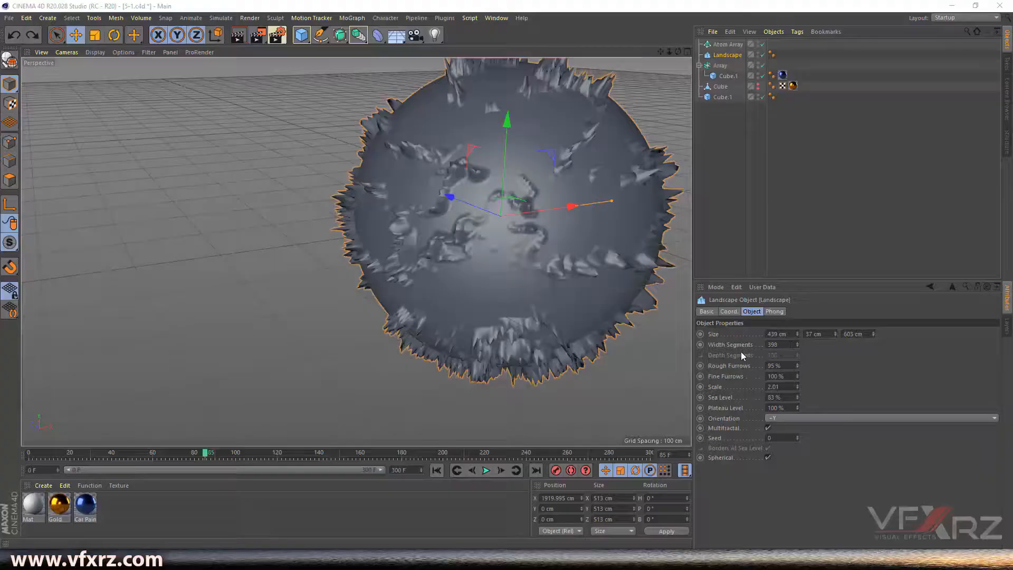
Set the Landscape's Width Segments to 100, and raise the value to 151
left_click(778, 345)
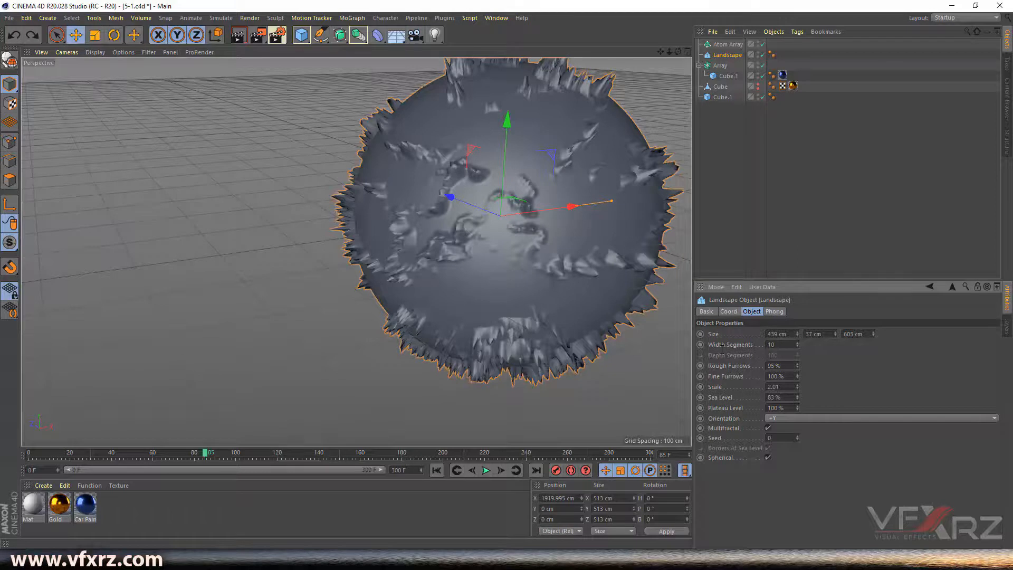
type("100")
key("Return")
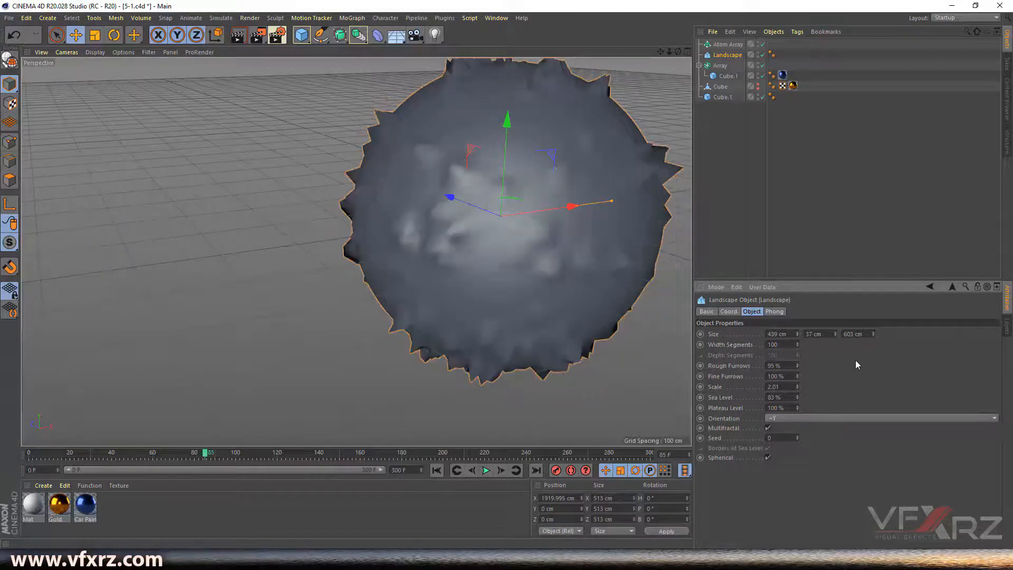
left_click_drag(797, 344, 798, 330)
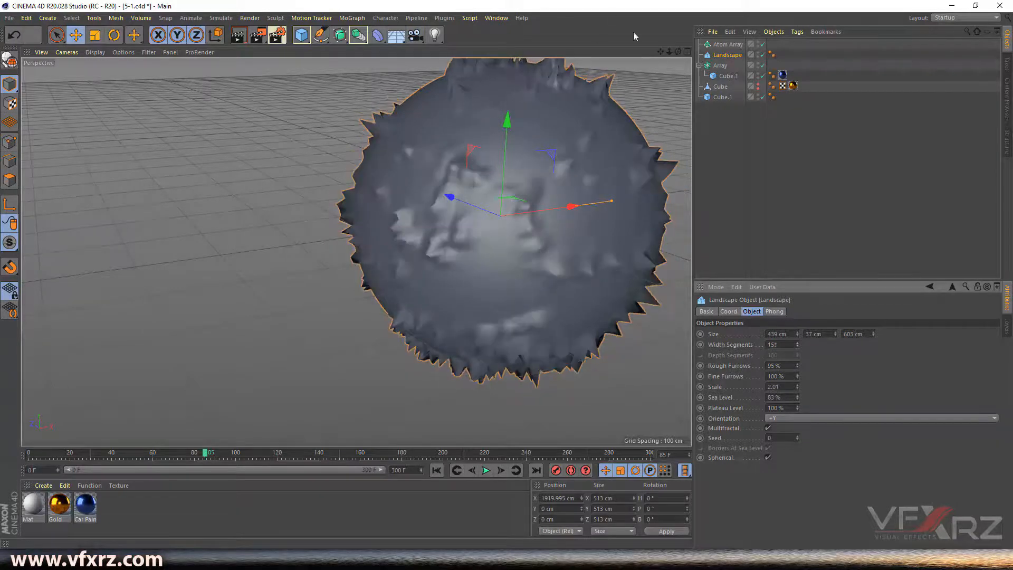
Make the Landscape a child of the Atom Array and set the Atom Array's Sphere Radius to 2 cm
left_click_drag(713, 55, 726, 49)
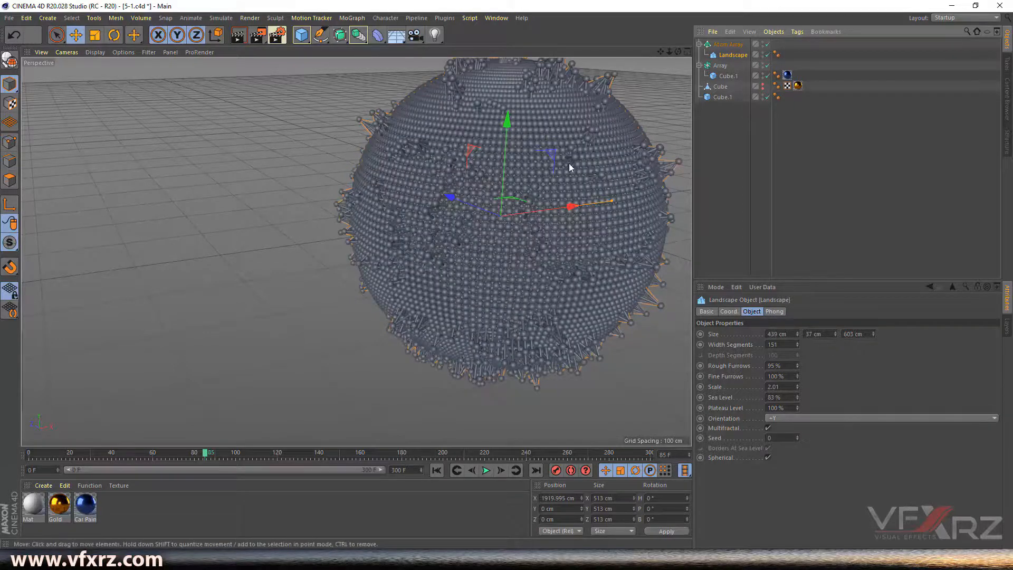
left_click(728, 44)
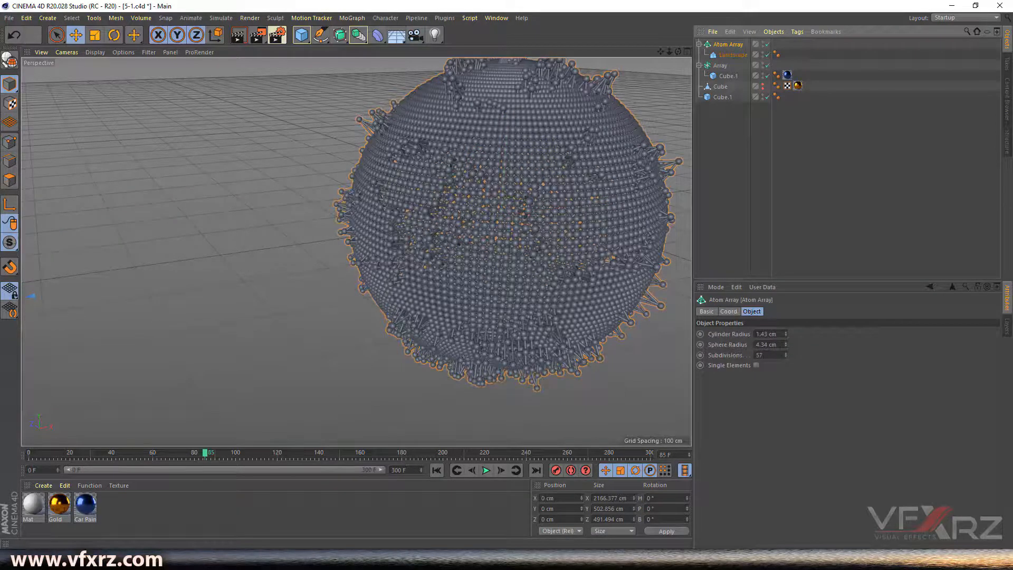
left_click(766, 344)
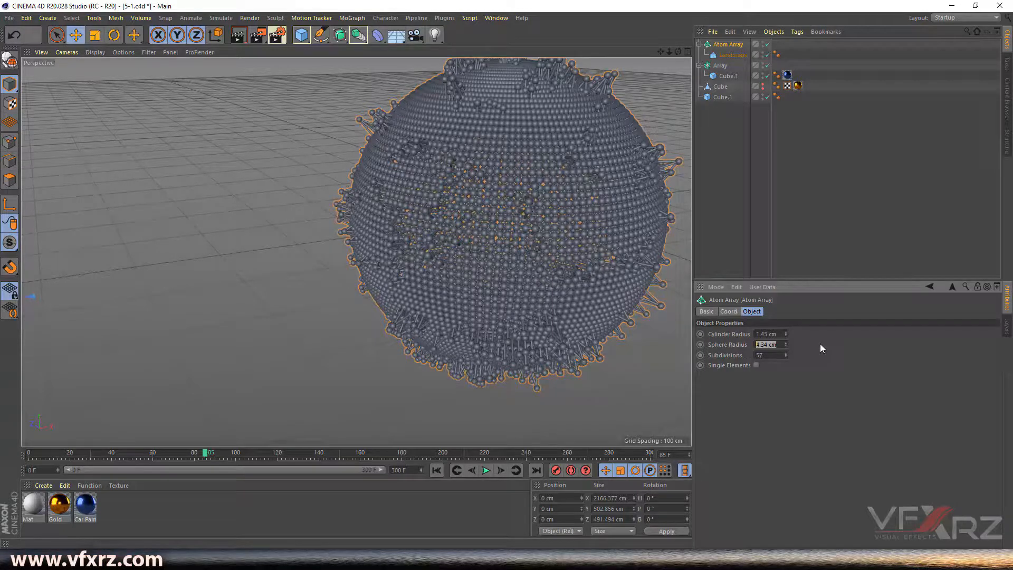
type("2")
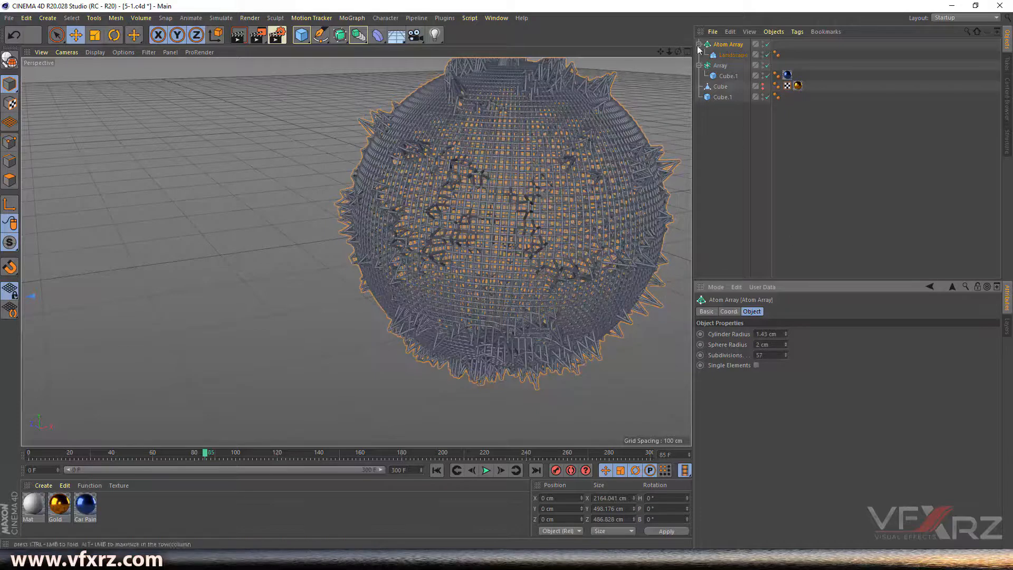
Set the Atom Array's Cylinder Radius to 0.5 cm and deselect it to view the thin lattice
left_click_drag(679, 51, 666, 75)
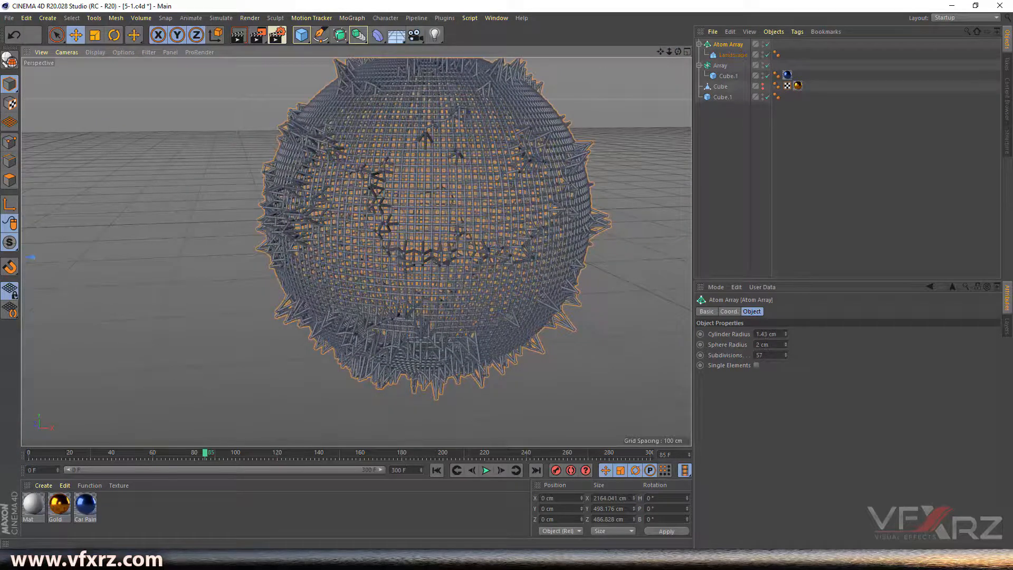
left_click(764, 333)
type("0")
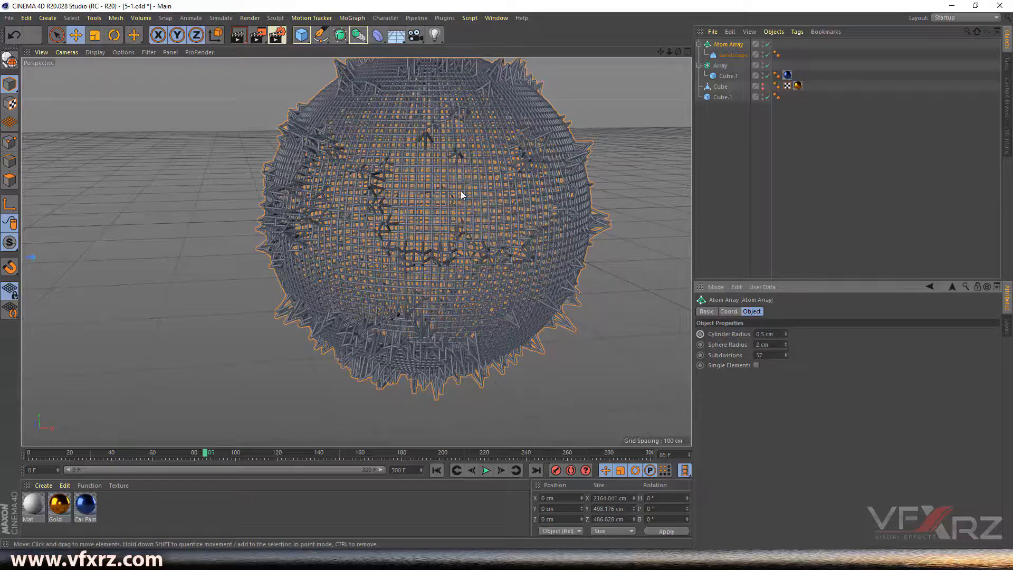
left_click(657, 132)
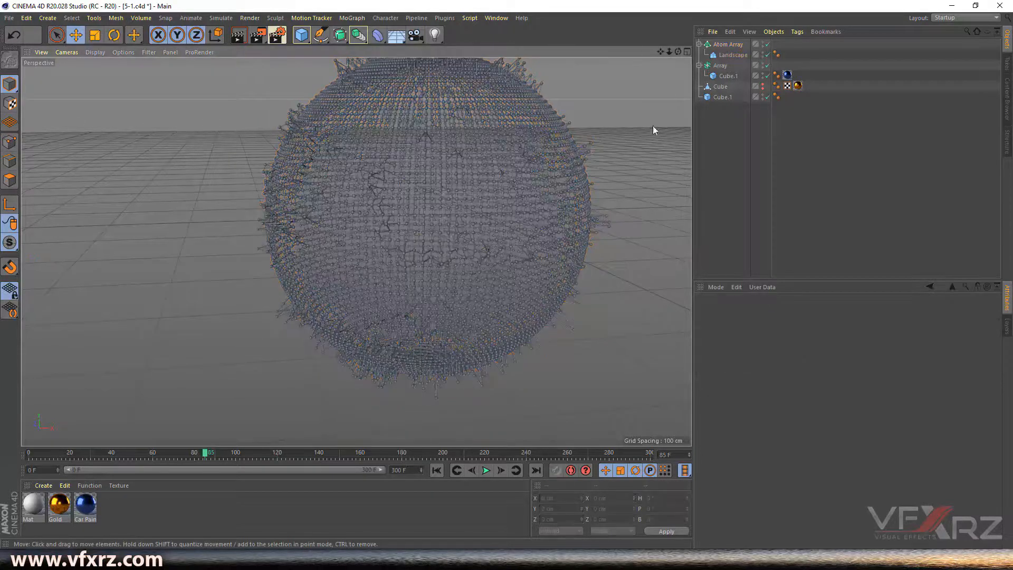
Apply the Gold material to the Atom Array and view the gilded spherical lattice from several sides
left_click_drag(677, 52, 638, 54)
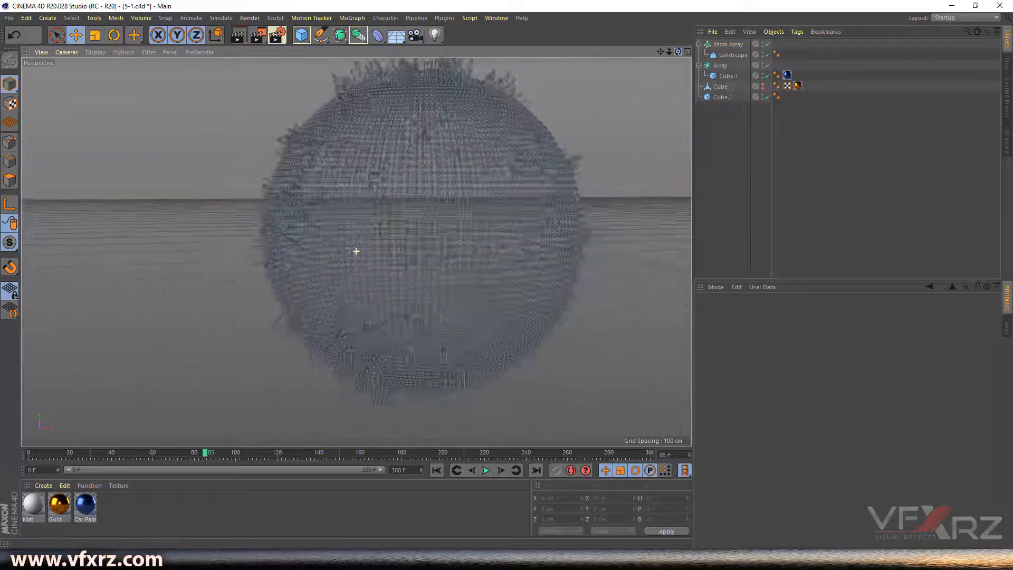
mouse_move(583, 62)
left_mouse_down()
mouse_move(581, 76)
mouse_move(594, 73)
left_mouse_up()
left_click_drag(62, 510, 741, 45)
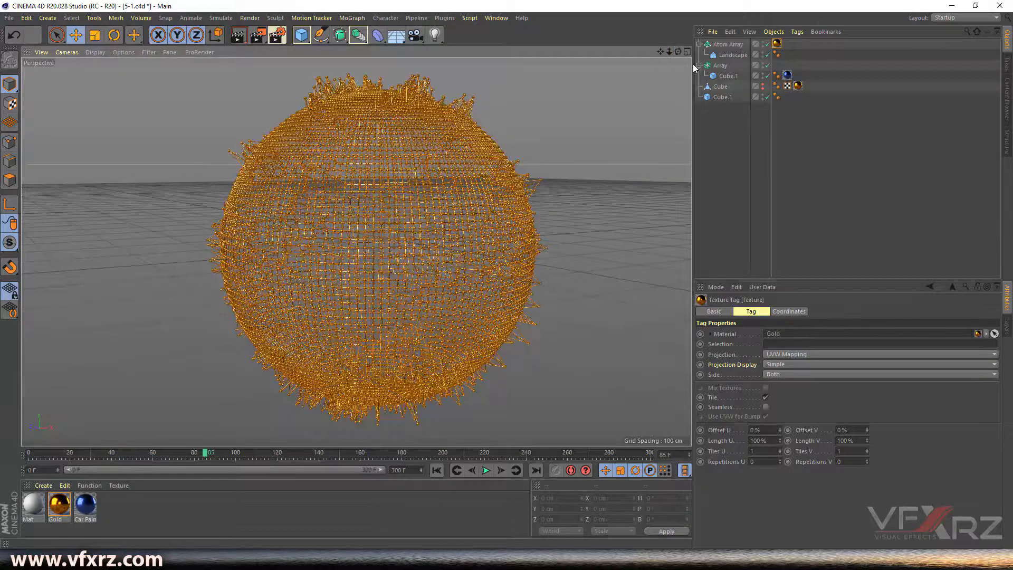
mouse_move(677, 51)
left_mouse_down()
mouse_move(629, 102)
mouse_move(646, 29)
left_mouse_up()
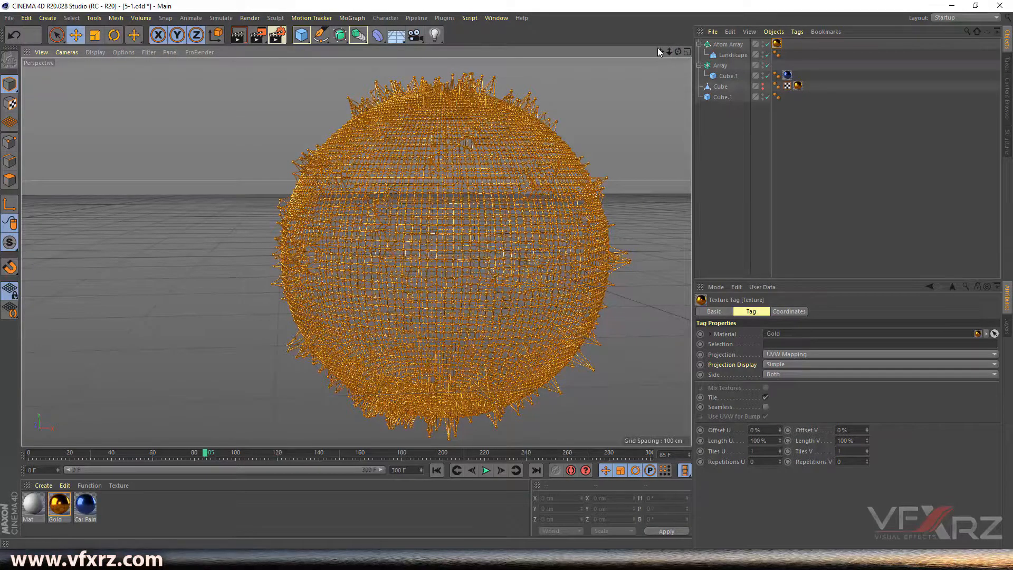
left_click_drag(659, 51, 579, 53)
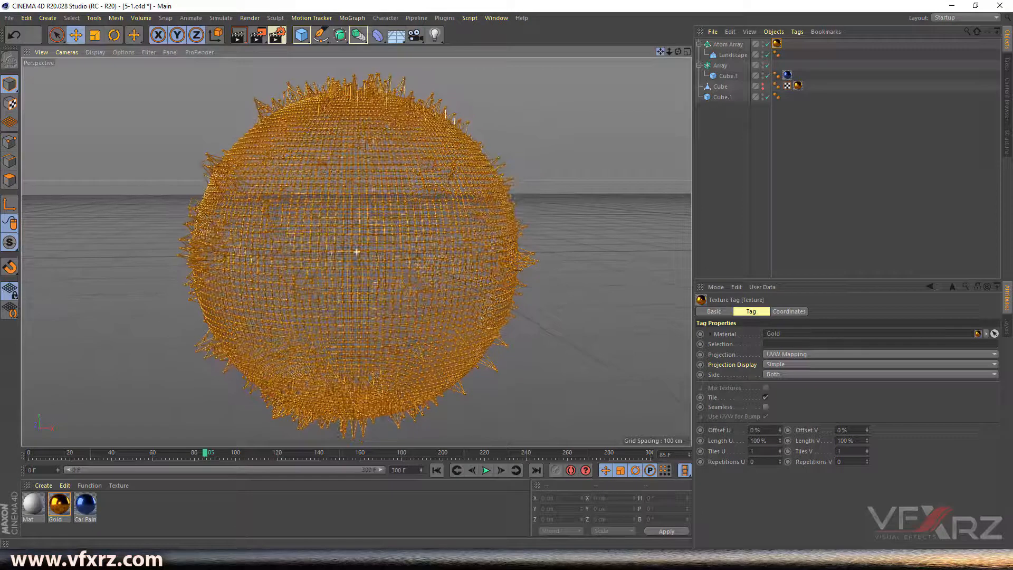
Delete the Atom Array together with its Landscape and bring the remaining plain cube into view
left_click(733, 45)
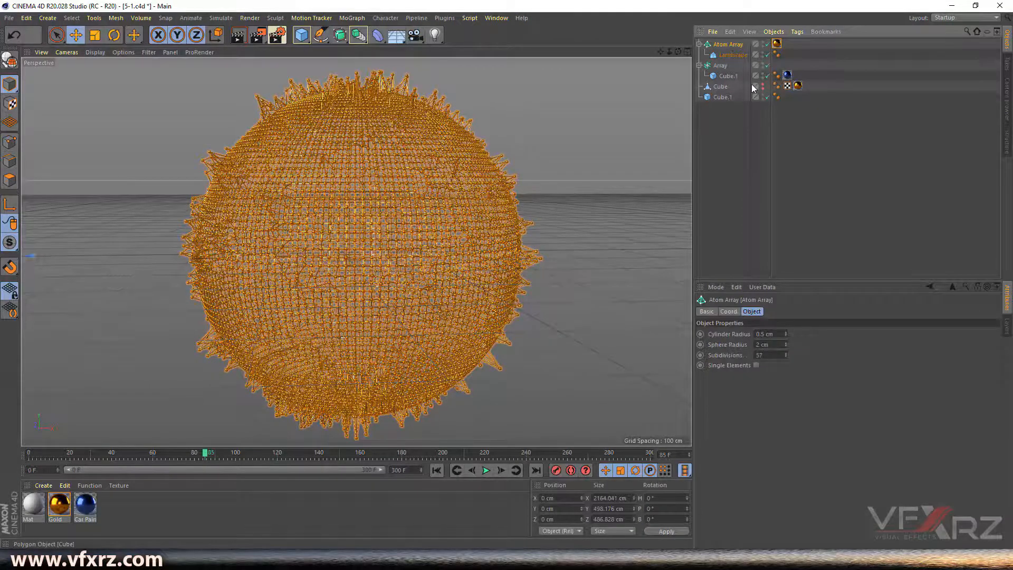
key("Delete")
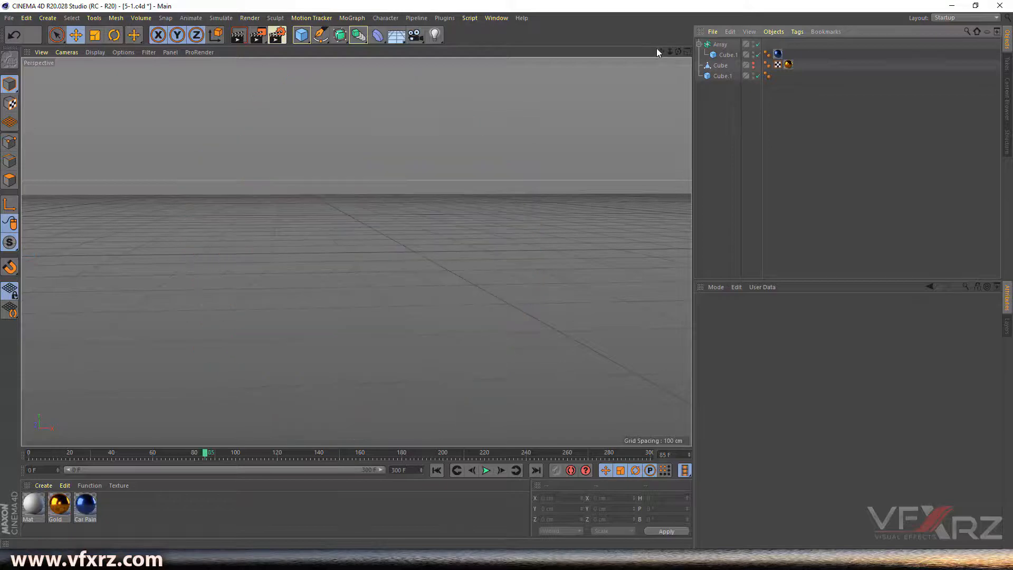
left_click_drag(660, 52, 385, 74)
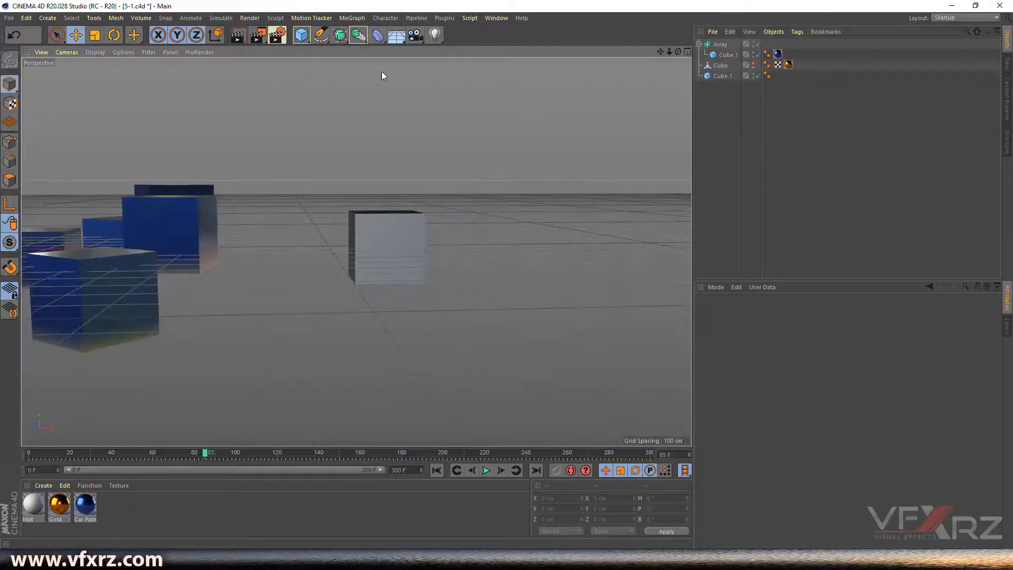
Add a Boole object to the scene
left_click(354, 34)
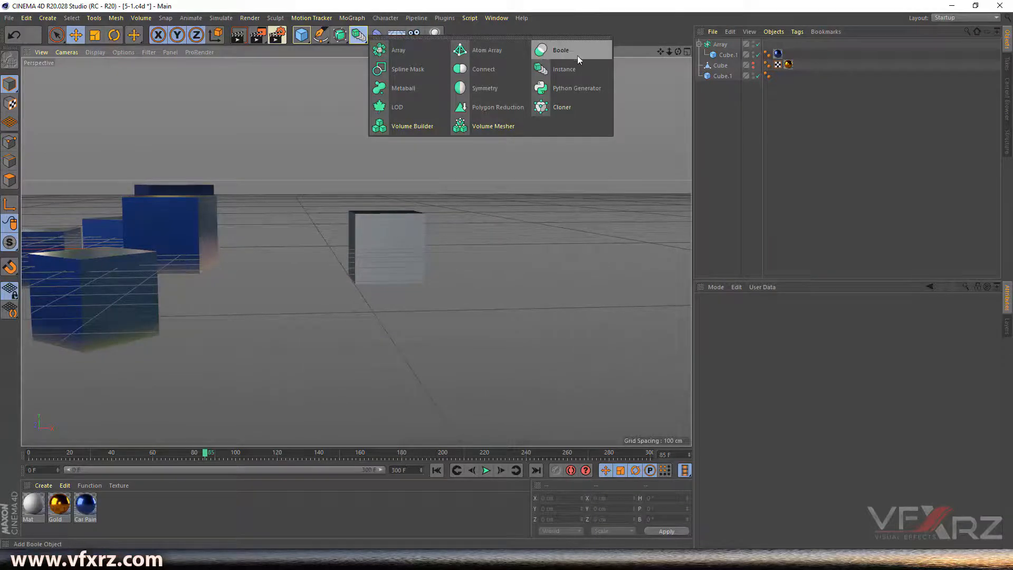
left_click(560, 52)
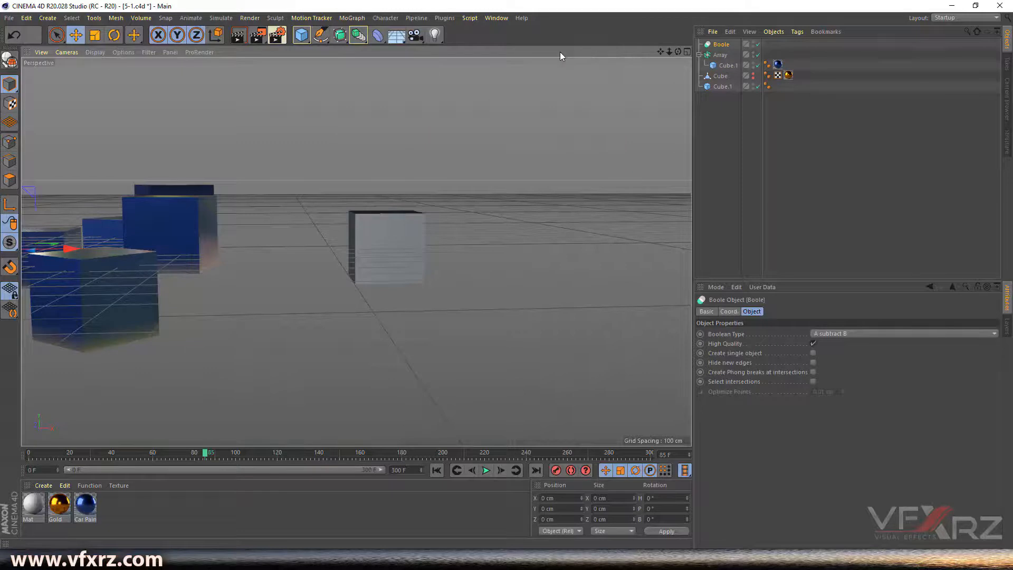
scroll(464, 175, "up", 2)
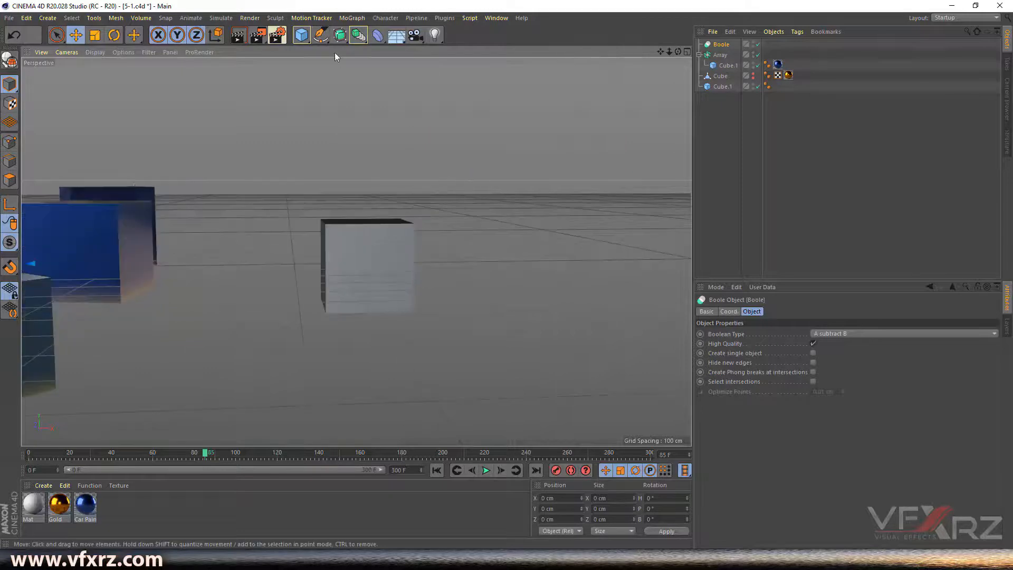
Add a Sphere and move it to about X 1290.5 cm and Y 89.6 cm, overlapping the plain cube's upper corner
left_click(301, 34)
left_click(514, 69)
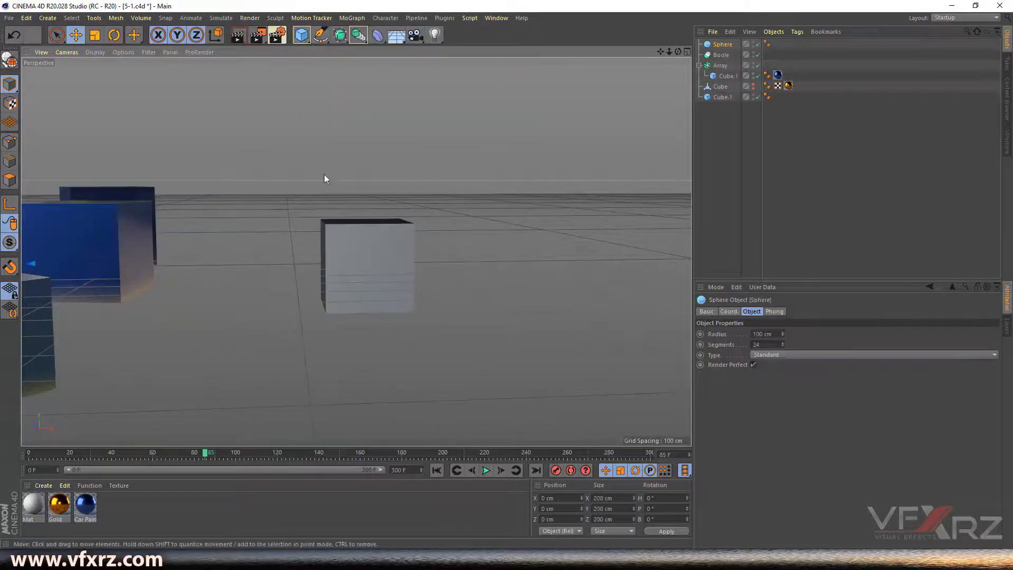
scroll(185, 230, "down", 3)
left_click_drag(83, 260, 393, 293)
scroll(328, 268, "up", 4)
left_click(293, 151)
left_click(313, 201)
left_click_drag(299, 148, 293, 109)
left_click_drag(384, 196, 371, 198)
left_click_drag(678, 52, 559, 106)
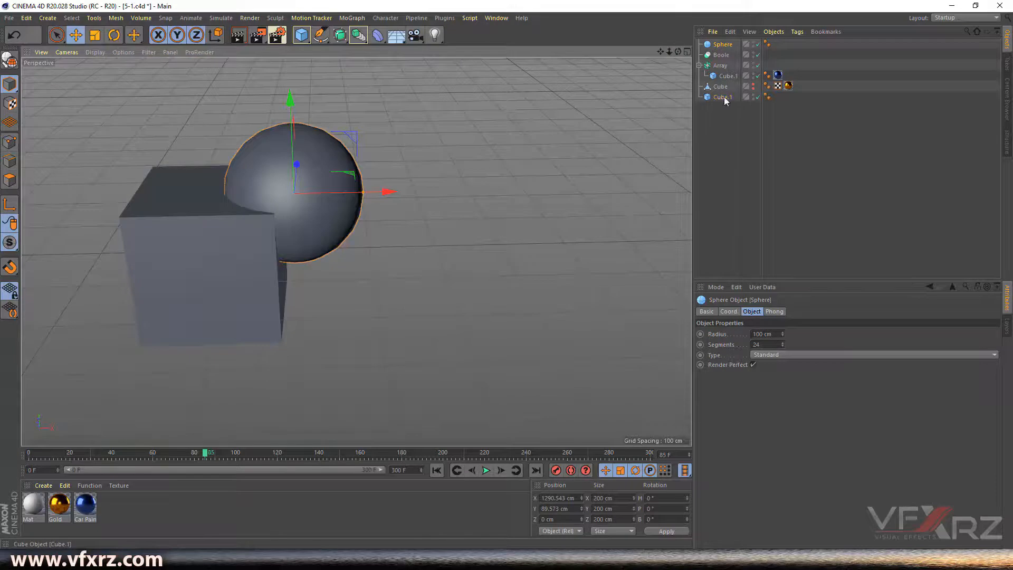
Nest the Sphere and the plain Cube.1 under the Boole with the Sphere first, and inspect the cut sphere from several sides
left_click_drag(725, 101, 720, 53)
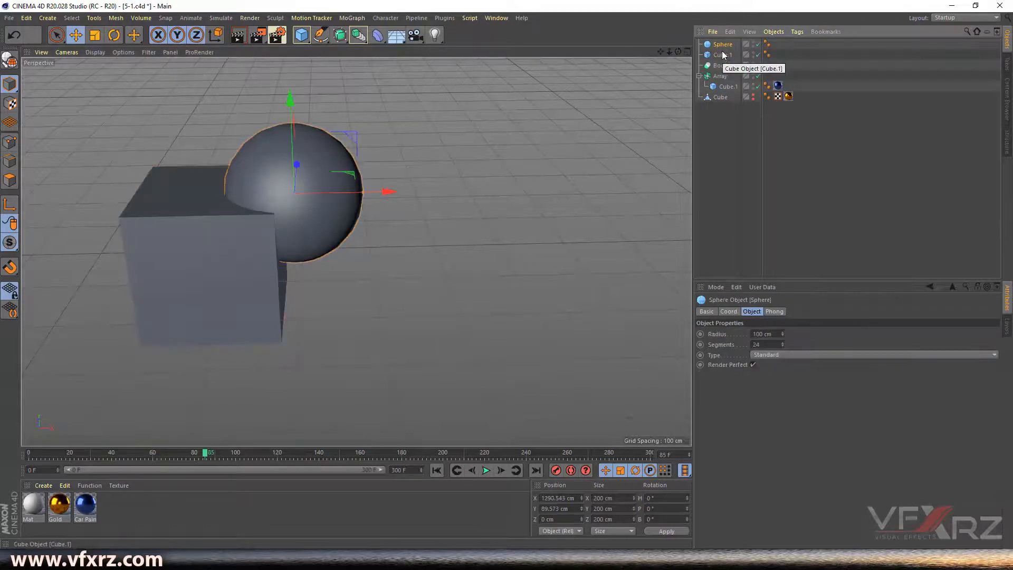
left_click(723, 56, "ctrl")
mouse_move(723, 56)
left_mouse_down()
mouse_move(721, 84)
mouse_move(722, 66)
left_mouse_up()
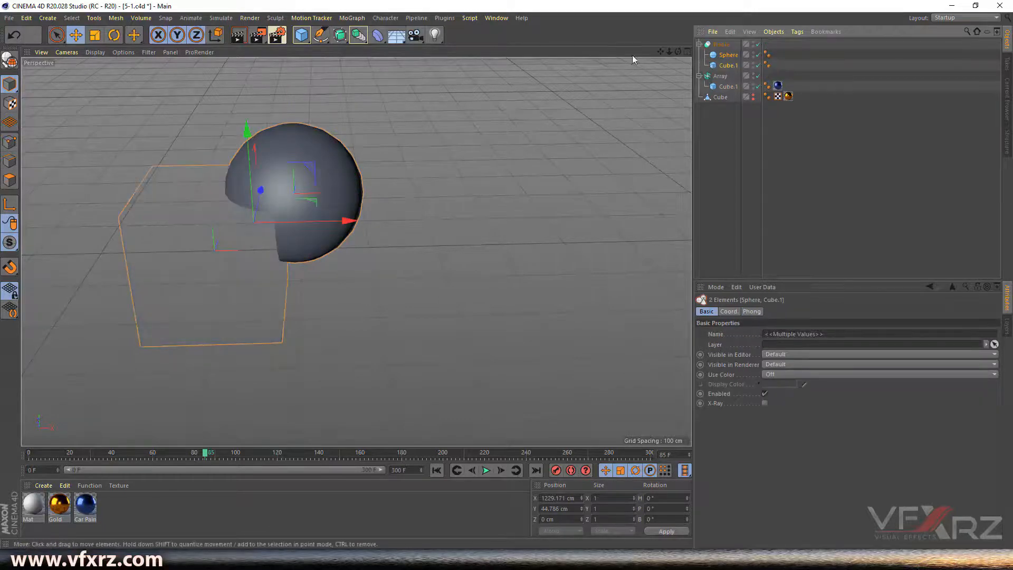
left_click_drag(675, 53, 273, 204)
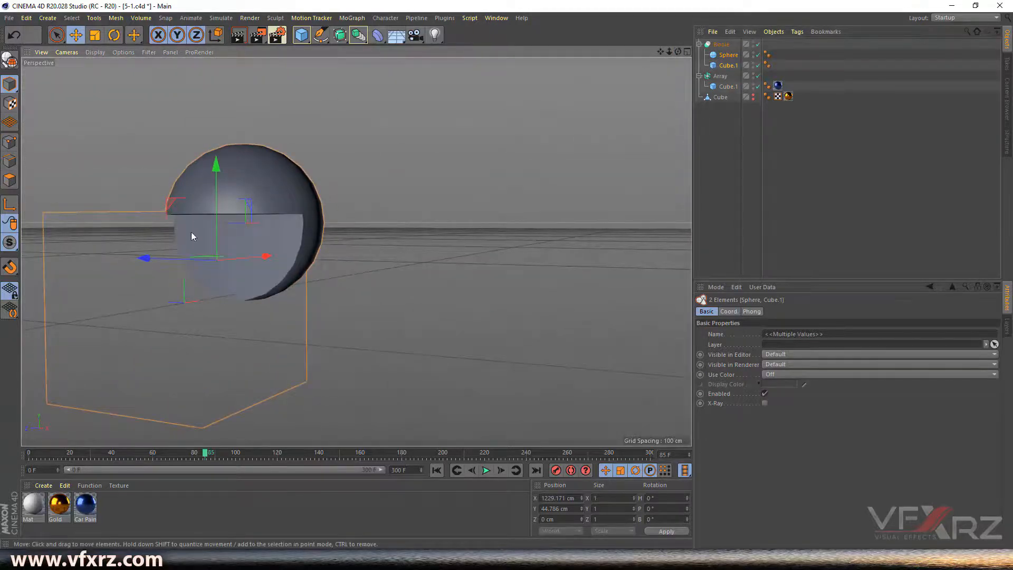
left_click_drag(677, 51, 356, 251)
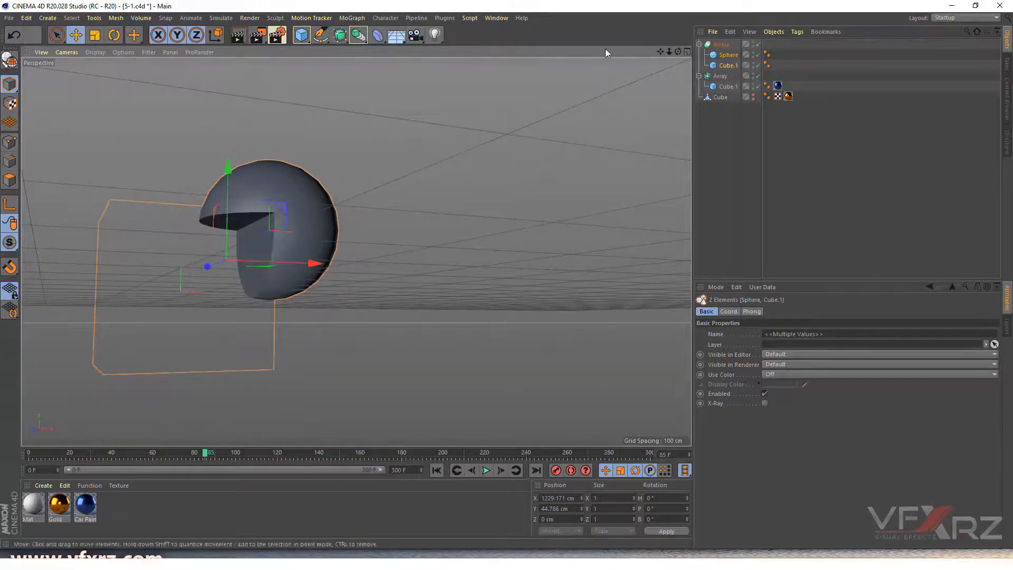
left_click_drag(678, 52, 231, 230)
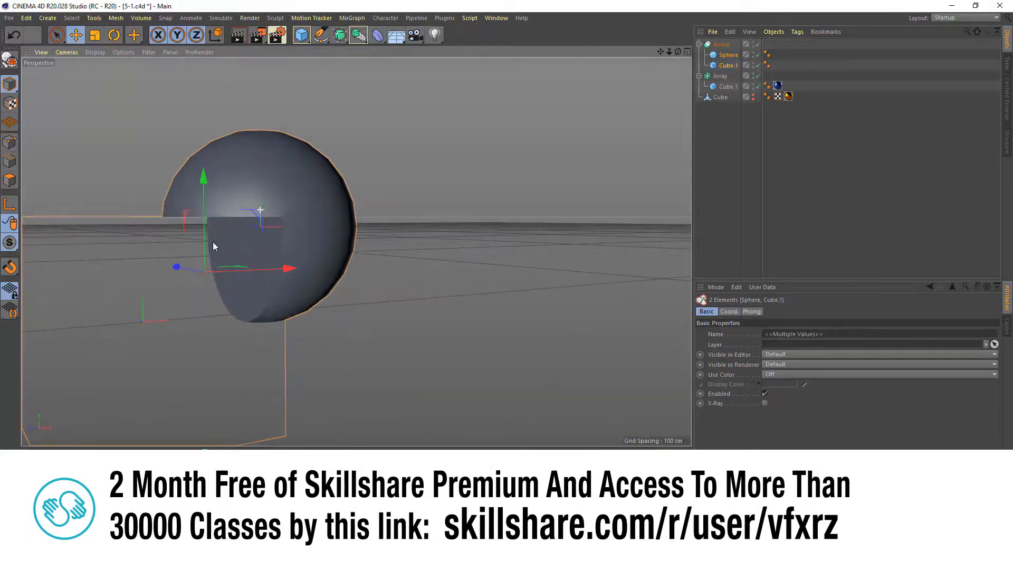
left_click_drag(679, 56, 356, 251)
left_click(809, 119)
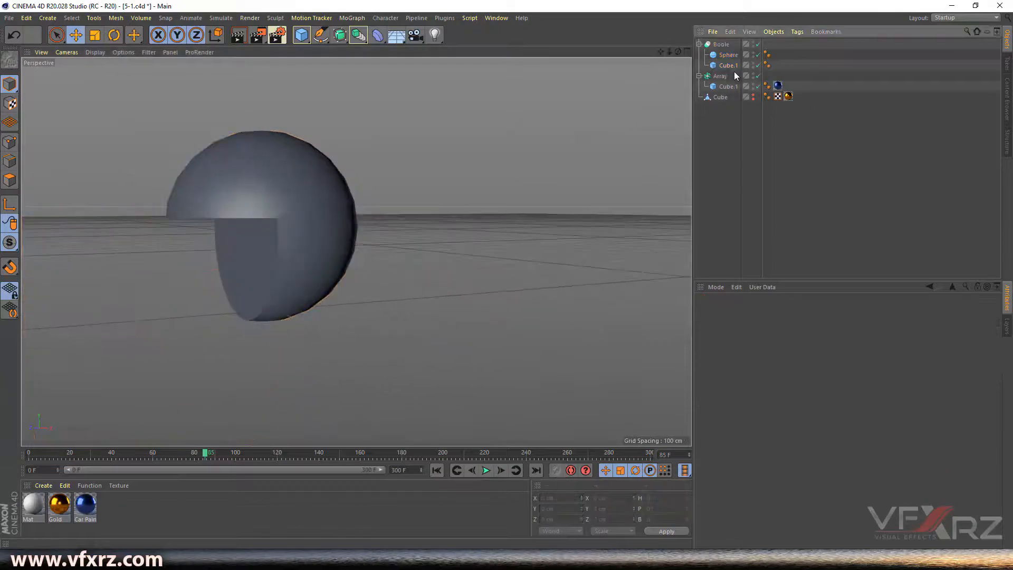
Move the cube inside the Boole to about X 1146.7 cm to shift the cut in the sphere
left_click(732, 66)
left_click_drag(206, 315, 168, 320)
mouse_move(111, 228)
left_mouse_down()
mouse_move(113, 220)
mouse_move(116, 230)
left_mouse_up()
left_click_drag(180, 314, 190, 315)
left_click_drag(678, 52, 356, 252)
left_click(786, 119)
Reorder the Boole's children so Cube.1 comes before the Sphere and the sphere is subtracted from the cube
left_click_drag(728, 66, 726, 55)
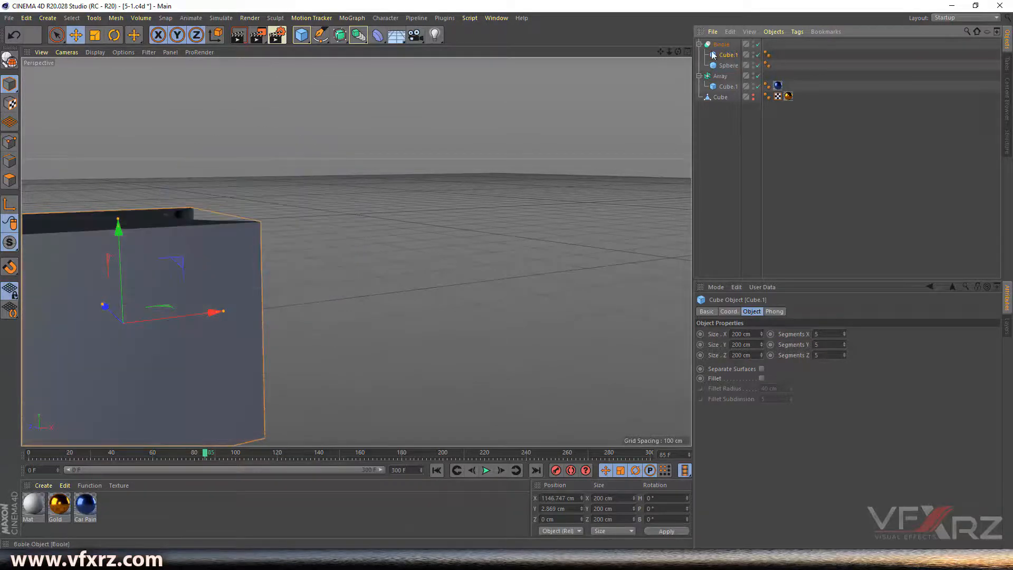
key("o")
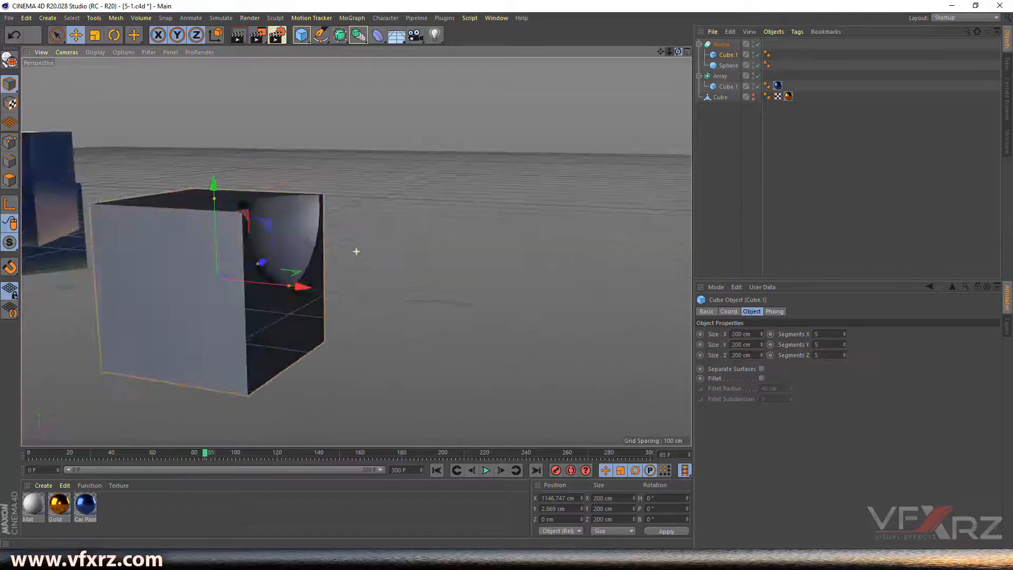
left_click_drag(356, 251, 356, 251, "alt")
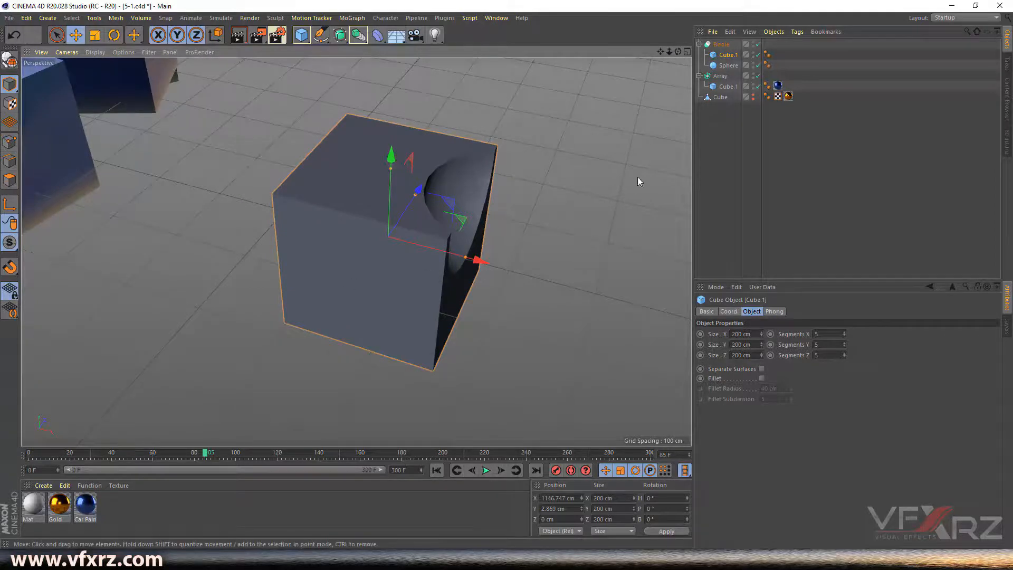
Move the sphere inside the Boole so that it cuts into the cube's top, front and side faces
left_click(724, 65)
left_click_drag(551, 220, 508, 217)
left_click_drag(677, 51, 356, 251)
mouse_move(548, 242)
left_mouse_down()
mouse_move(492, 239)
mouse_move(599, 247)
mouse_move(519, 259)
mouse_move(550, 258)
left_mouse_up()
mouse_move(678, 51)
left_mouse_down()
mouse_move(356, 252)
mouse_move(677, 52)
left_mouse_up()
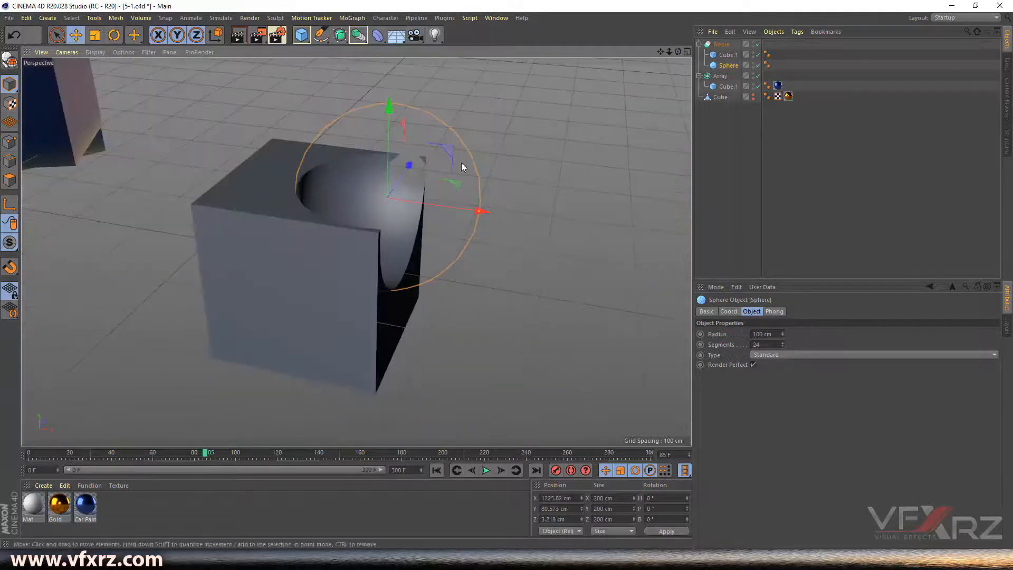
left_click_drag(406, 184, 375, 229)
left_click_drag(421, 261, 475, 264)
Set the Boole object's Boolean Type to A union B
left_click(721, 45)
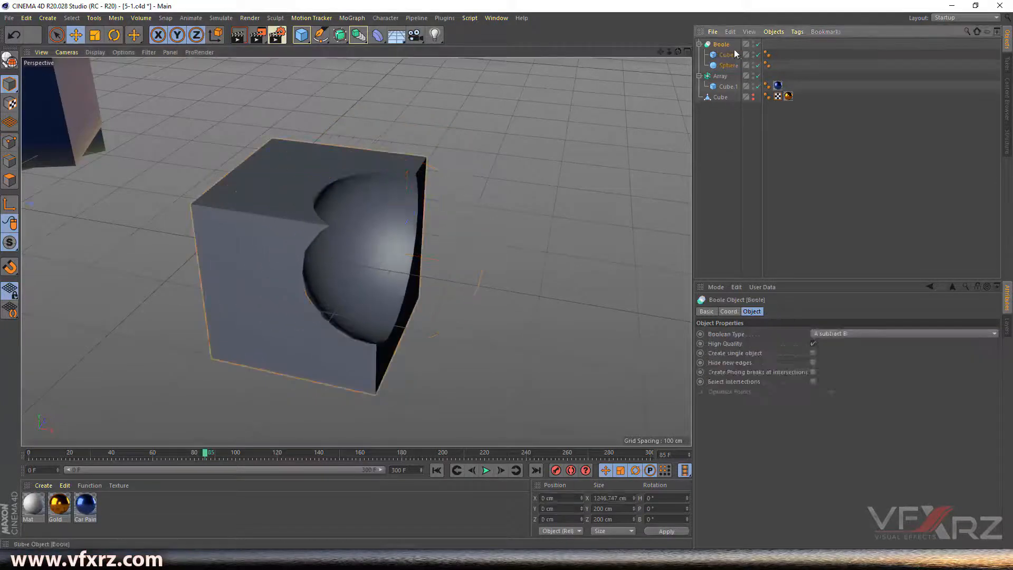
left_click(825, 334)
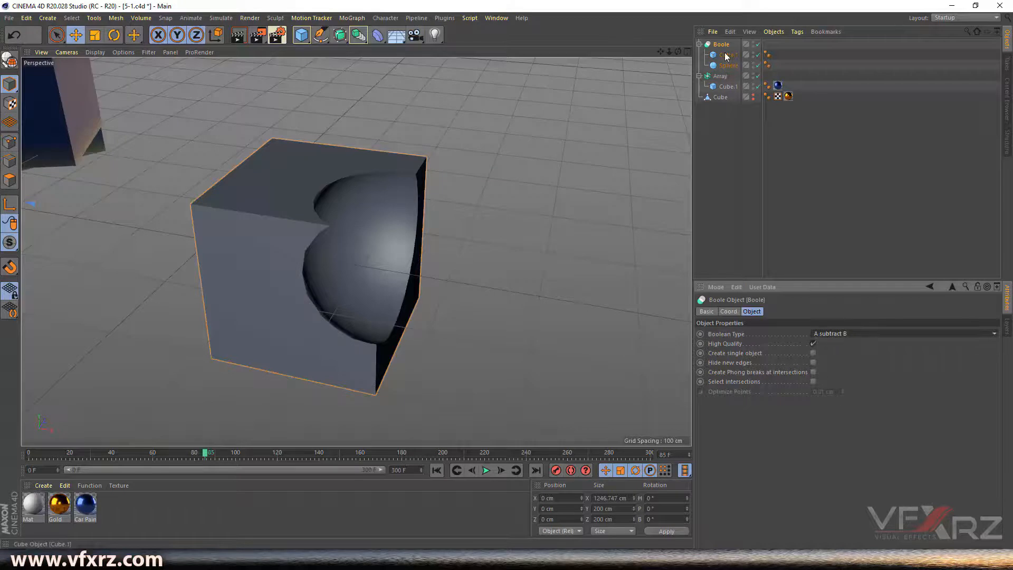
left_click_drag(680, 50, 648, 52)
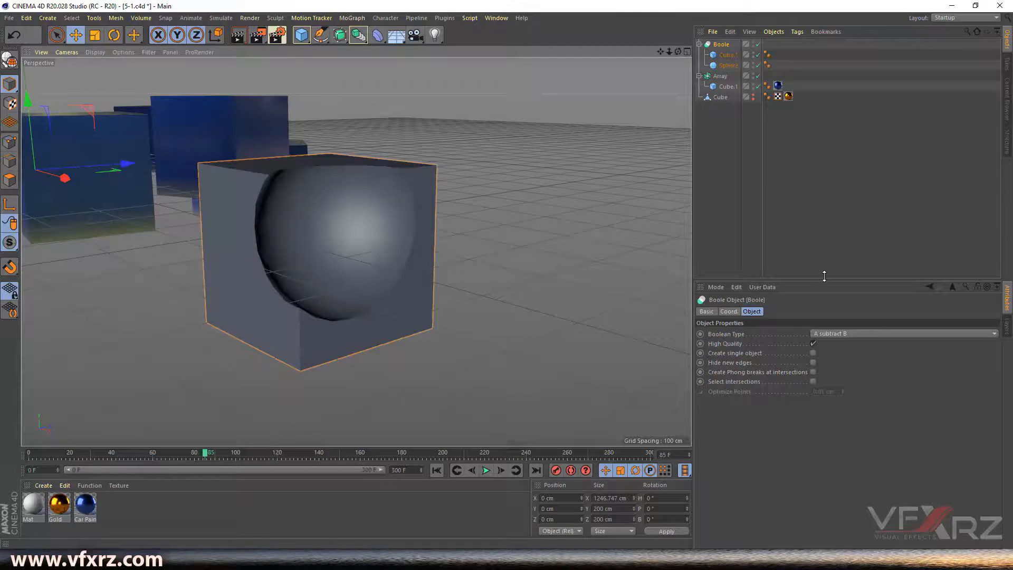
left_click(833, 333)
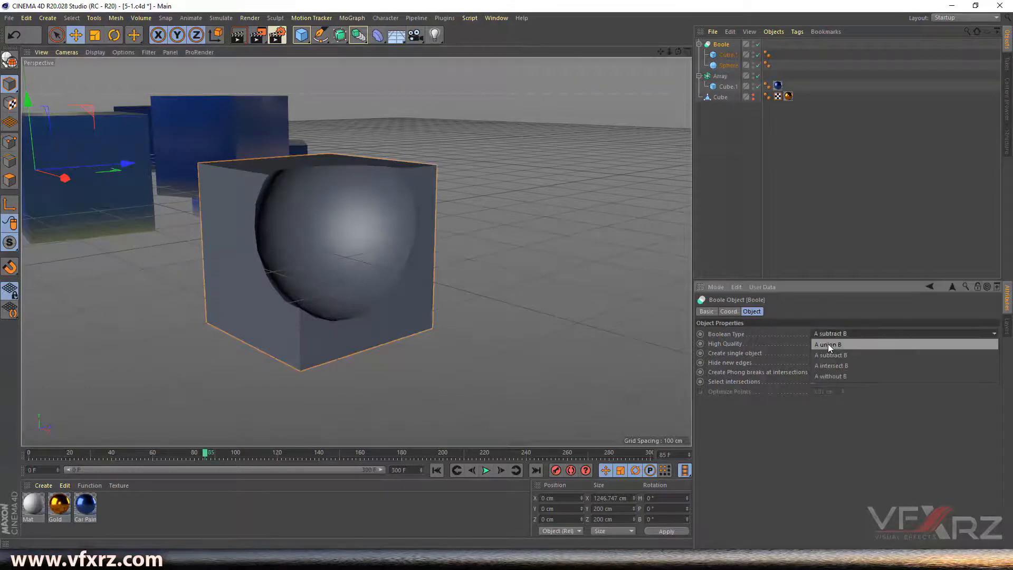
left_click(827, 344)
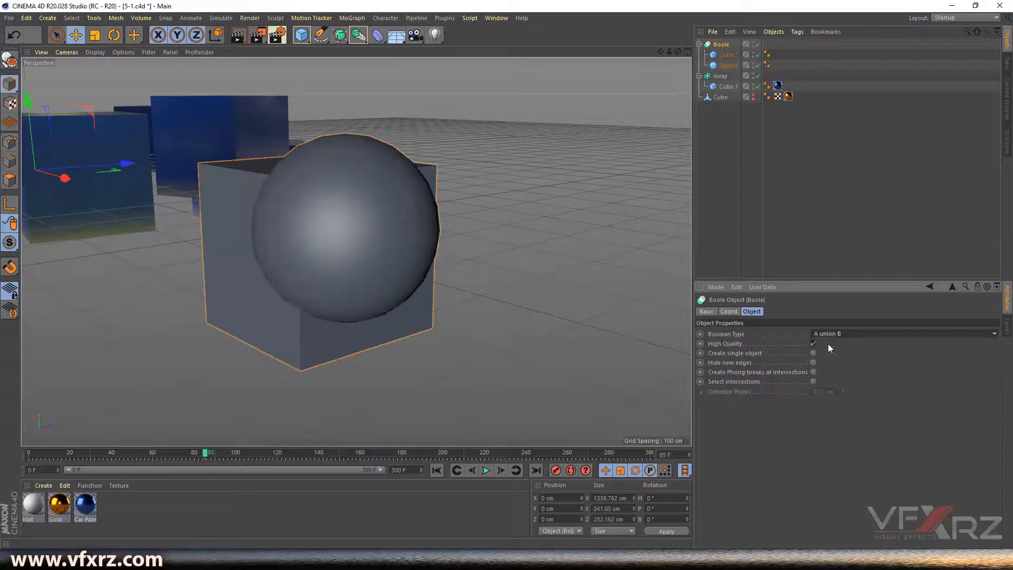
Switch the viewport display to Gouraud Shading (Lines) and examine the mesh where the cube and sphere meet
left_click(119, 52)
mouse_move(96, 53)
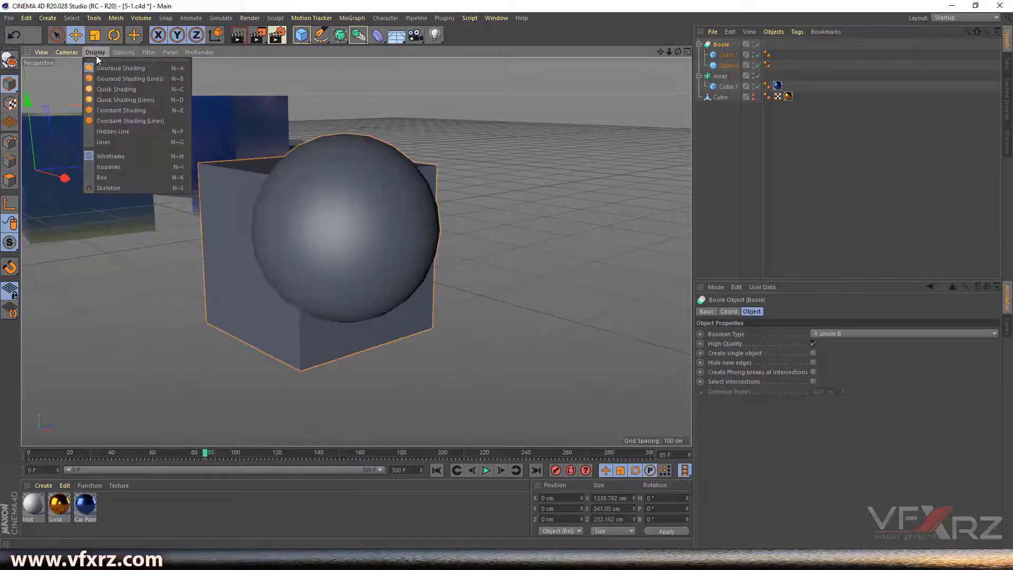
left_click(156, 79)
scroll(315, 229, "up", 3)
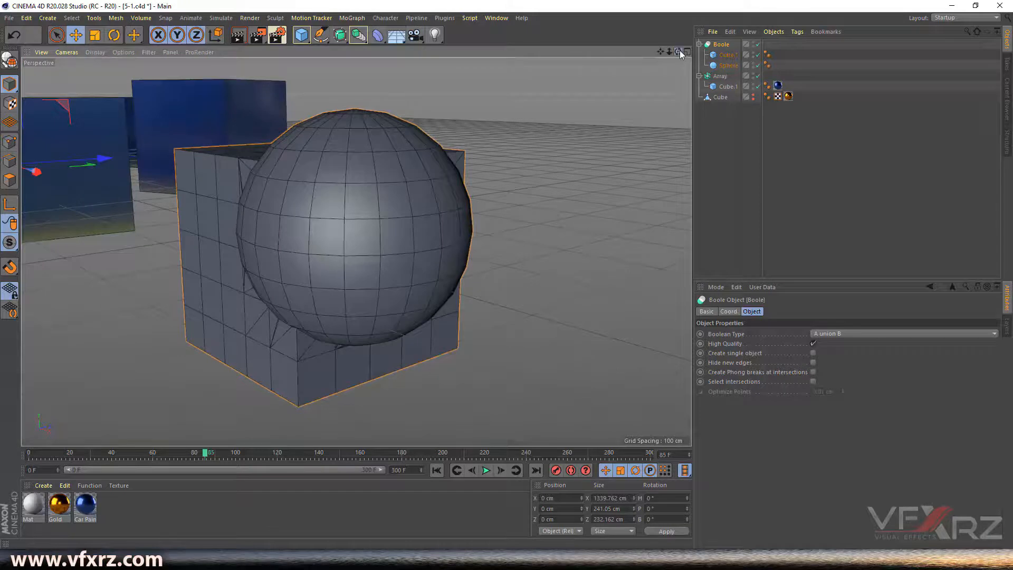
left_click_drag(679, 52, 649, 52)
middle_click_drag(132, 286, 355, 251, "alt")
scroll(391, 266, "up", 4)
scroll(390, 275, "down", 3)
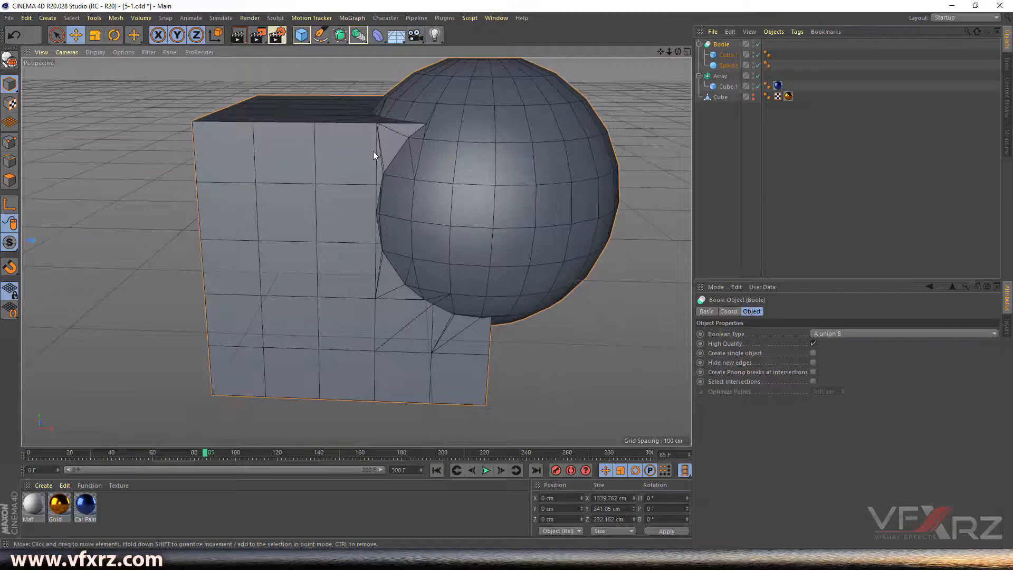
scroll(368, 153, "up", 2)
Set the Boolean Type to A subtract B and view the wireframe of the spherical cut
left_click(842, 334)
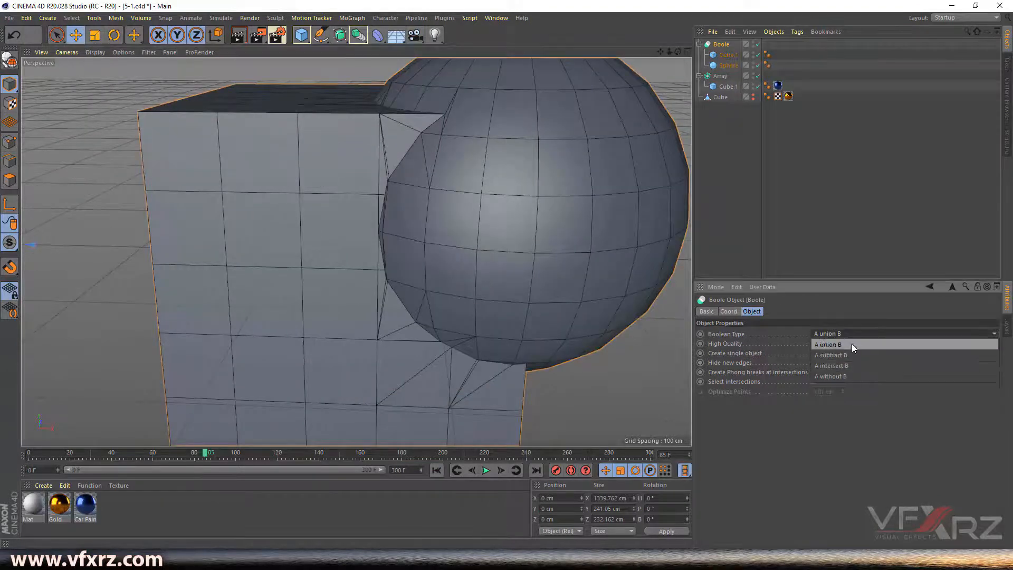
left_click(847, 355)
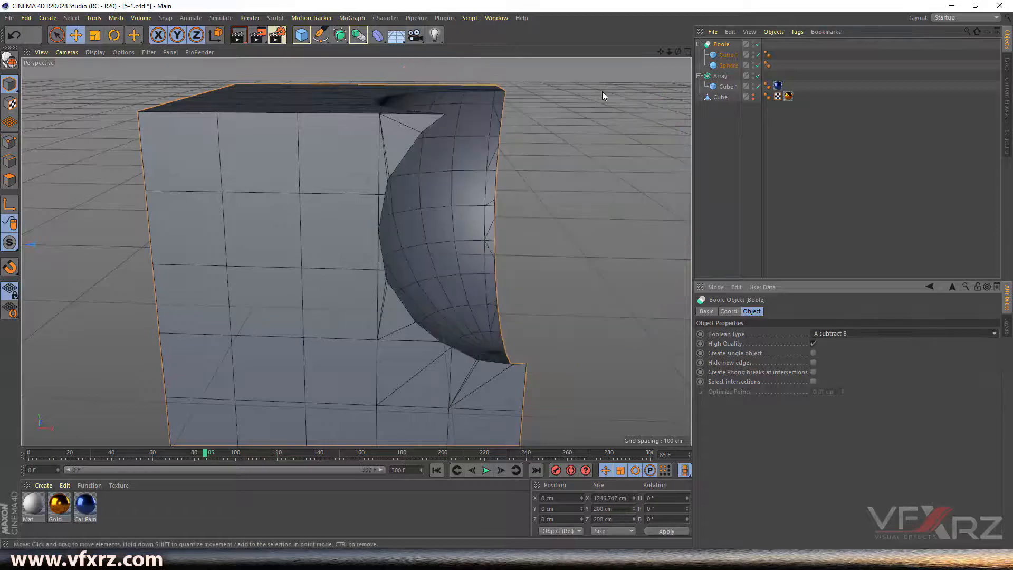
left_click_drag(678, 51, 462, 184)
Set the Boolean Type to A intersect B and inspect the shared volume from several sides
left_click(835, 333)
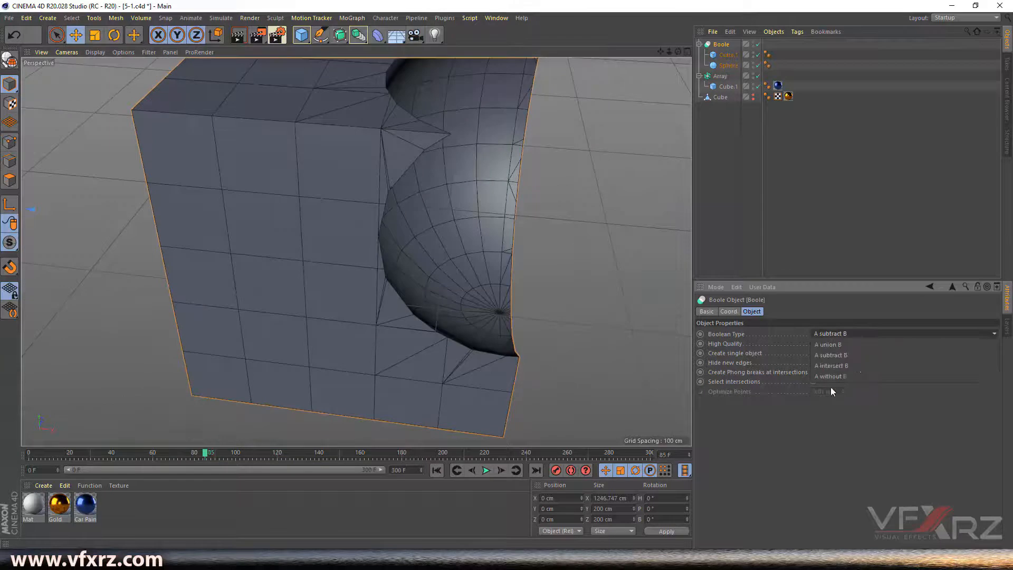
left_click(845, 366)
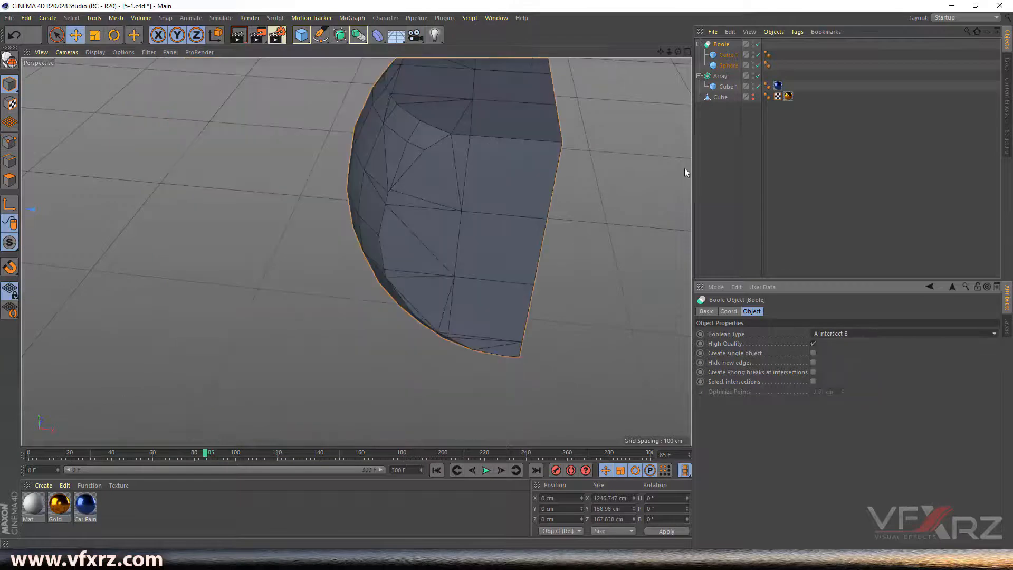
left_click_drag(679, 51, 569, 21)
left_click_drag(668, 52, 476, 243)
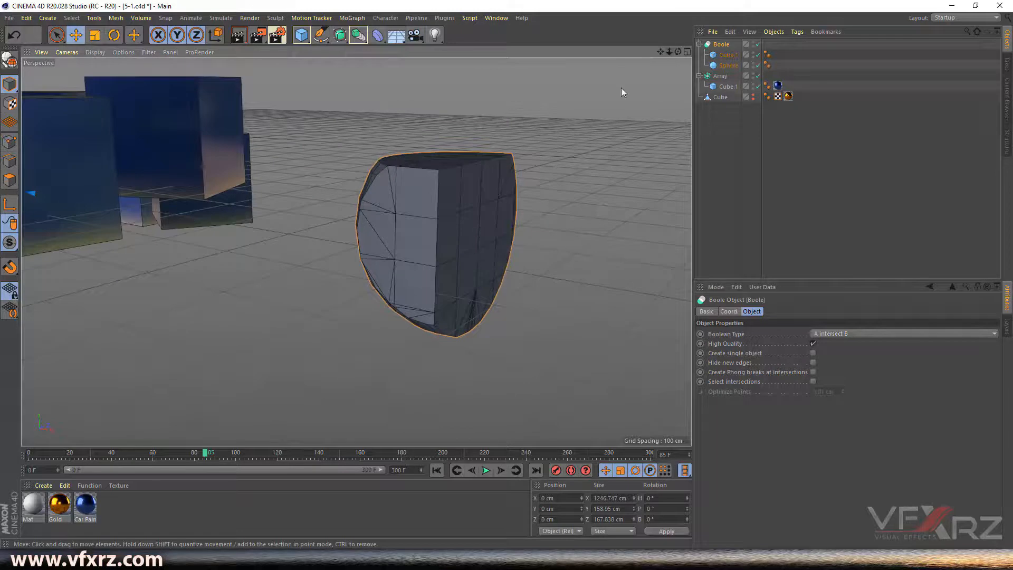
left_click_drag(678, 52, 356, 252)
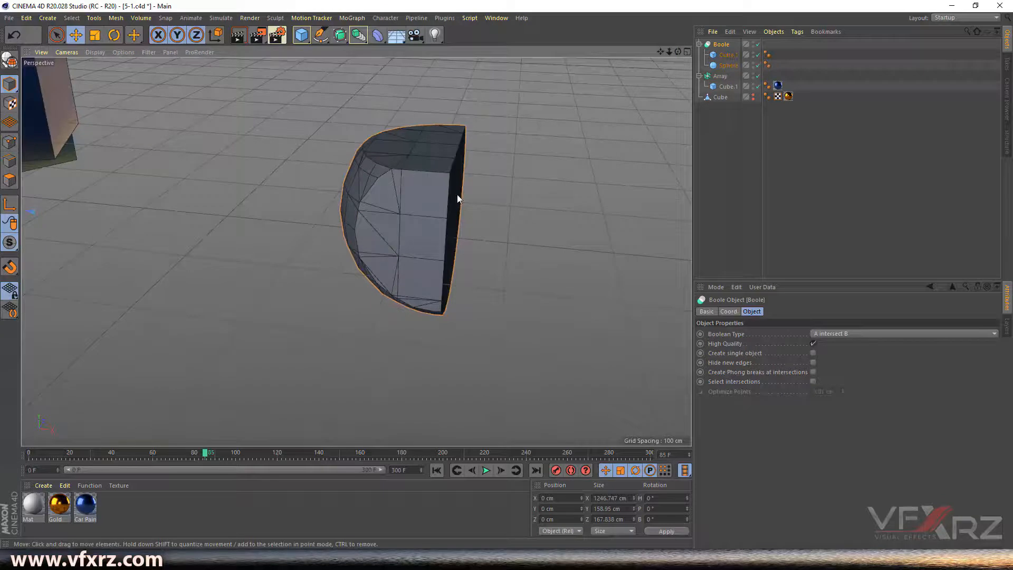
left_click_drag(677, 51, 356, 252)
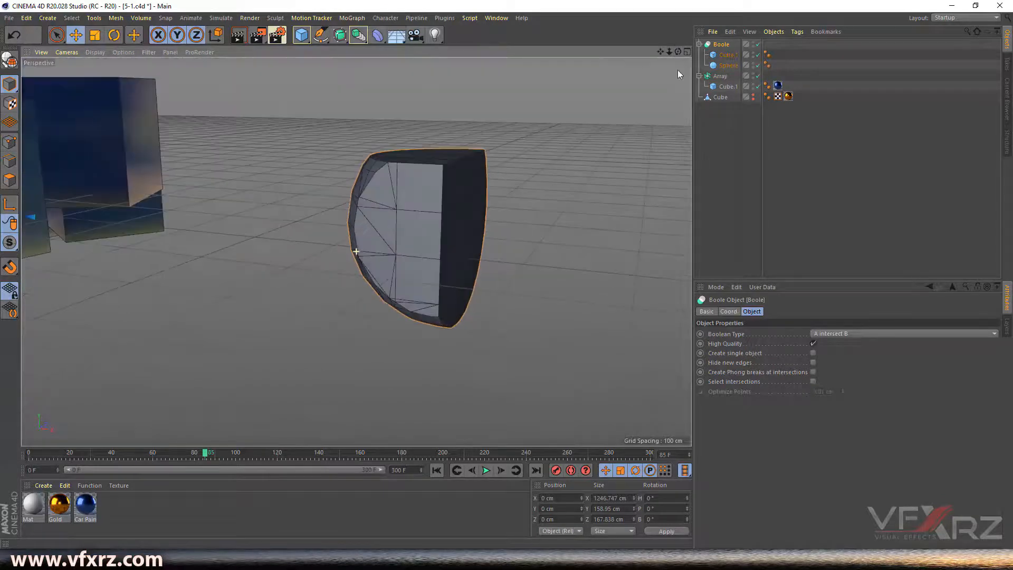
Set the Boolean Type to A without B and look inside the opened, hollow cube
left_click(891, 336)
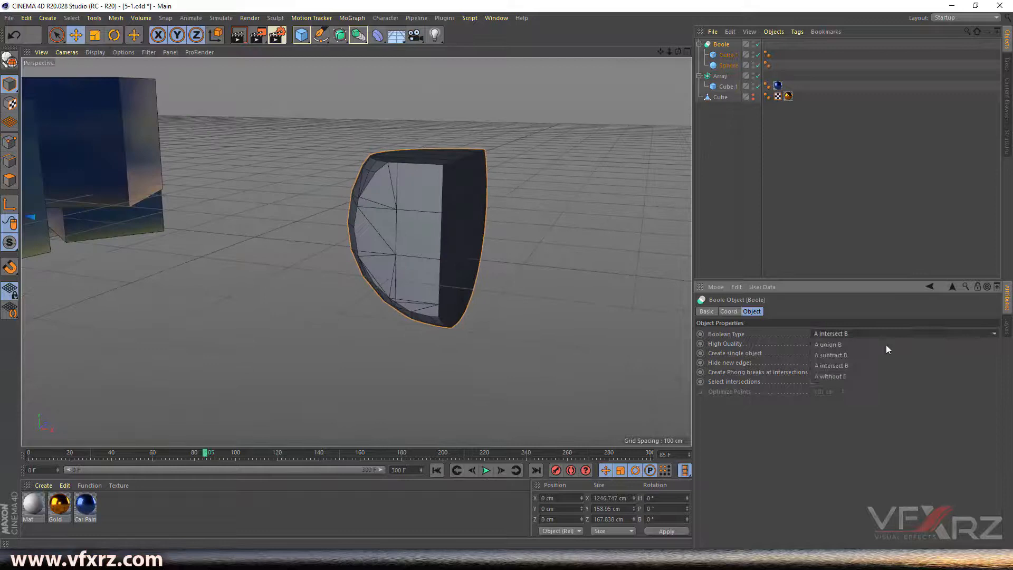
left_click(862, 378)
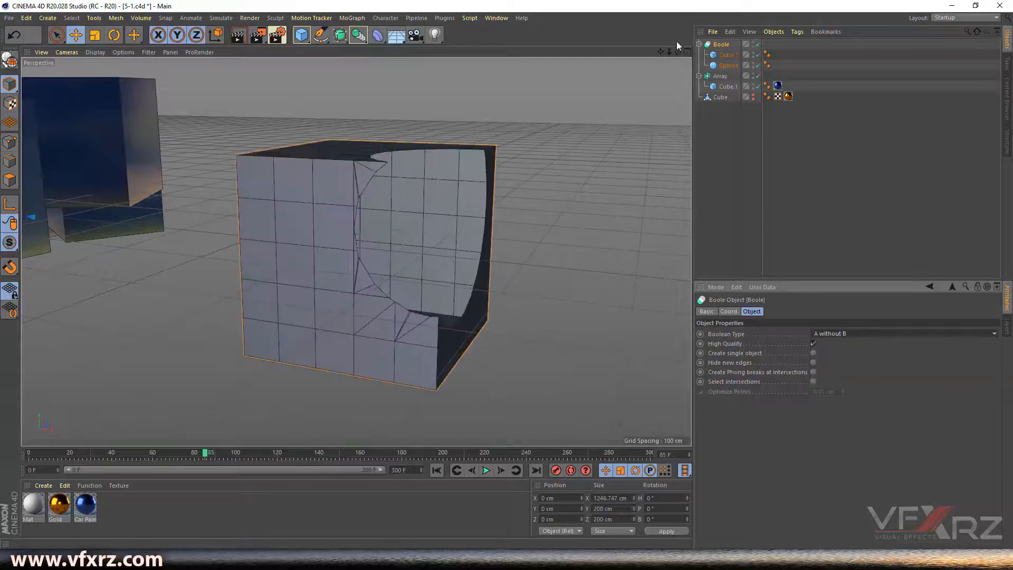
left_click_drag(678, 51, 355, 252)
scroll(389, 281, "up", 5)
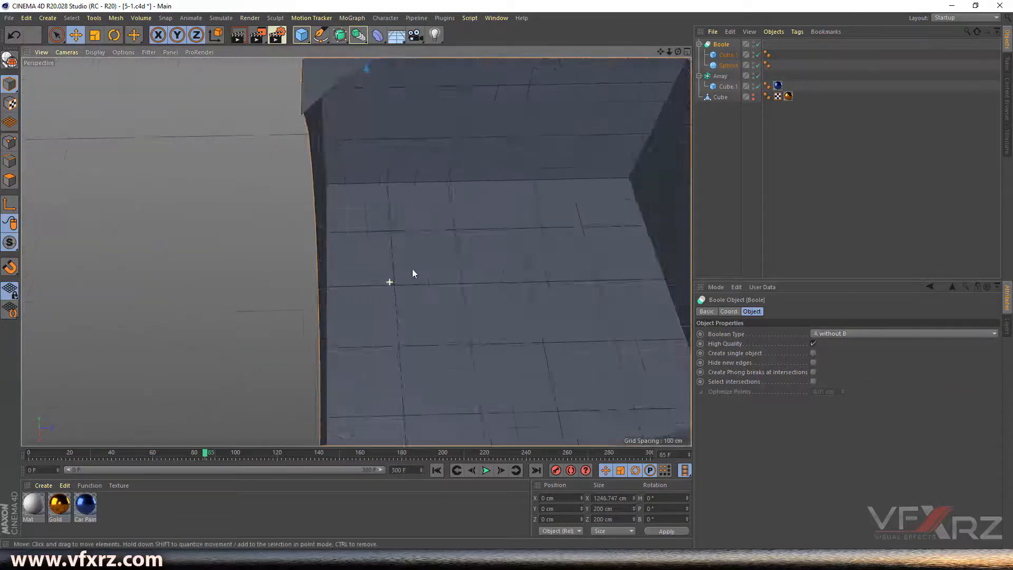
left_click_drag(678, 51, 356, 251)
left_click_drag(660, 52, 356, 251)
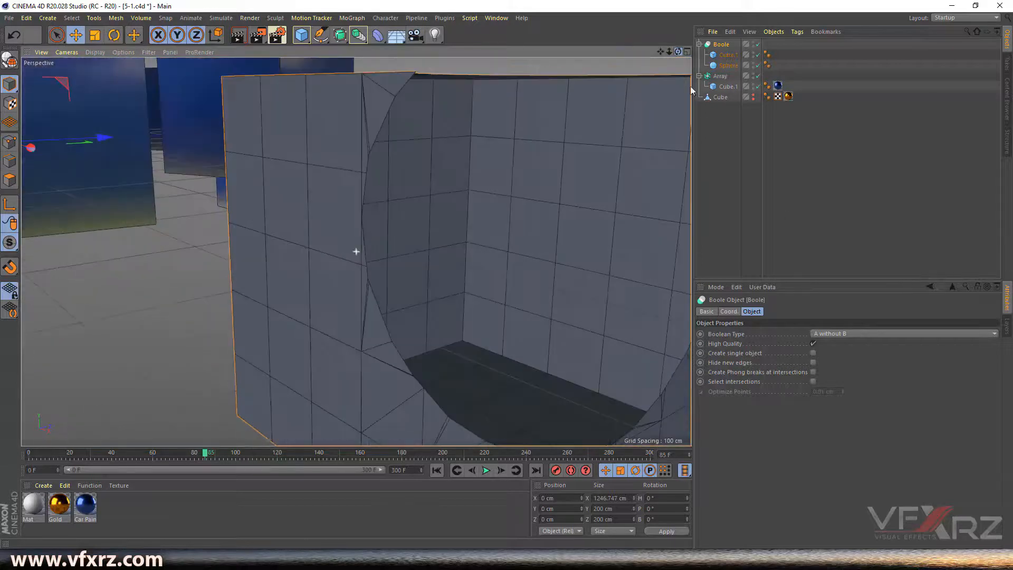
Return the Boolean Type to A subtract B, view the whole carved cube and deselect the Boole
left_click(832, 335)
left_click(832, 350)
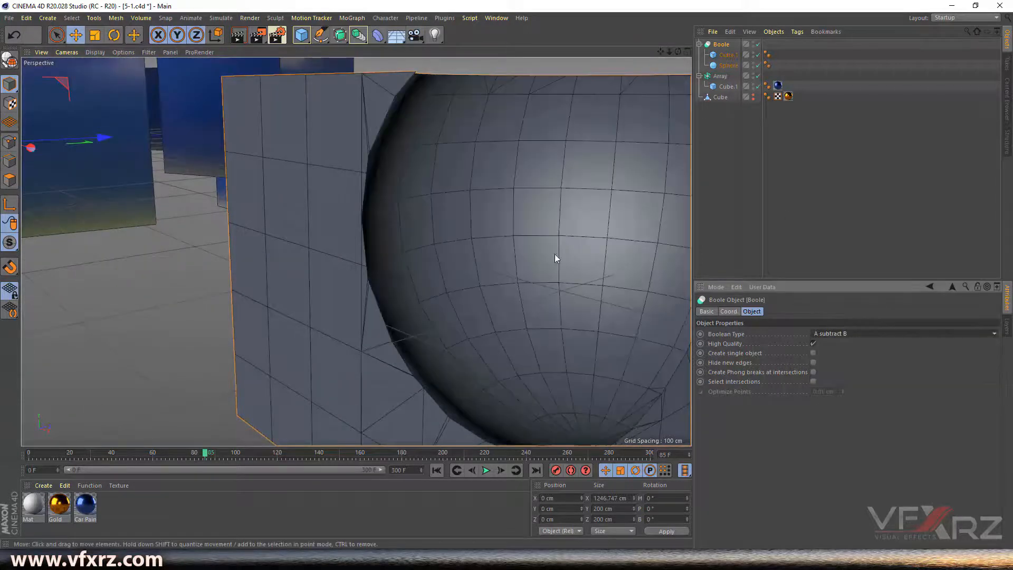
left_click_drag(678, 52, 356, 251)
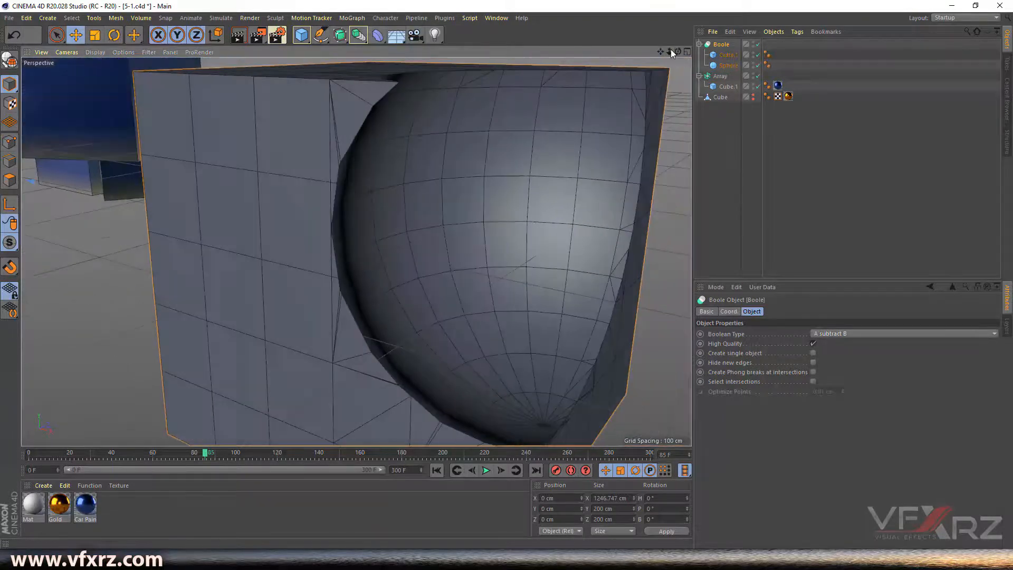
left_click_drag(670, 51, 356, 251)
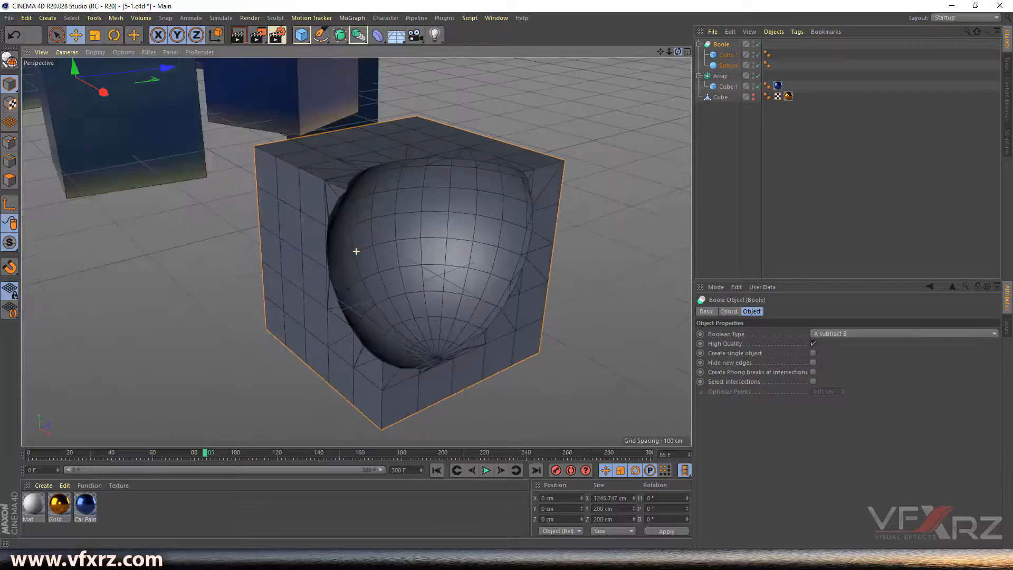
left_click(814, 236)
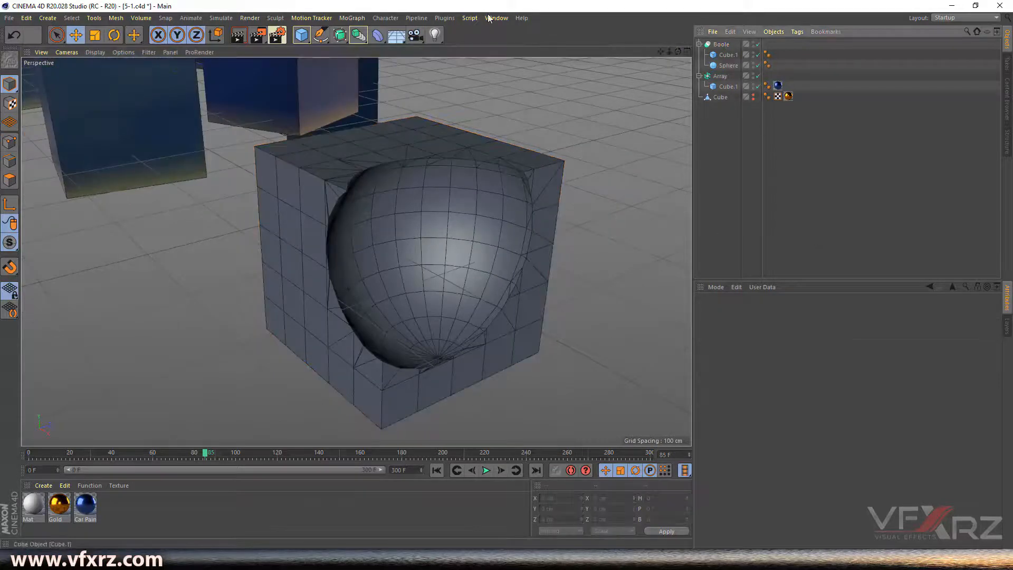
Delete the Boole object together with its cube and sphere
left_click(360, 36)
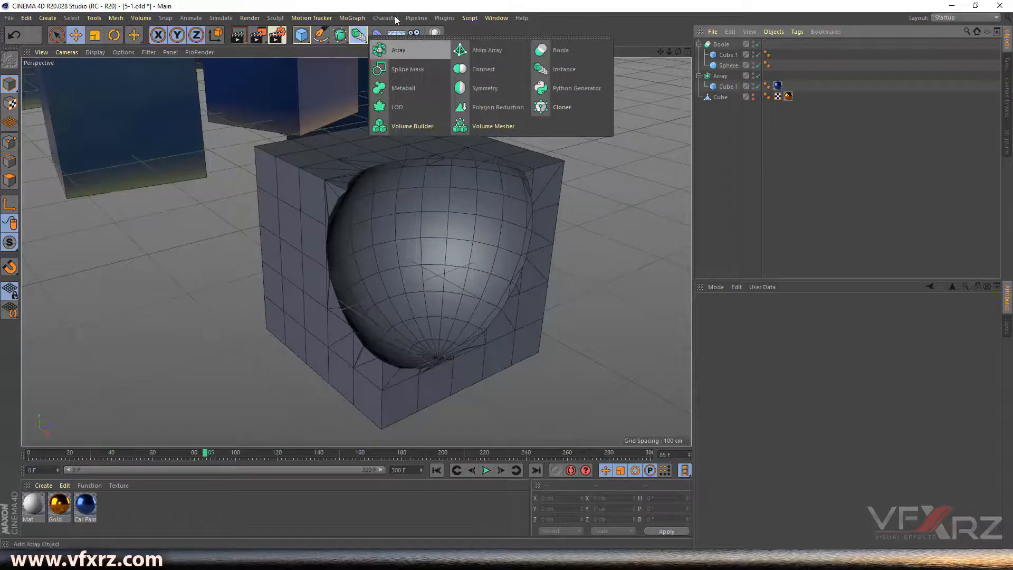
left_click(328, 39)
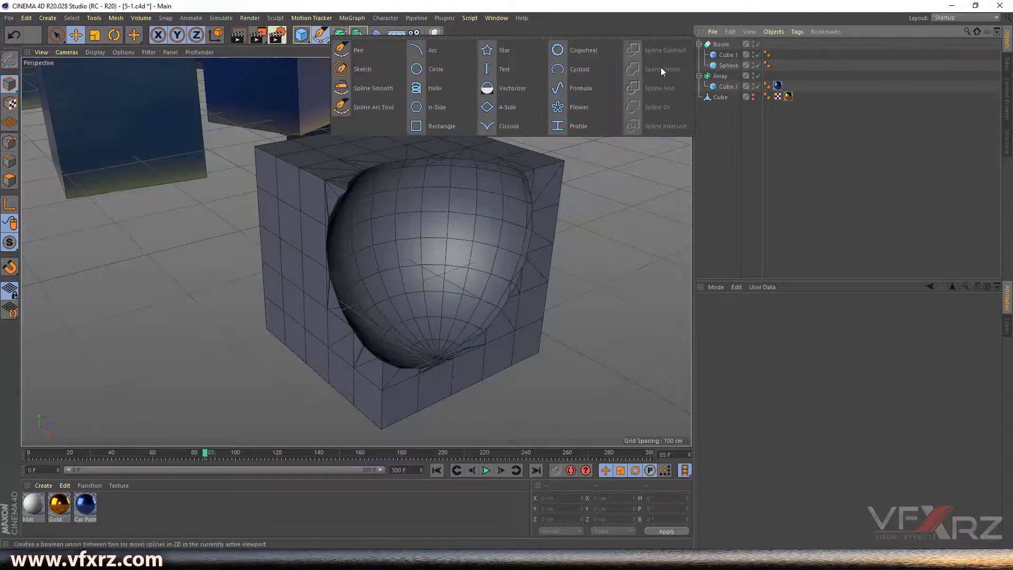
left_click(698, 45)
left_click(699, 54)
left_click(699, 45)
left_click(721, 44)
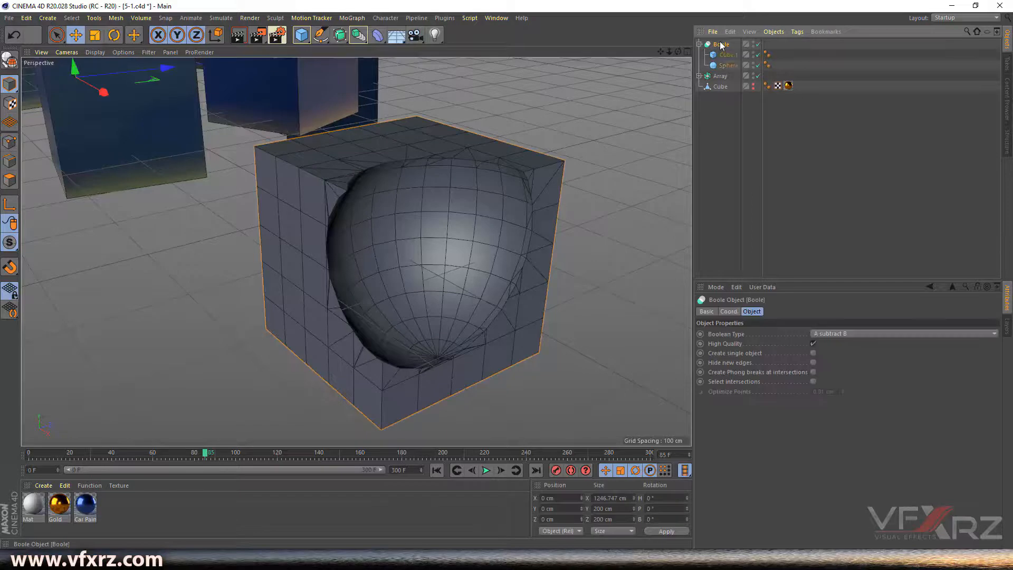
key("Delete")
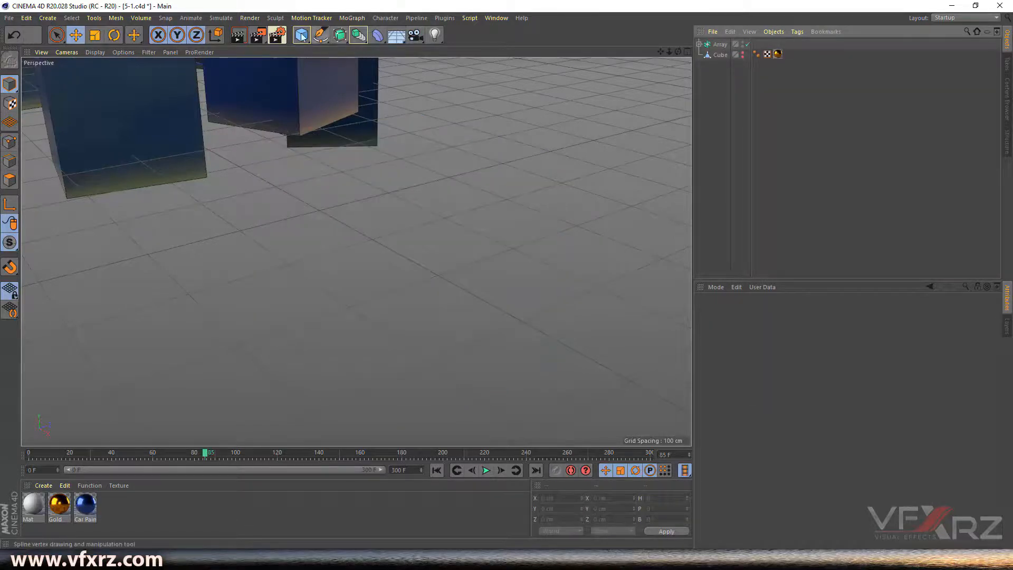
Add a Star spline and move it clear of the array to about X 1176 cm
left_click(321, 35)
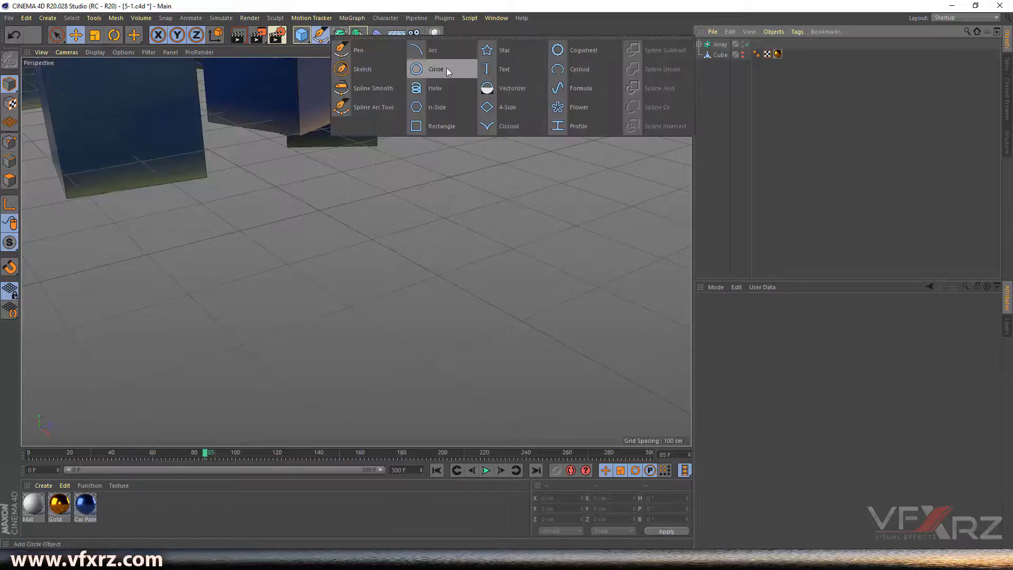
left_click(501, 51)
left_click_drag(271, 133, 530, 235)
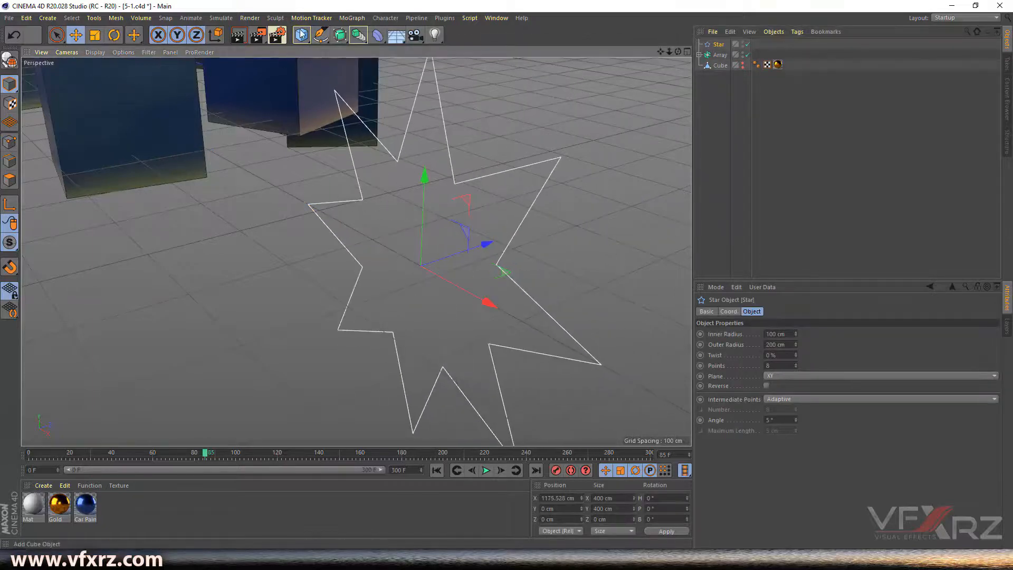
Add a Flower spline and move it to about X 1351 cm so that it overlaps the star
left_click(321, 35)
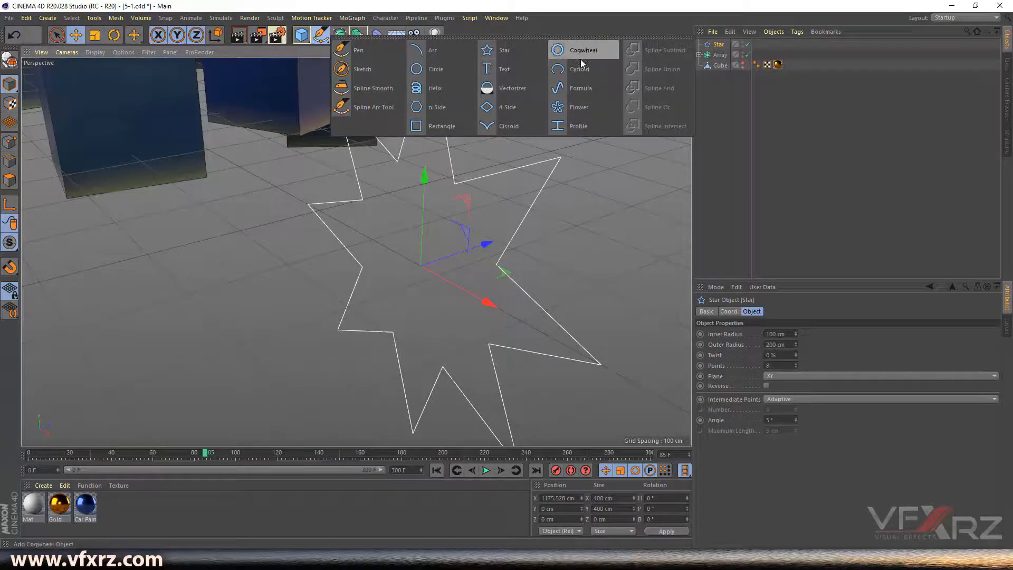
left_click(585, 108)
left_click_drag(110, 94, 659, 396)
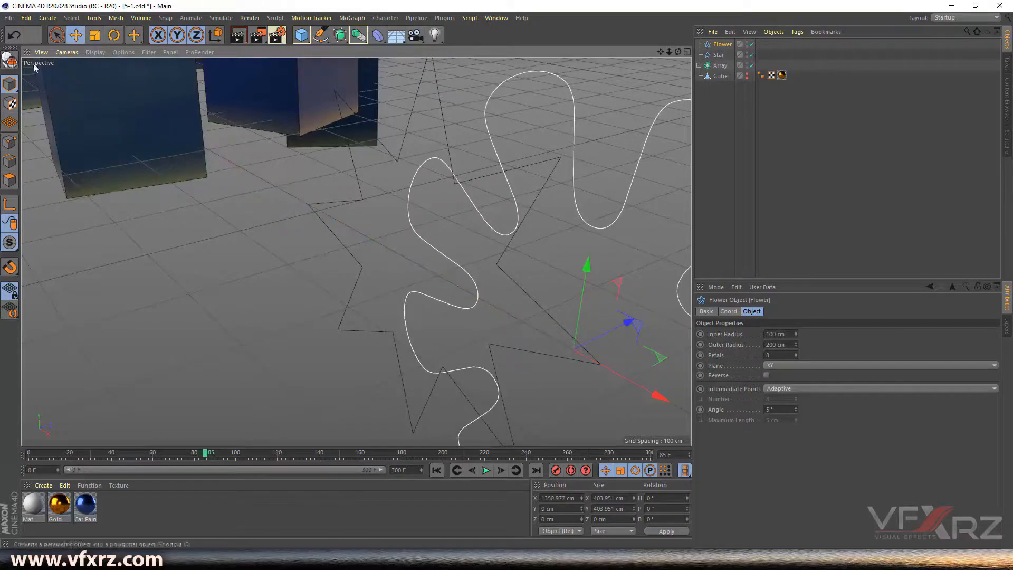
left_click_drag(679, 51, 378, 47)
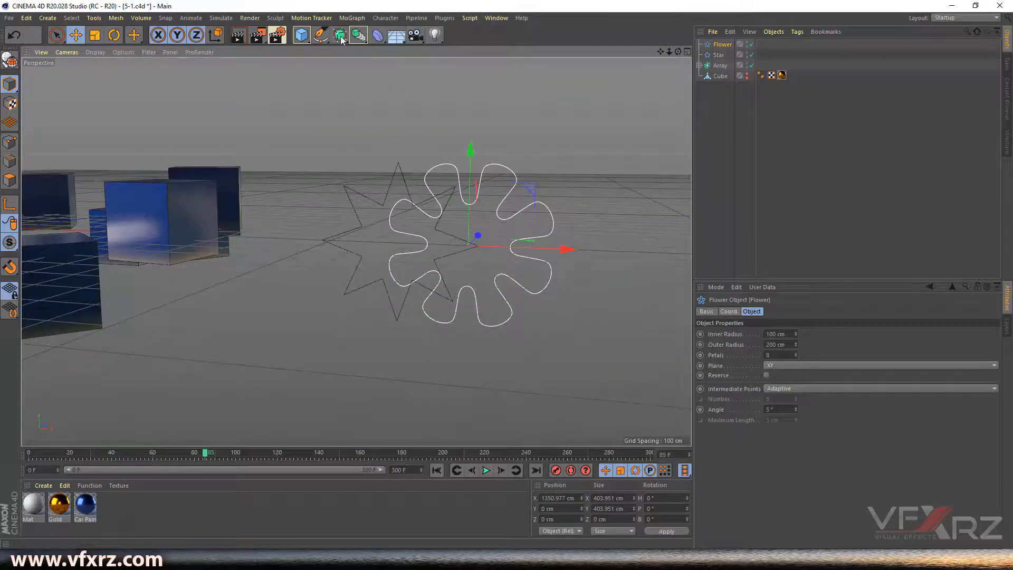
Add a Spline Mask, make the Flower and Star splines its children, and view the merged outline
left_click(358, 35)
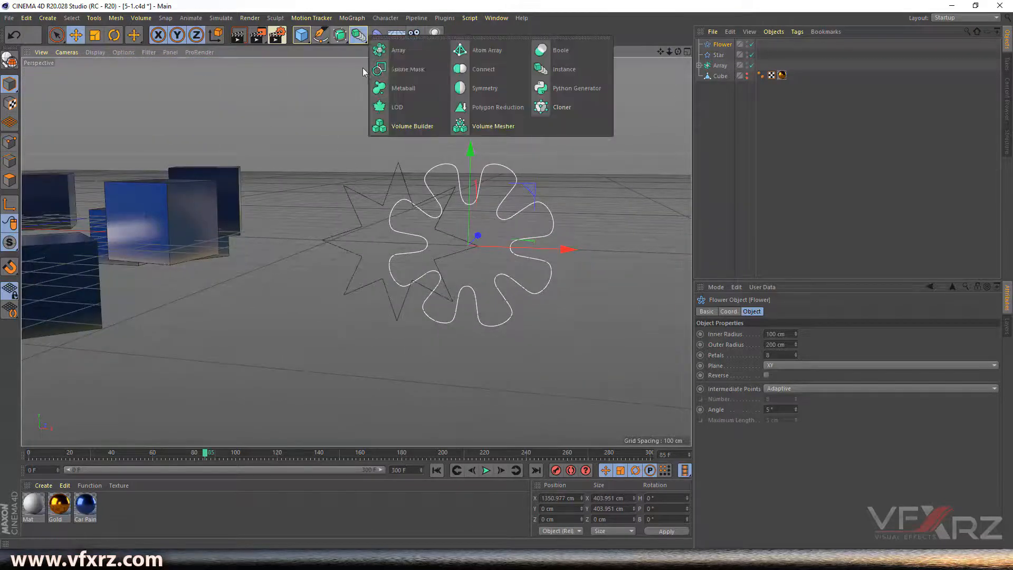
left_click(416, 69)
left_click(718, 55)
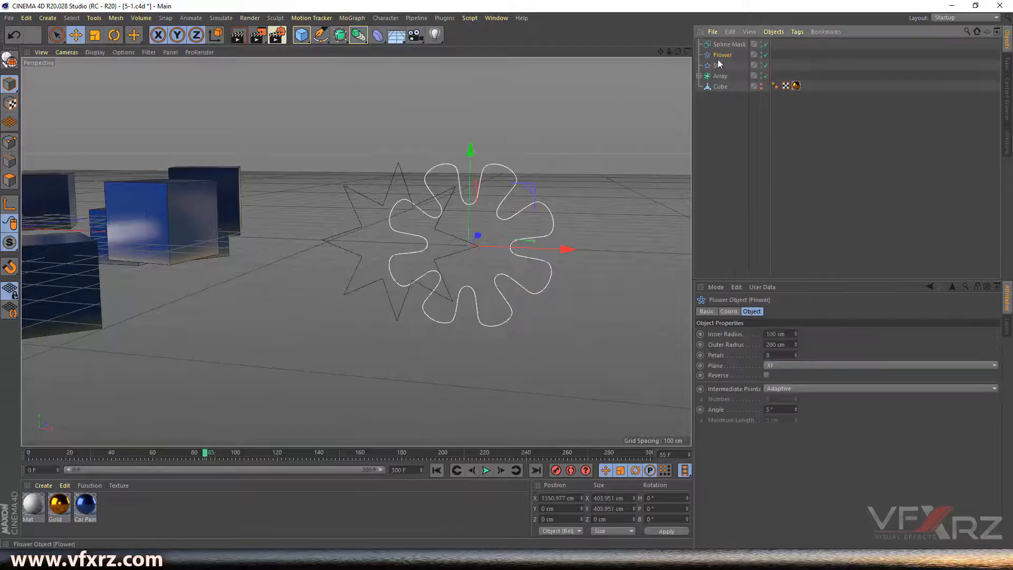
left_click(719, 65, "ctrl")
left_click_drag(731, 64, 730, 47)
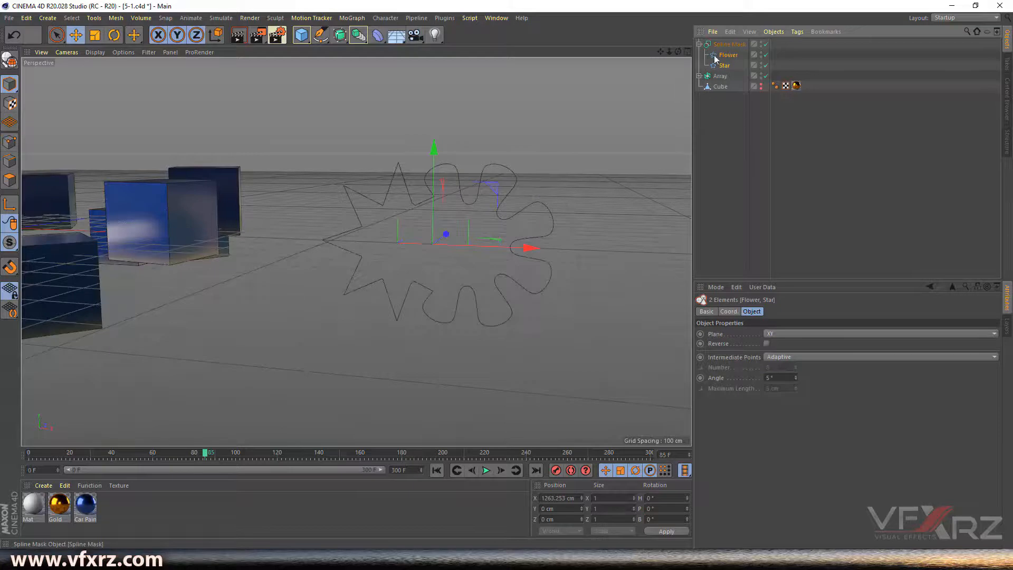
scroll(385, 251, "up", 5)
left_click(518, 232)
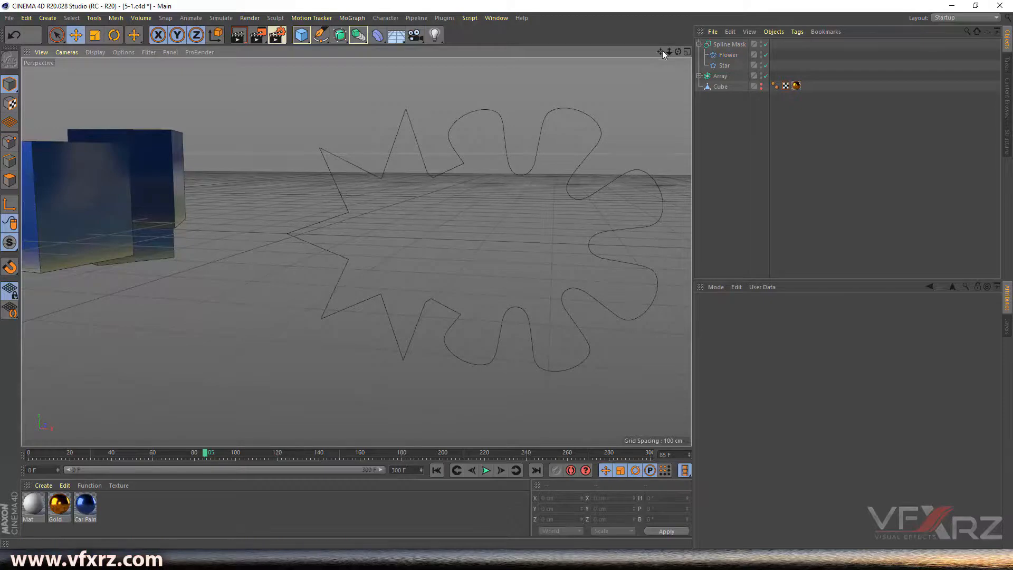
left_click_drag(678, 51, 708, 64)
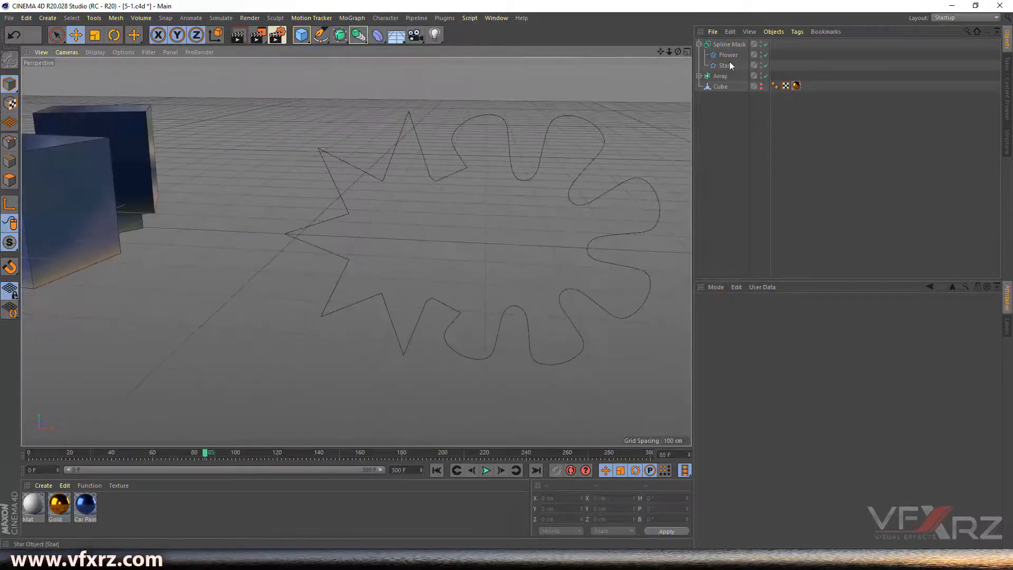
Set the Spline Mask's Mode to A subtract B
left_click(729, 45)
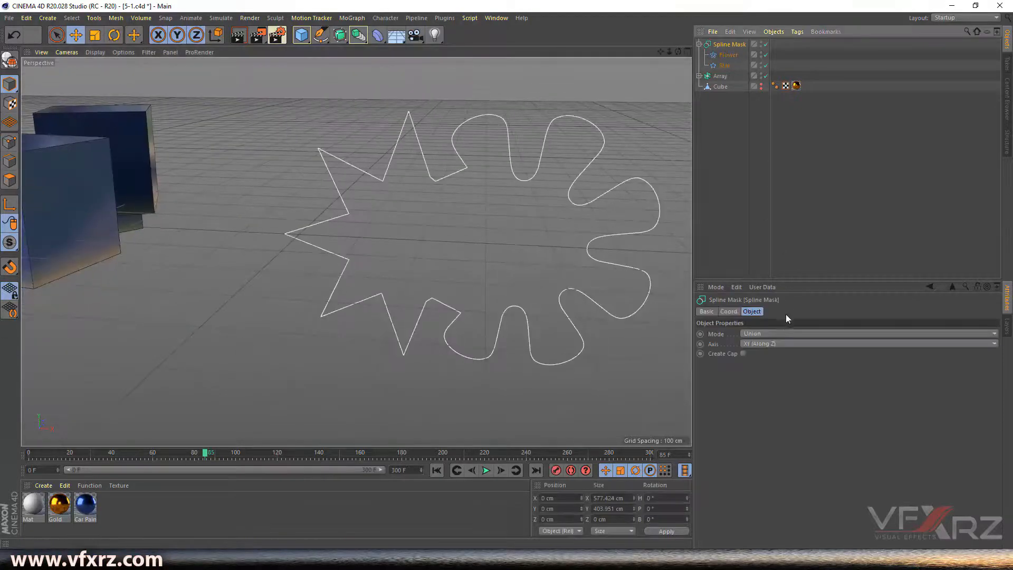
left_click(779, 335)
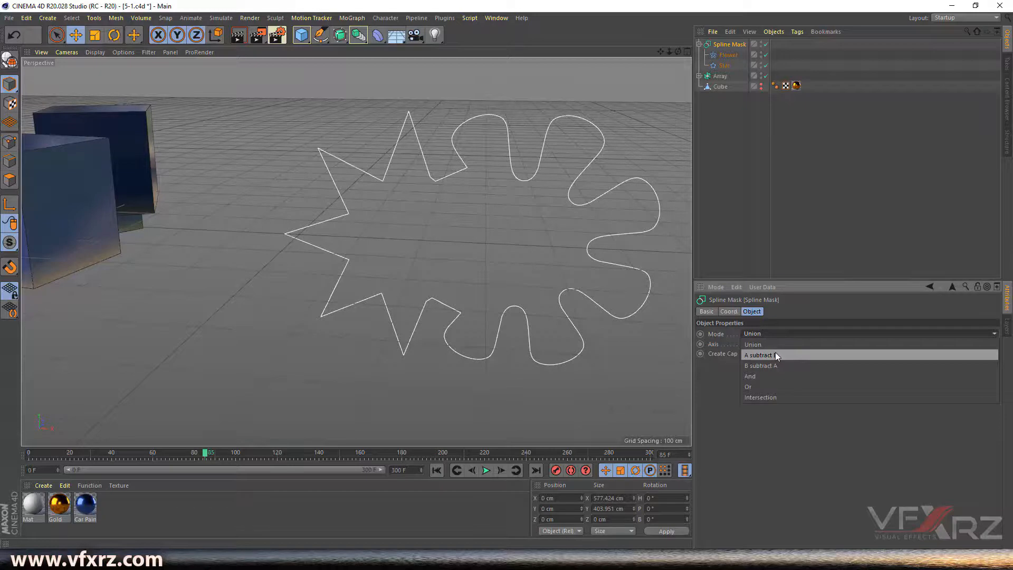
left_click(777, 355)
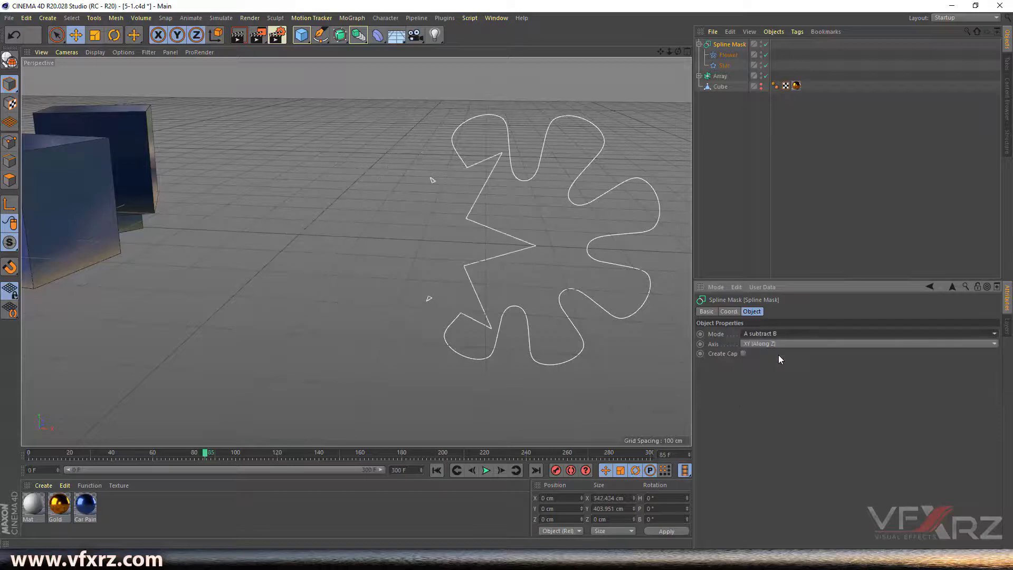
Try the Spline Mask modes B subtract A and And
left_click(764, 333)
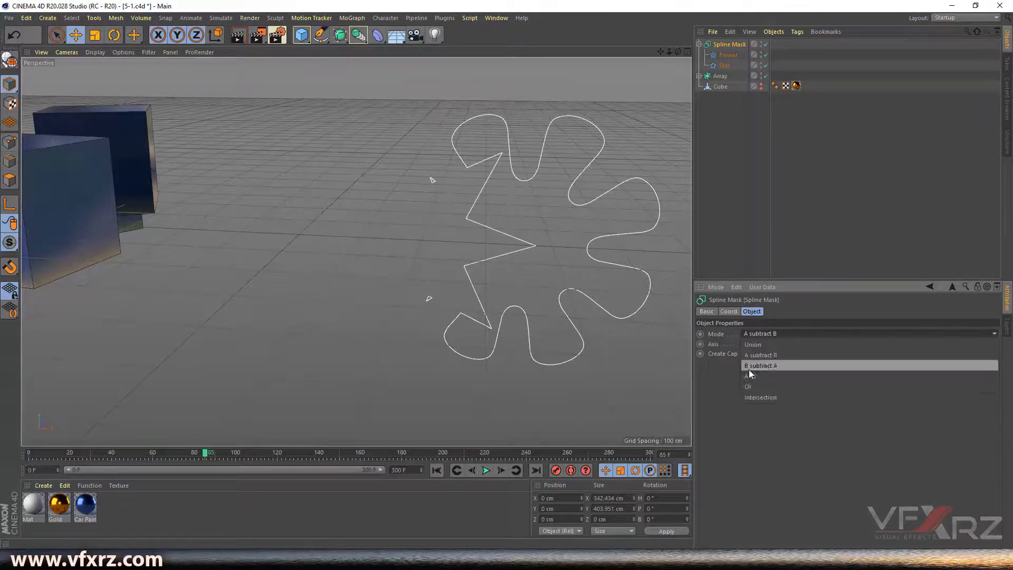
left_click(749, 370)
left_click(767, 334)
left_click(766, 372)
Try the Spline Mask modes Or and Intersection
left_click(785, 334)
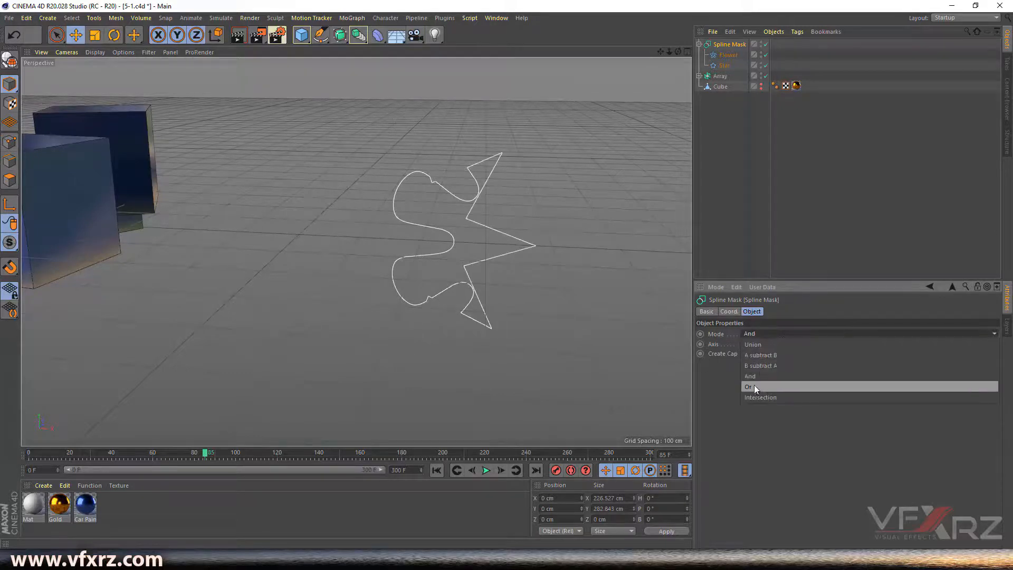
left_click(754, 383)
left_click(781, 333)
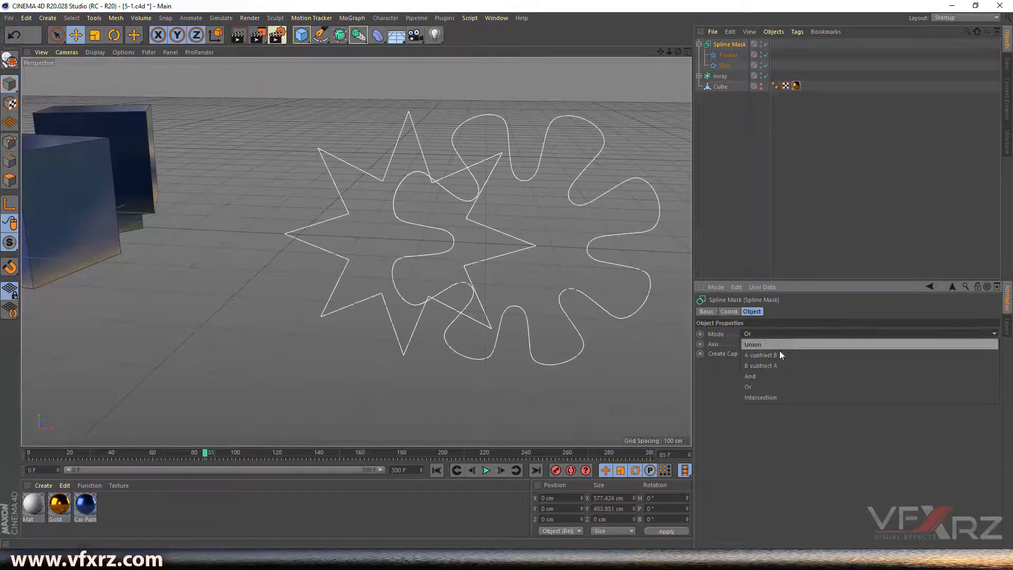
left_click(775, 395)
Return the Spline Mask's Mode to Union and collapse its hierarchy
left_click(757, 334)
left_click(757, 343)
left_click_drag(679, 56, 687, 57)
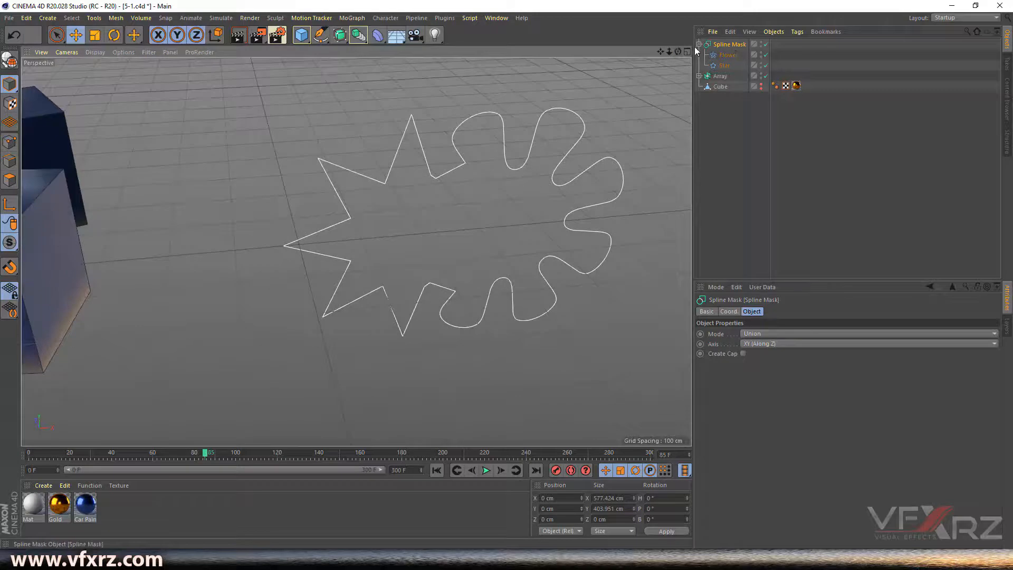
left_click(698, 44)
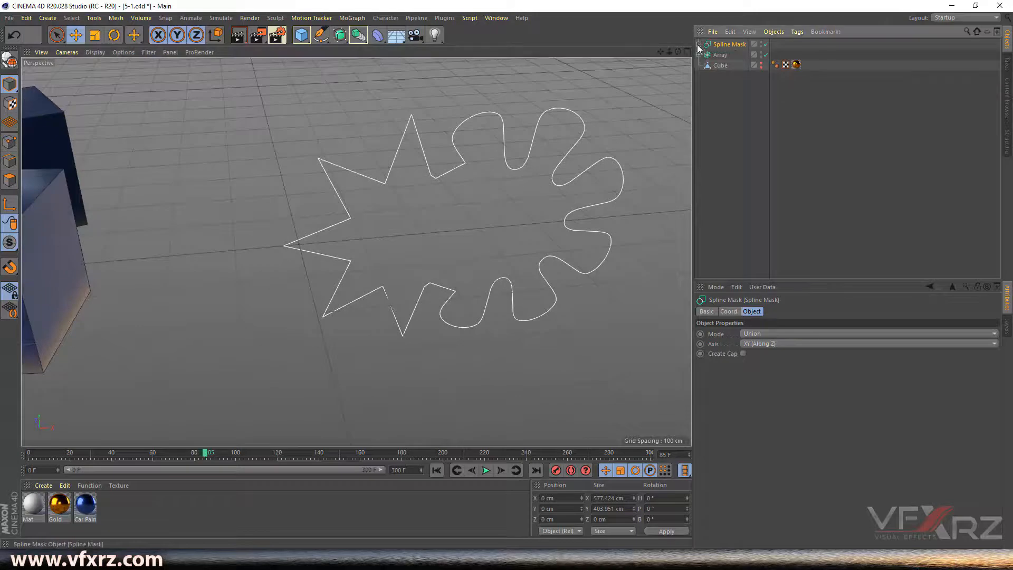
Add a Metaball object and delete the Spline Mask with its splines
left_click(319, 35)
left_click(363, 40)
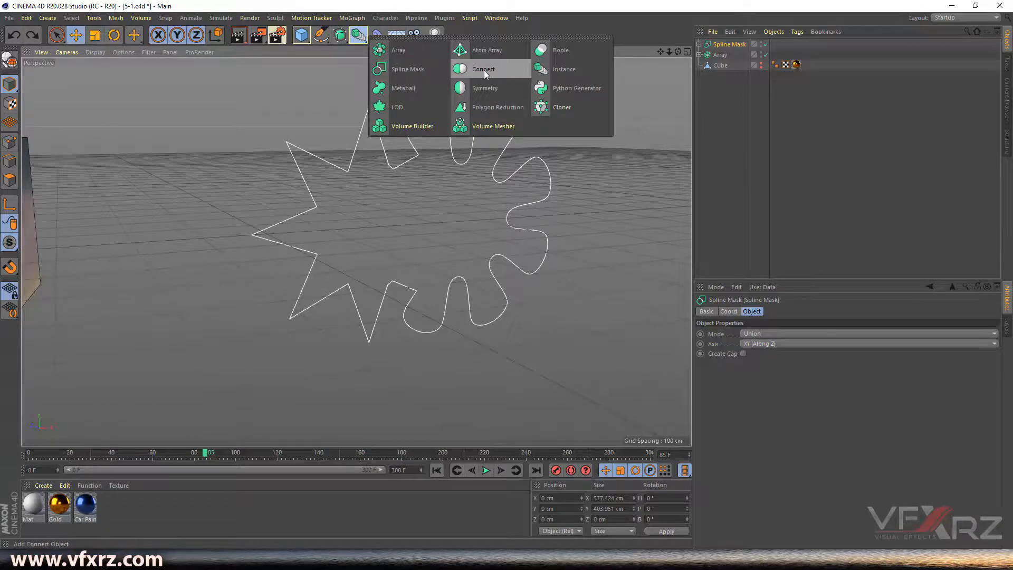
left_click(418, 88)
left_click(728, 54)
key("Delete")
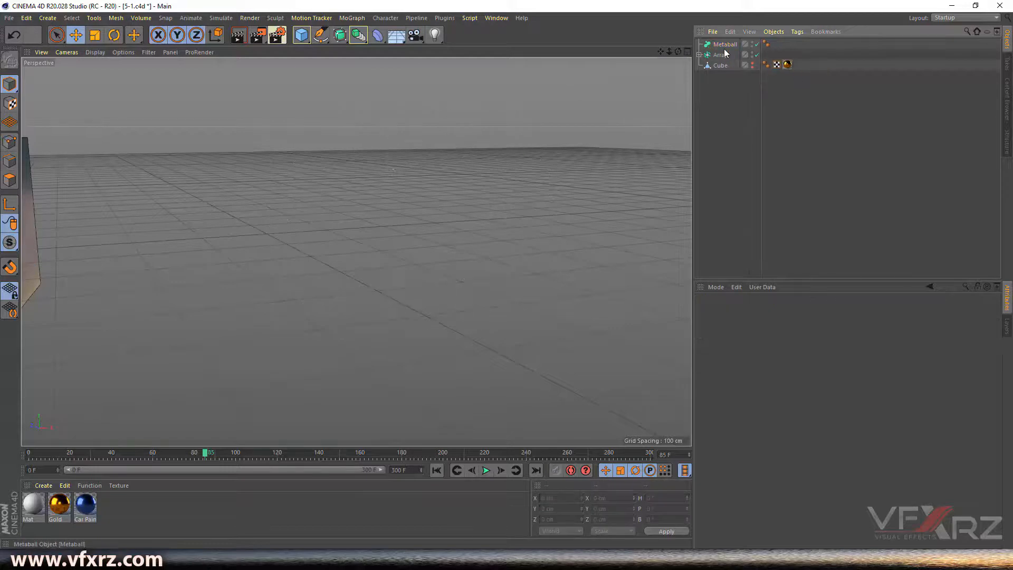
Move the Metaball along X to about 1271 cm, away from the array
left_click(724, 46)
left_click_drag(668, 51, 646, 53)
left_click_drag(127, 246, 472, 257)
scroll(376, 242, "up", 3)
Add a cube as a child of the Metaball and move it along X to a relative position of about 799 cm
left_click(301, 37)
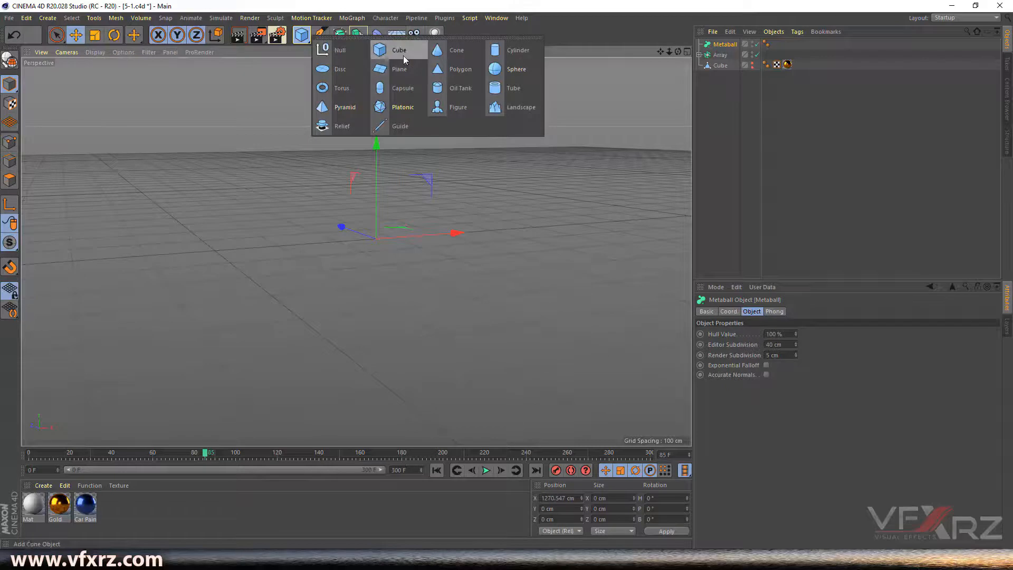
left_click(411, 51)
left_click_drag(724, 45, 161, 239)
left_click_drag(177, 266, 560, 213)
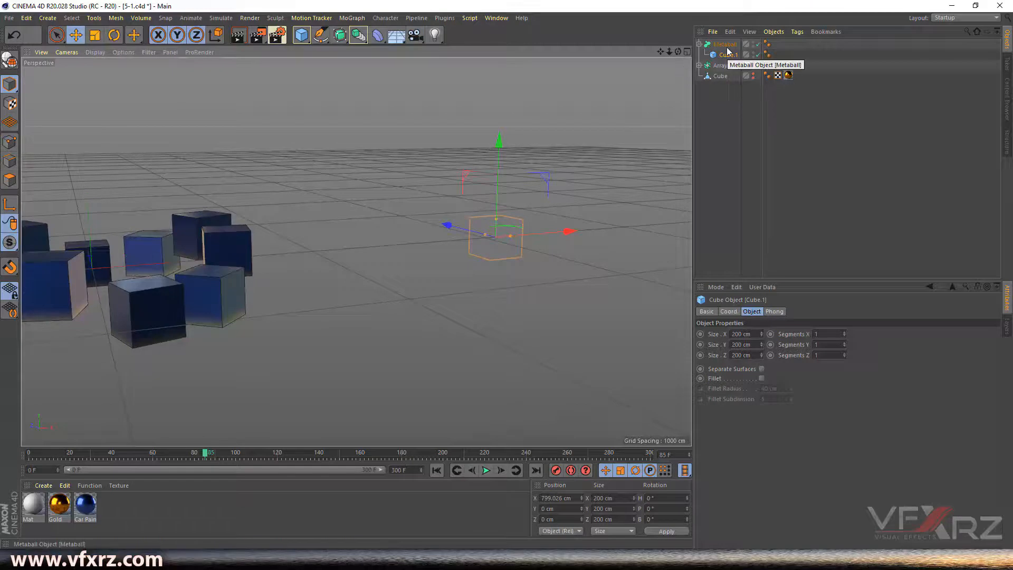
Set the child cube's X, Y and Z segments to 10 each
scroll(546, 191, "up", 5)
scroll(547, 191, "up", 1)
left_click_drag(678, 52, 646, 45)
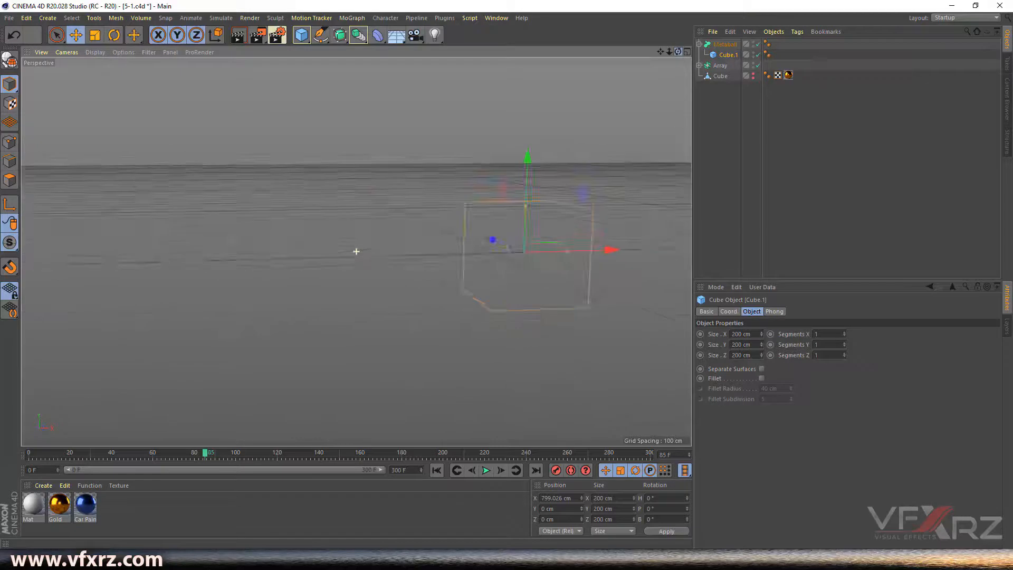
left_click_drag(514, 213, 549, 234, "alt")
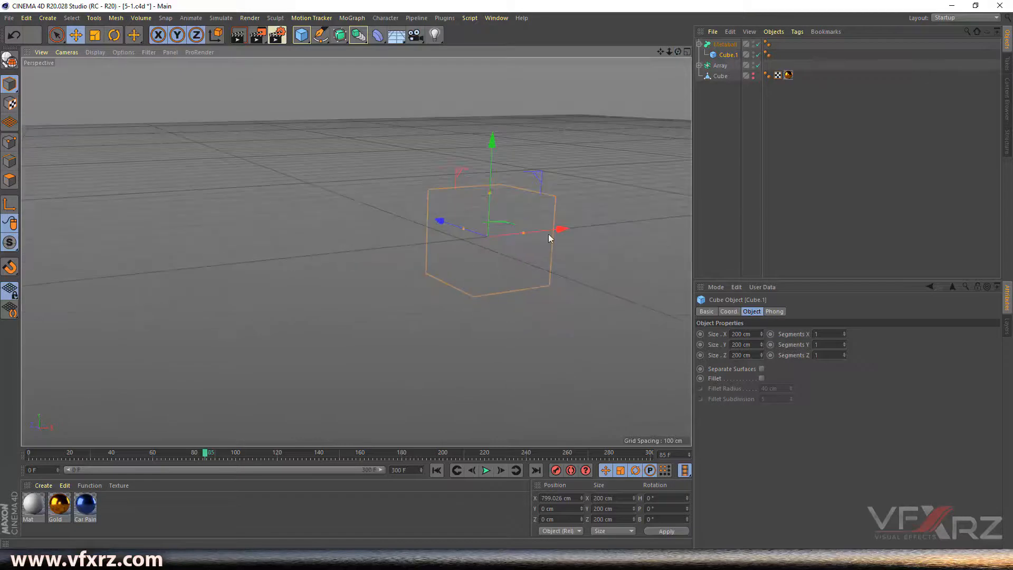
left_click(826, 345)
type("0")
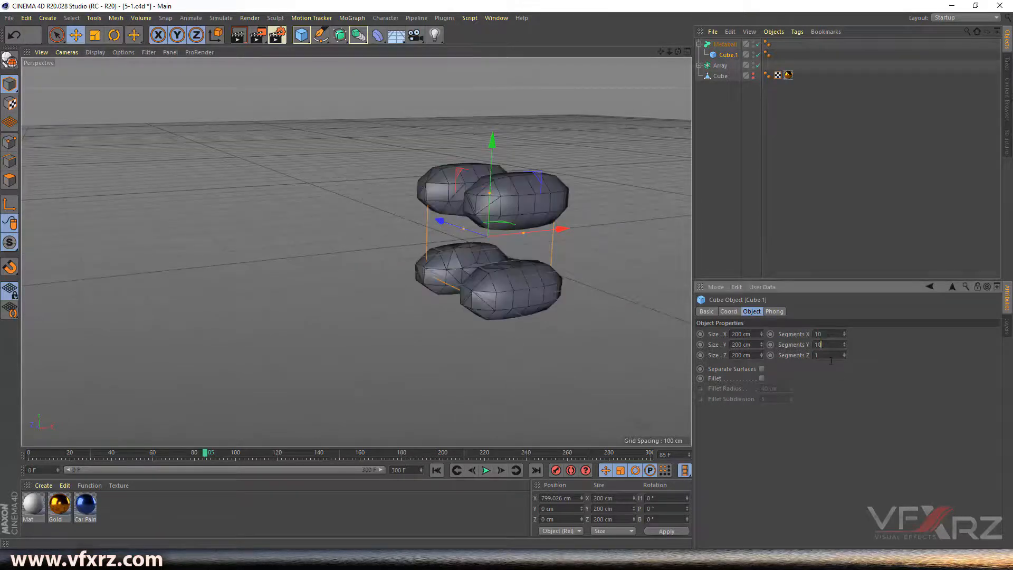
left_click(833, 355)
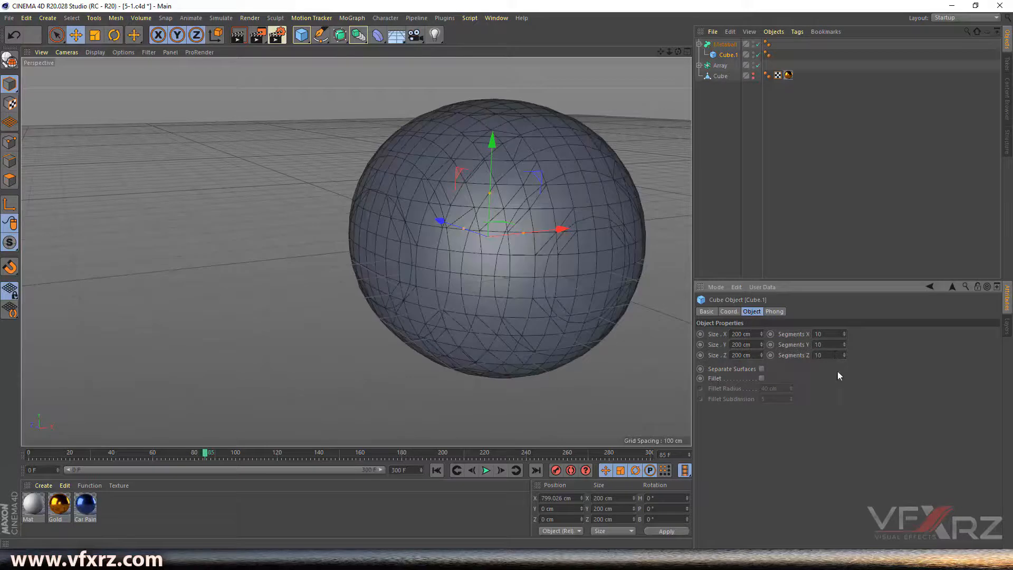
type("0")
key("Return")
Raise the Metaball's Hull Value to 505 %, and try an Editor Subdivision of 0.001 cm before undoing that change
left_click(724, 44)
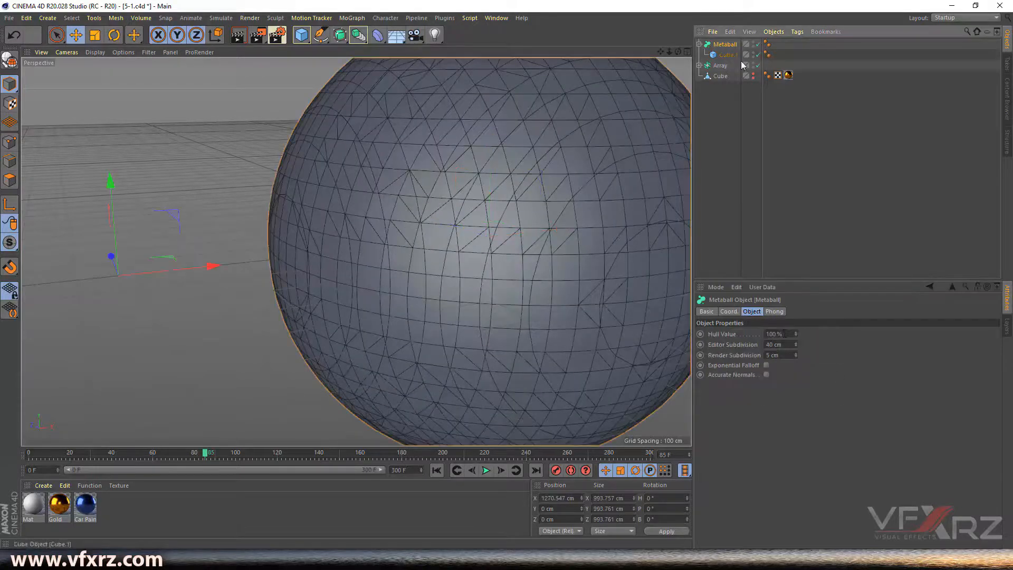
left_click_drag(796, 334, 875, 334)
left_click_drag(796, 345, 744, 345)
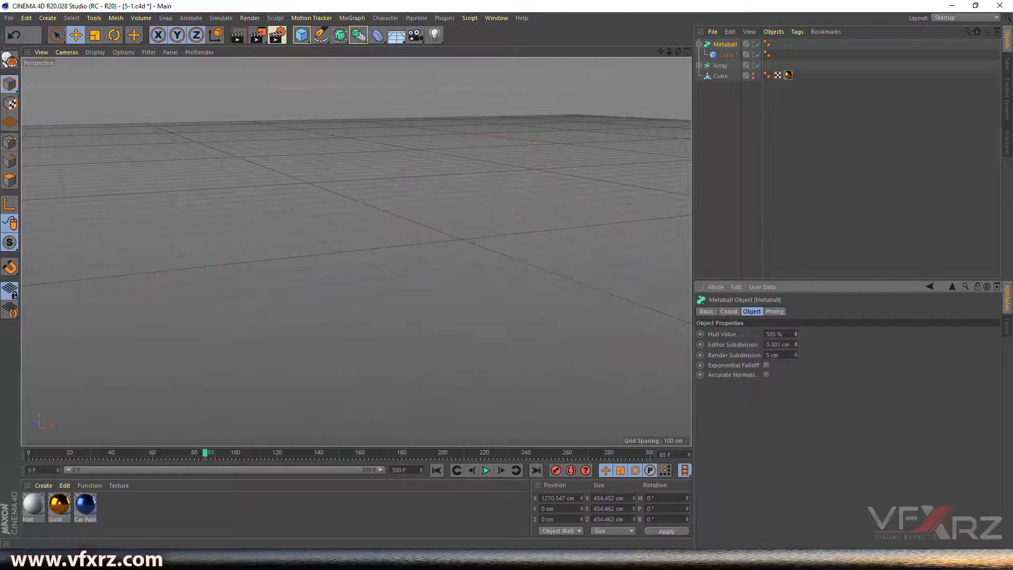
key("ctrl+z")
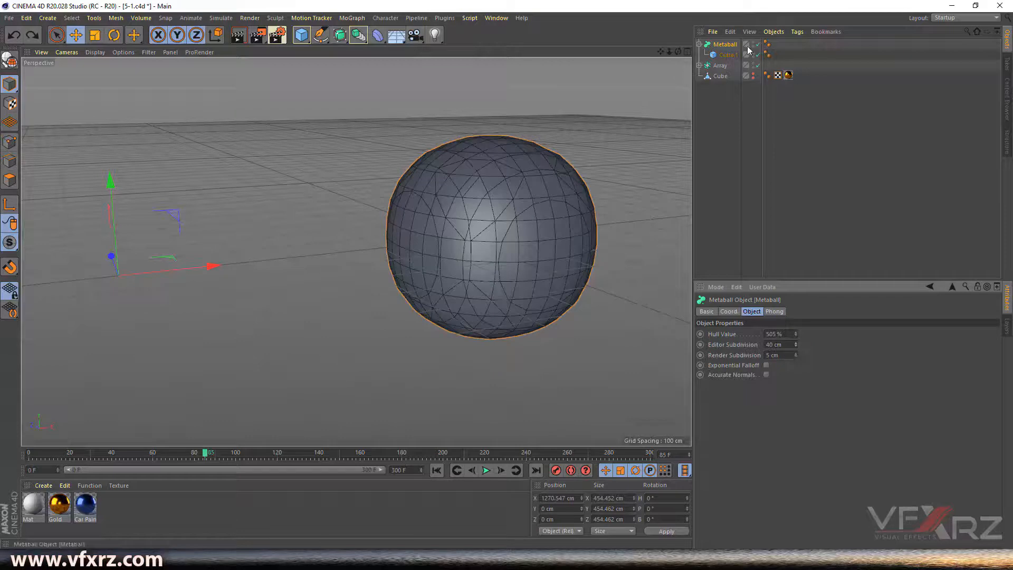
Set the Metaball's child cube to a size of 100 cm in X, Y and Z
left_click(713, 55)
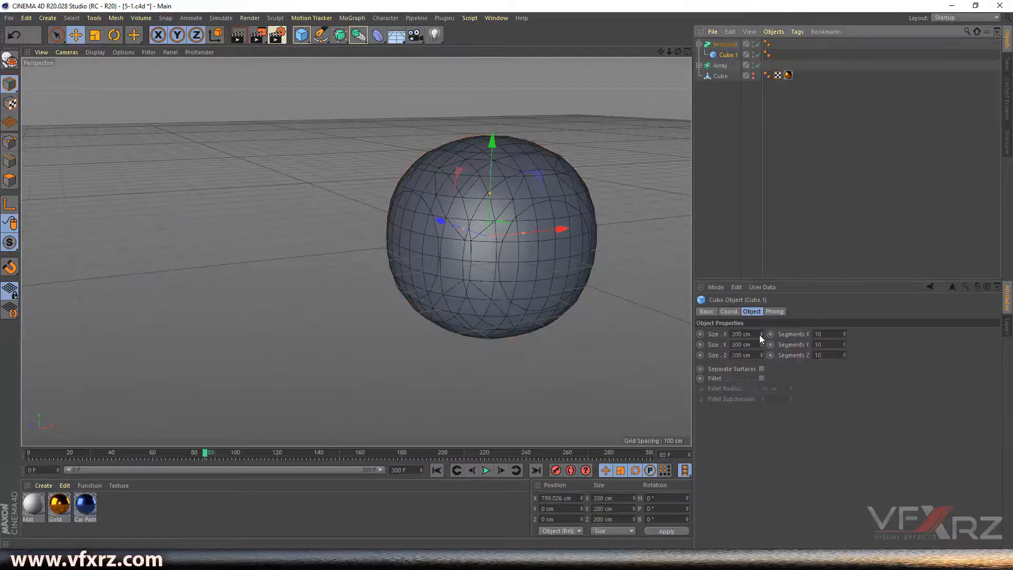
double_click(738, 334)
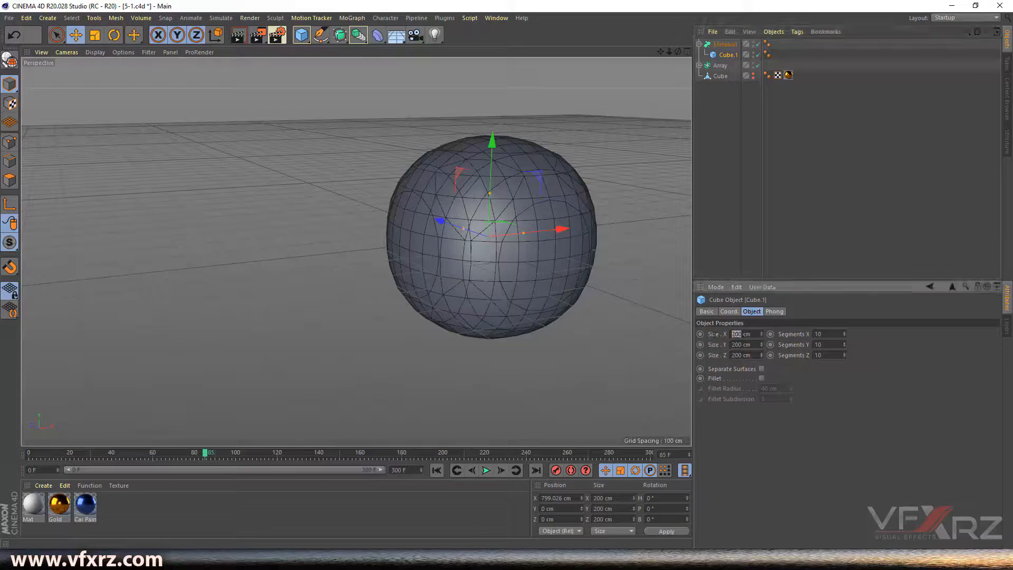
type("1")
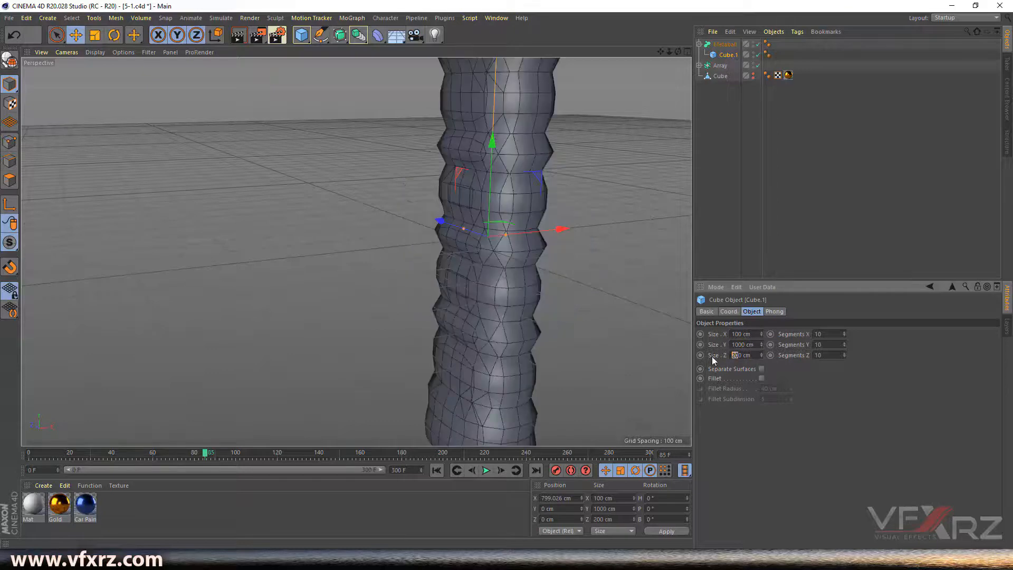
type("10")
key("Return")
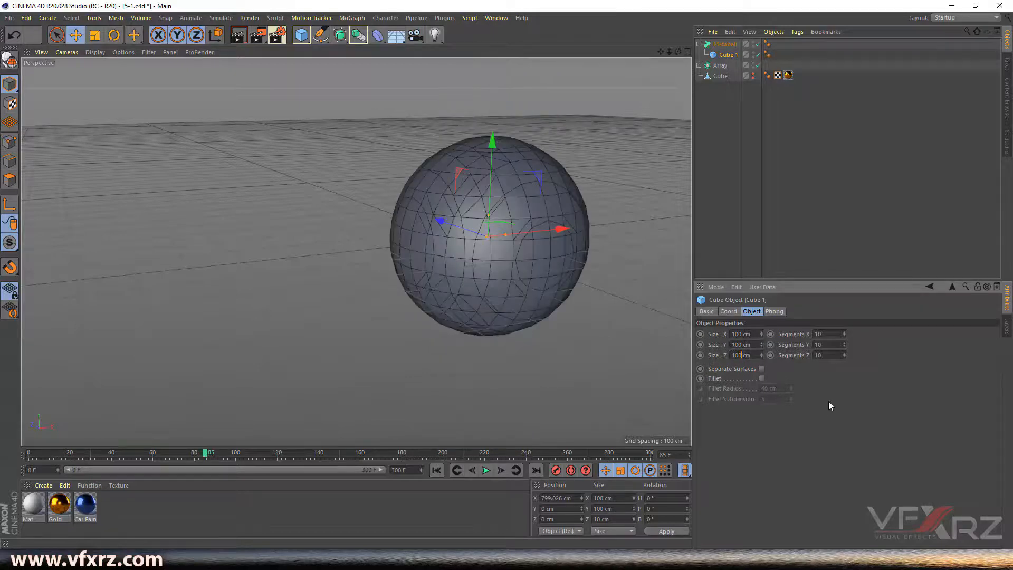
left_click_drag(678, 53, 652, 57)
left_click_drag(310, 40, 514, 75)
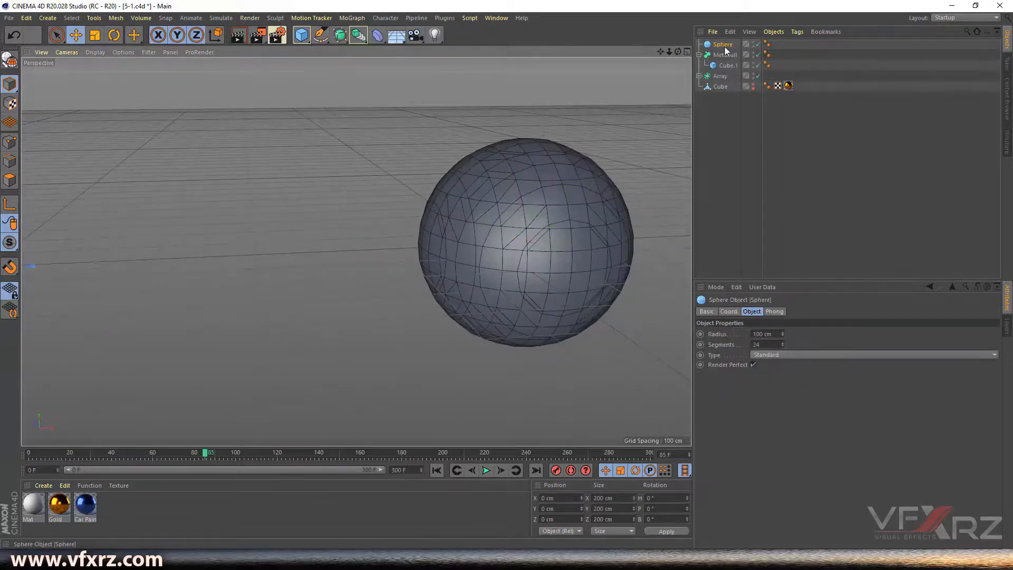
scroll(366, 251, "down", 8)
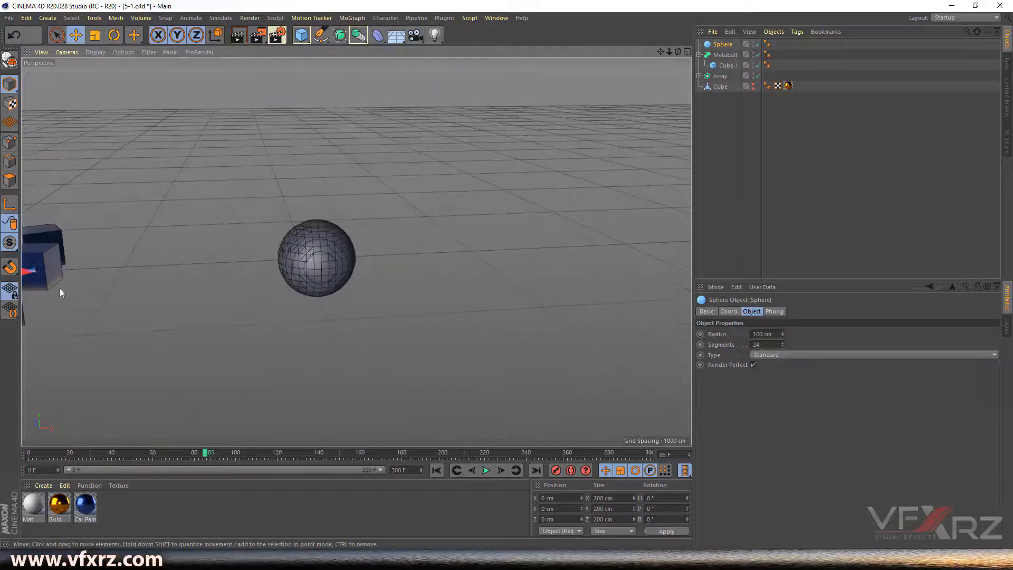
key("s")
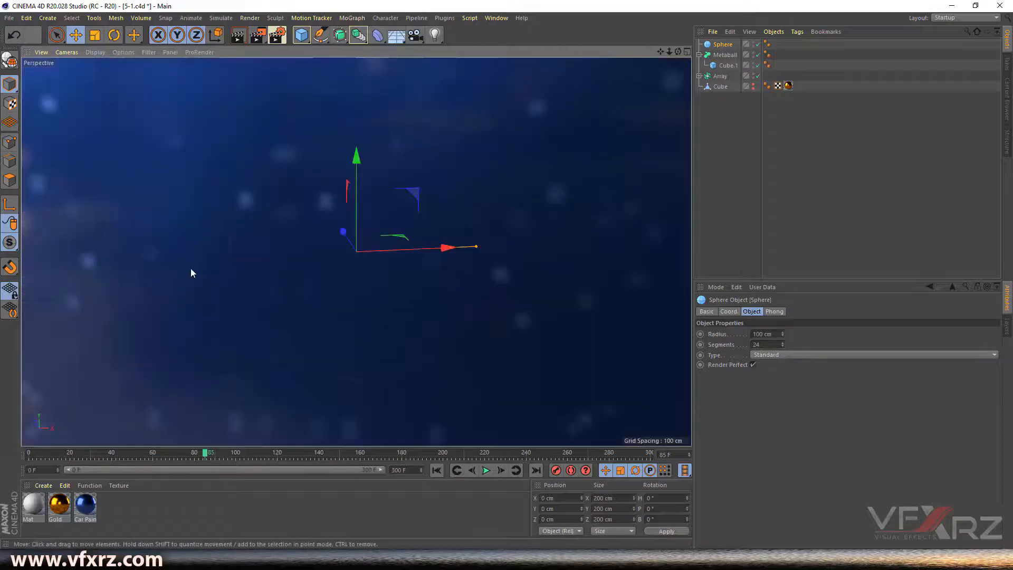
key("ctrl+z")
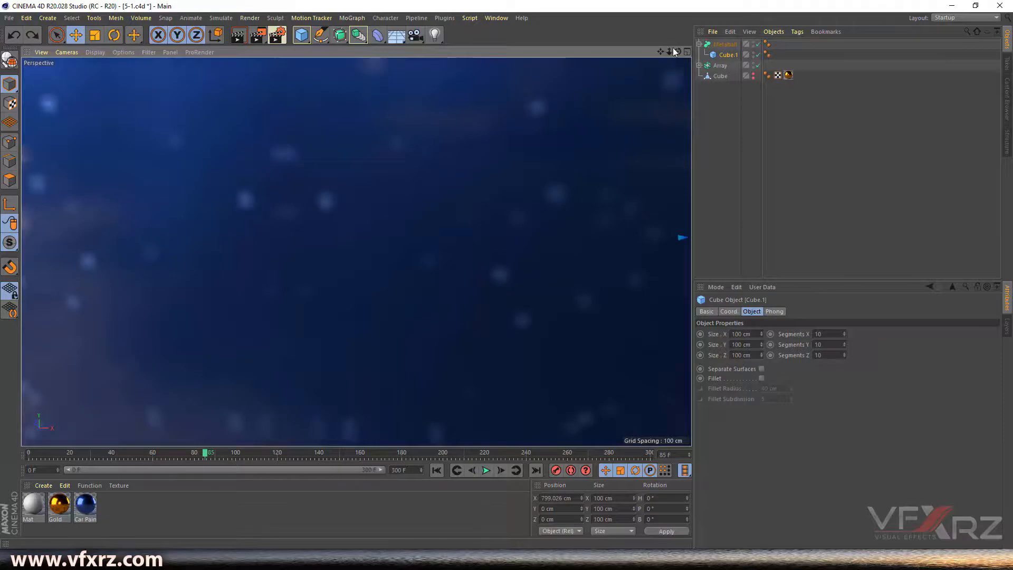
Add a sphere and move it along X to about 1783 cm, beside the Metaball
scroll(356, 252, "down", 10)
left_click_drag(669, 52, 522, 48)
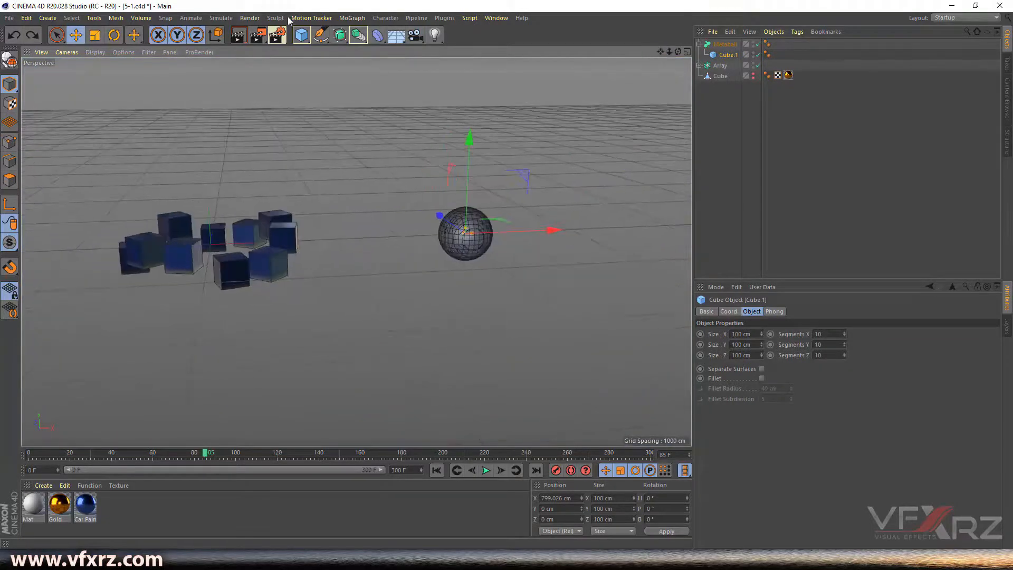
left_click_drag(301, 35, 514, 69)
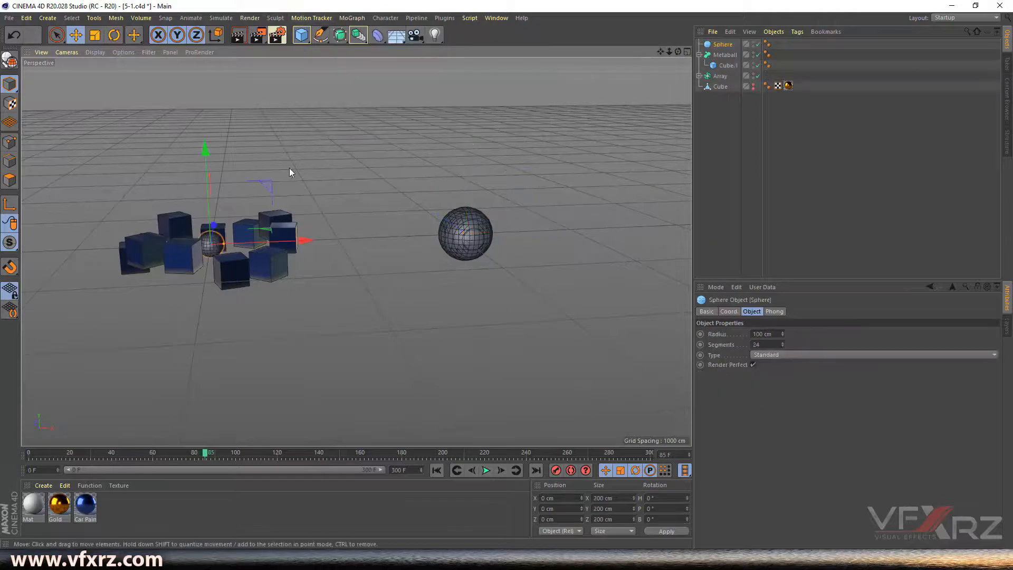
left_click_drag(305, 240, 523, 230)
scroll(454, 218, "up", 8)
scroll(405, 268, "up", 5)
scroll(405, 268, "up", 2)
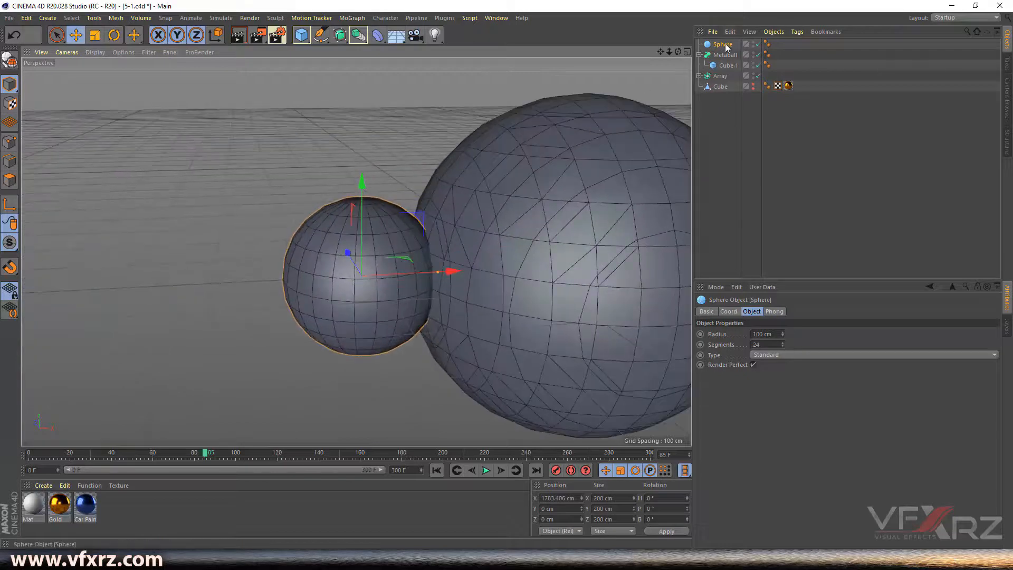
Make the sphere a child of the Metaball and move it along X to a relative position of about 477 cm
left_click_drag(724, 58, 726, 52)
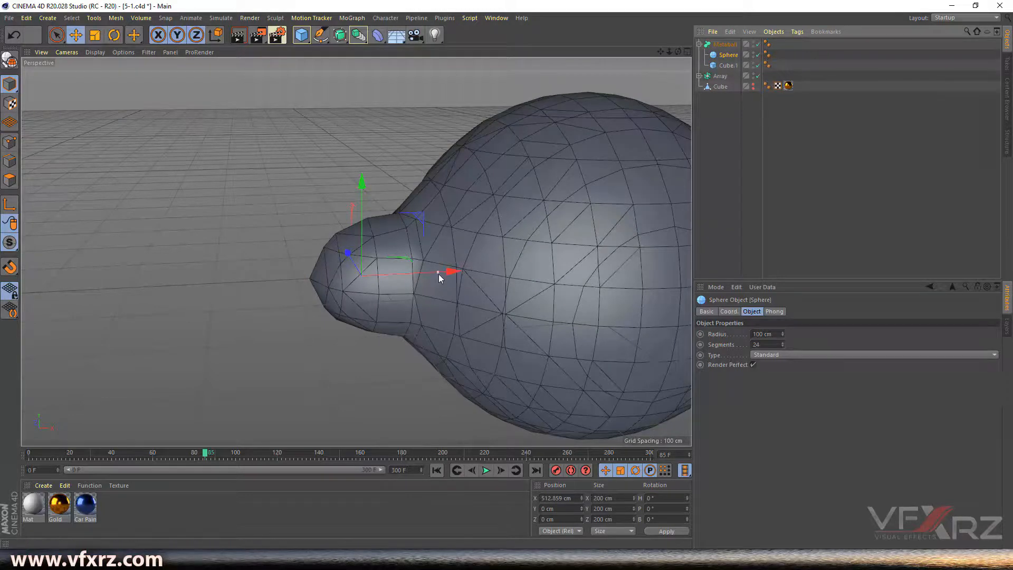
left_click_drag(455, 271, 446, 248)
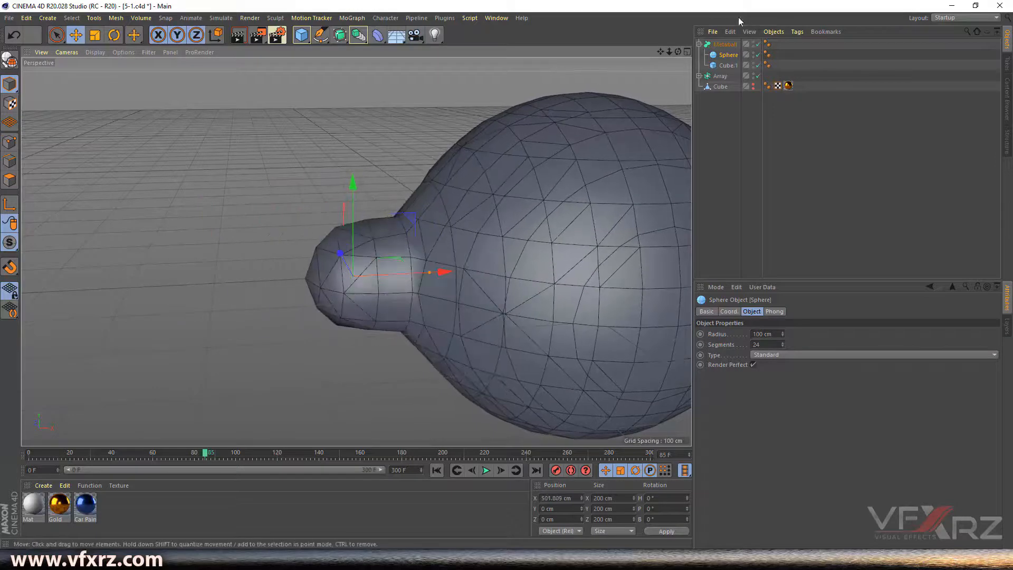
left_click_drag(678, 52, 641, 53)
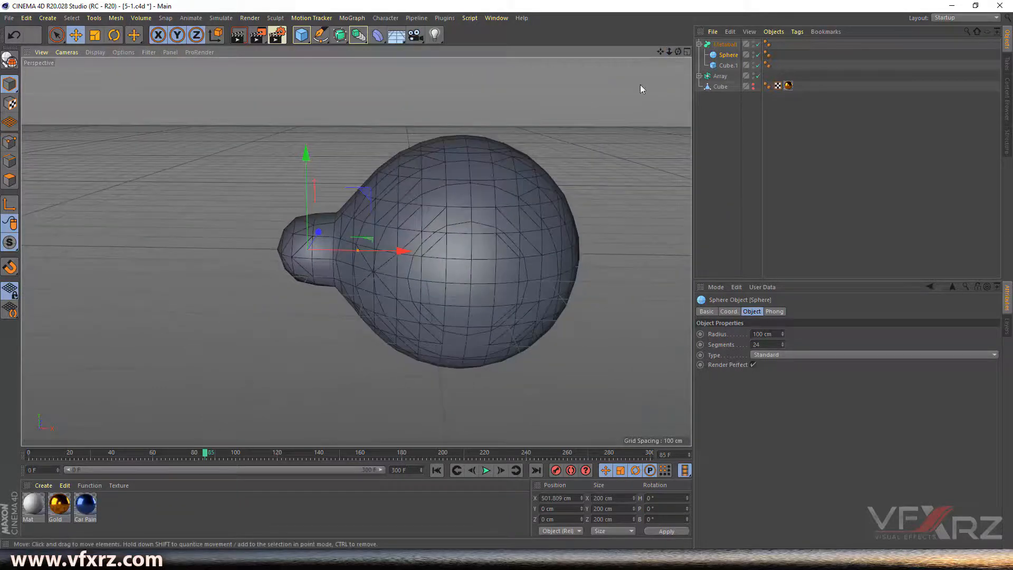
mouse_move(400, 252)
left_mouse_down()
mouse_move(374, 252)
mouse_move(391, 249)
left_mouse_up()
Set the Metaball's Editor Subdivision to 7 cm and reselect the child sphere
left_click(723, 46)
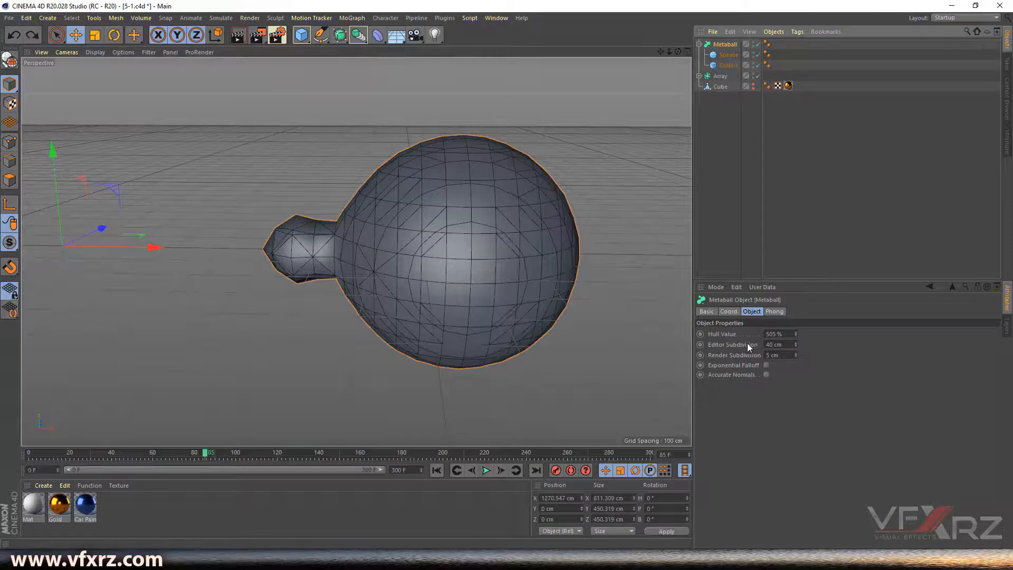
left_click_drag(795, 345, 795, 388)
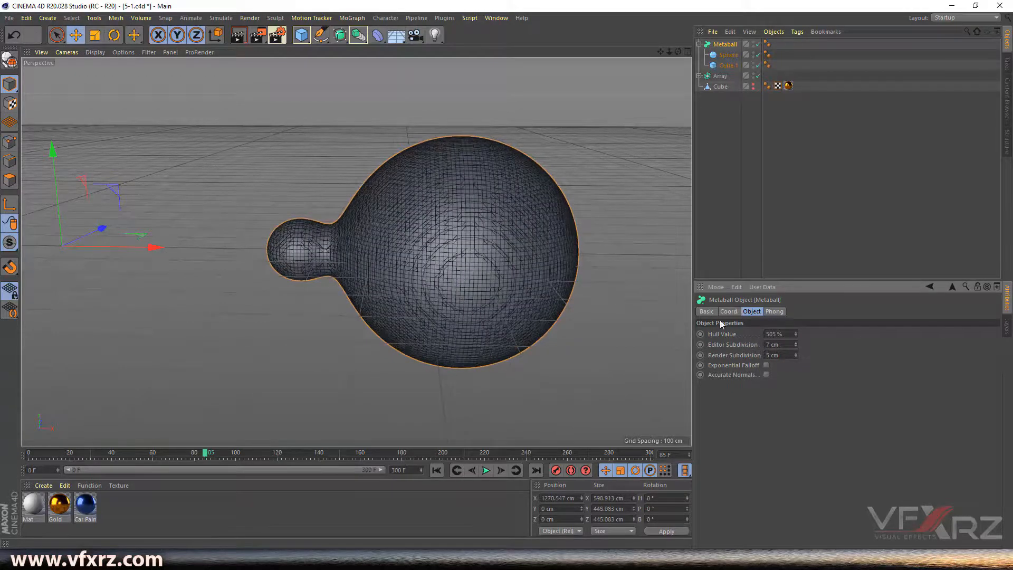
left_click(731, 155)
left_click(728, 55)
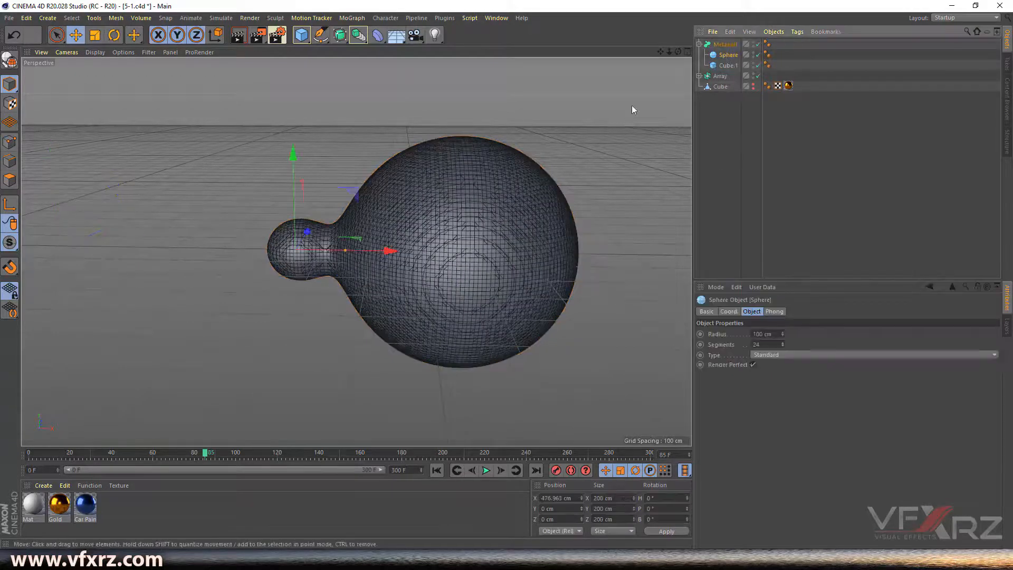
Apply the blue Car Paint material to the Metaball and switch the viewport to shaded display without lines
mouse_move(86, 504)
left_mouse_down()
mouse_move(732, 119)
mouse_move(737, 47)
mouse_move(730, 51)
left_mouse_up()
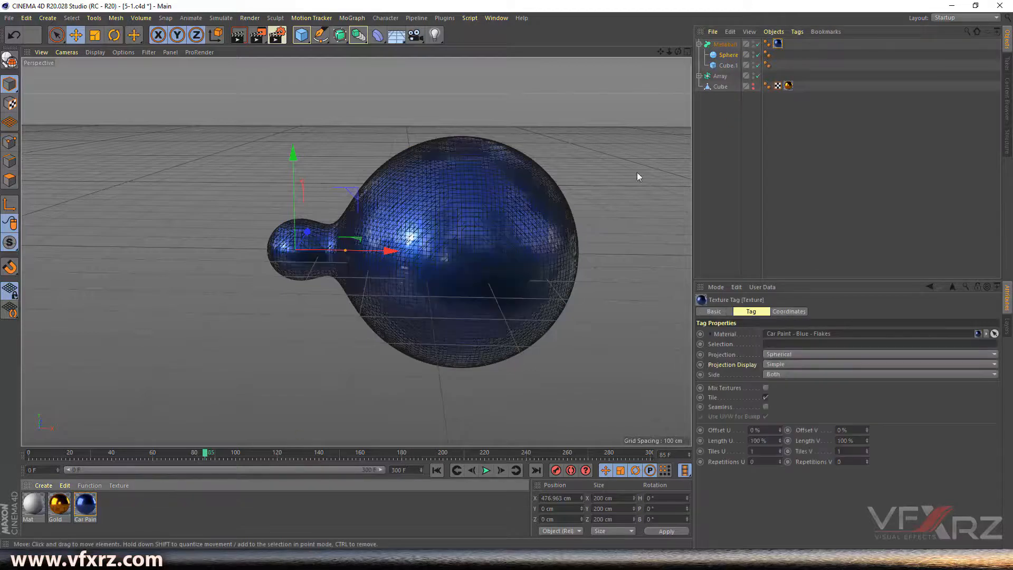
left_click(615, 189)
left_click(95, 51)
left_click(114, 68)
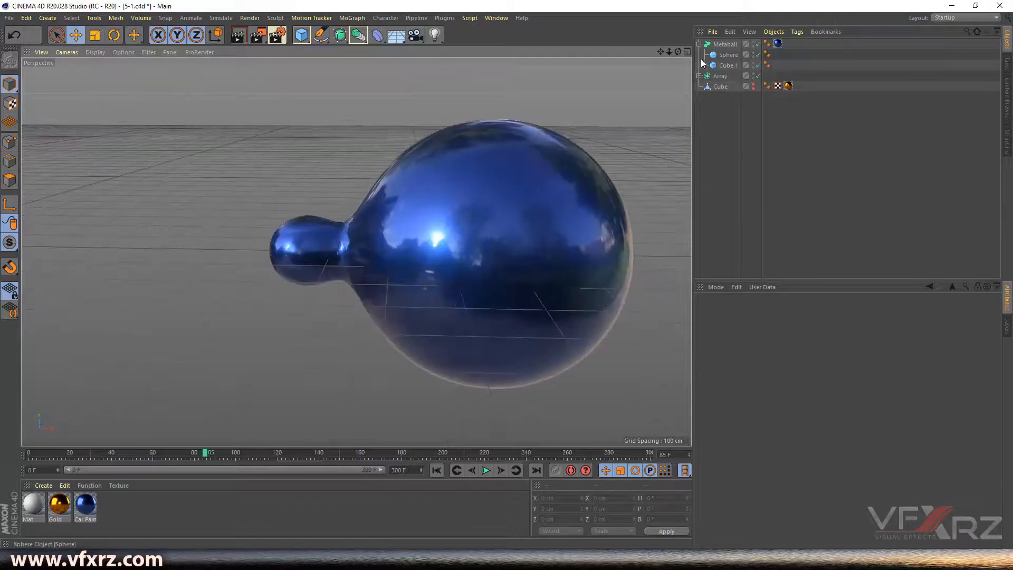
Move the child sphere along X to the other side of the cube, at a relative position of about 1112 cm
left_click(727, 55)
left_click_drag(394, 251, 801, 290)
left_click_drag(662, 49, 455, 51)
left_click_drag(558, 246, 552, 246)
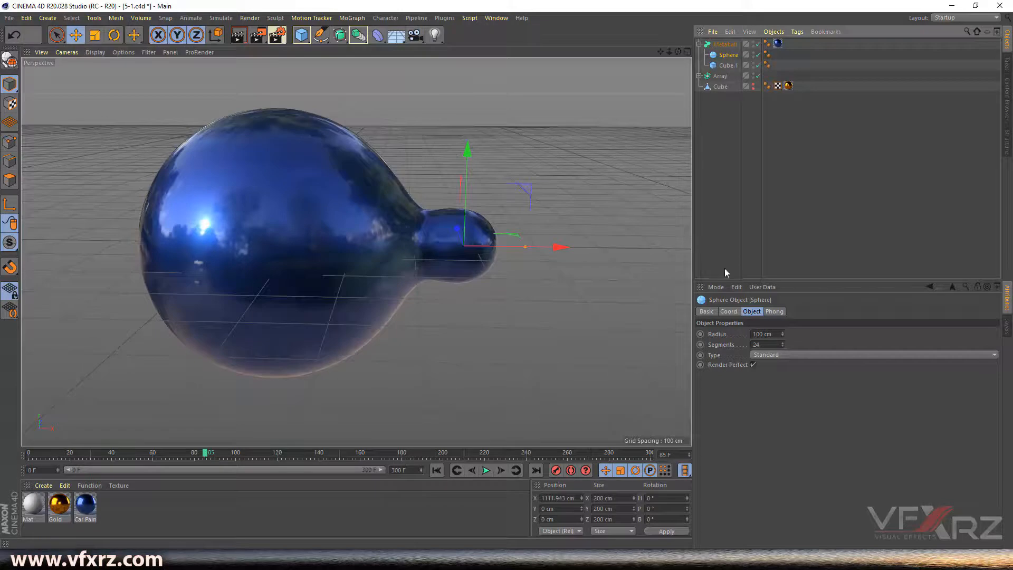
Enlarge the sphere's radius to 189 cm and slide it along X to about 1045 cm so it merges with the larger blob
left_click_drag(781, 332, 790, 319)
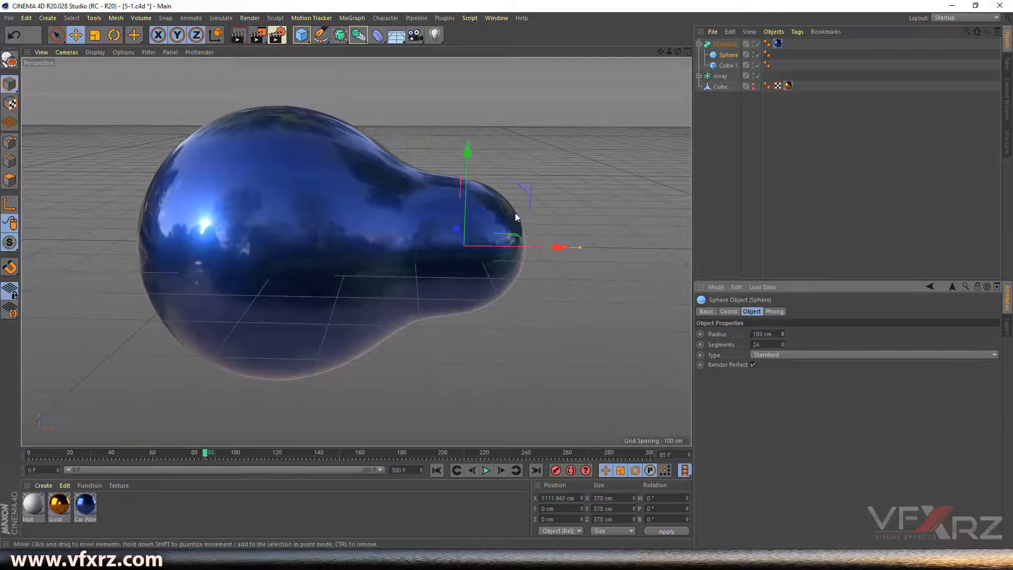
left_click_drag(565, 246, 606, 270)
mouse_move(677, 51)
left_mouse_down()
mouse_move(712, 34)
mouse_move(677, 41)
left_mouse_up()
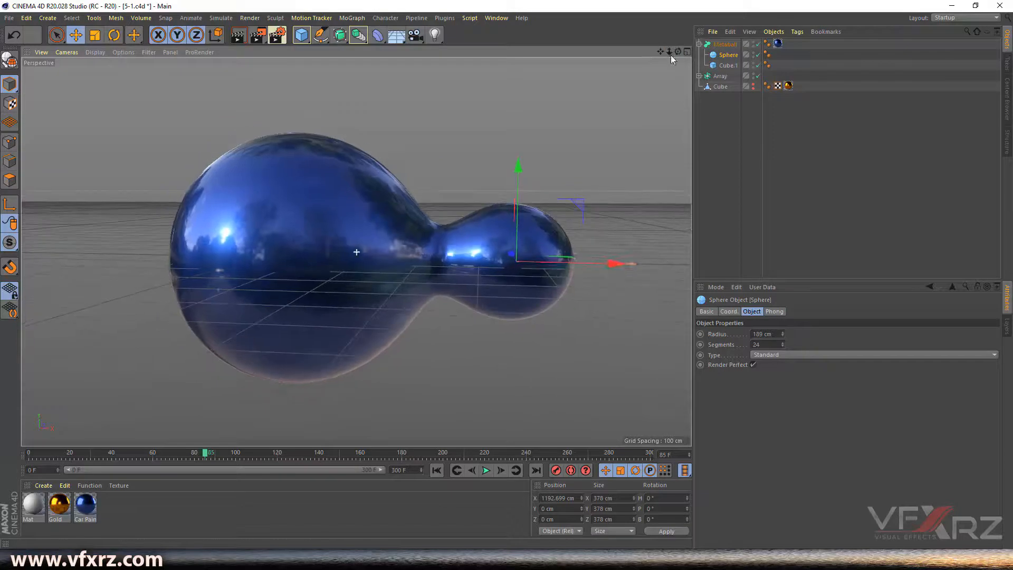
left_click_drag(637, 262, 532, 292)
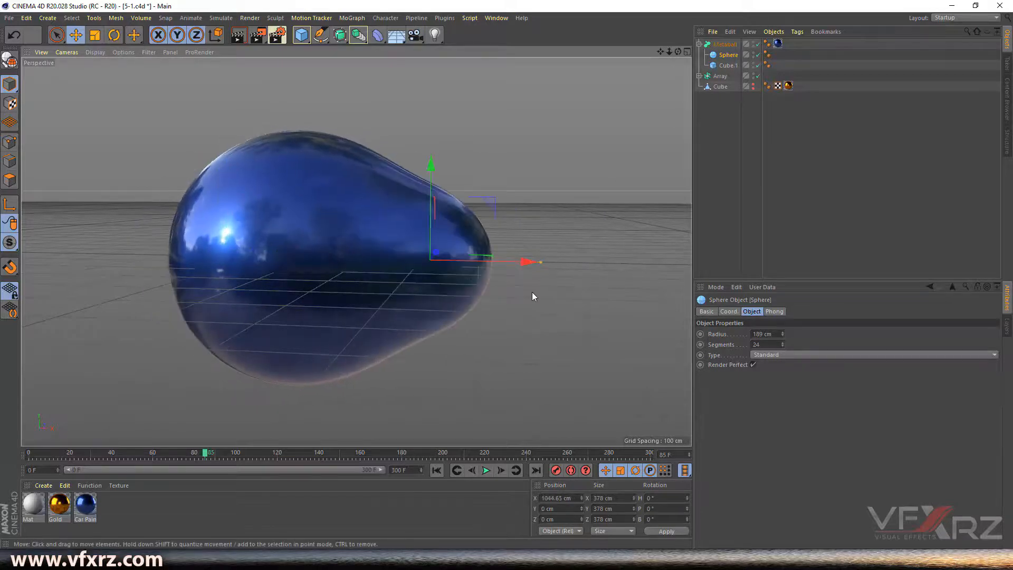
Delete the Metaball with its children and add a Symmetry object
left_click(732, 46)
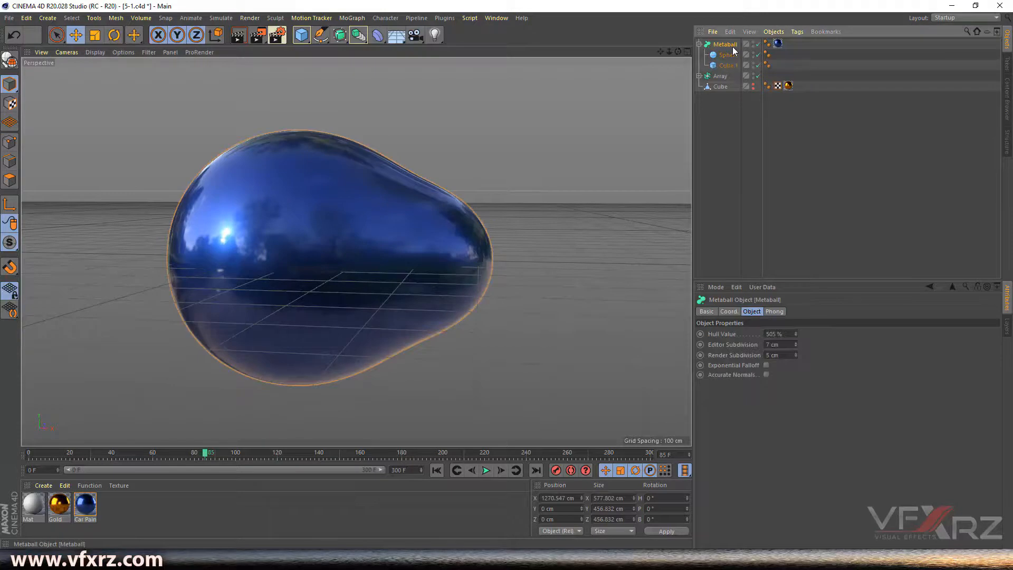
key("Delete")
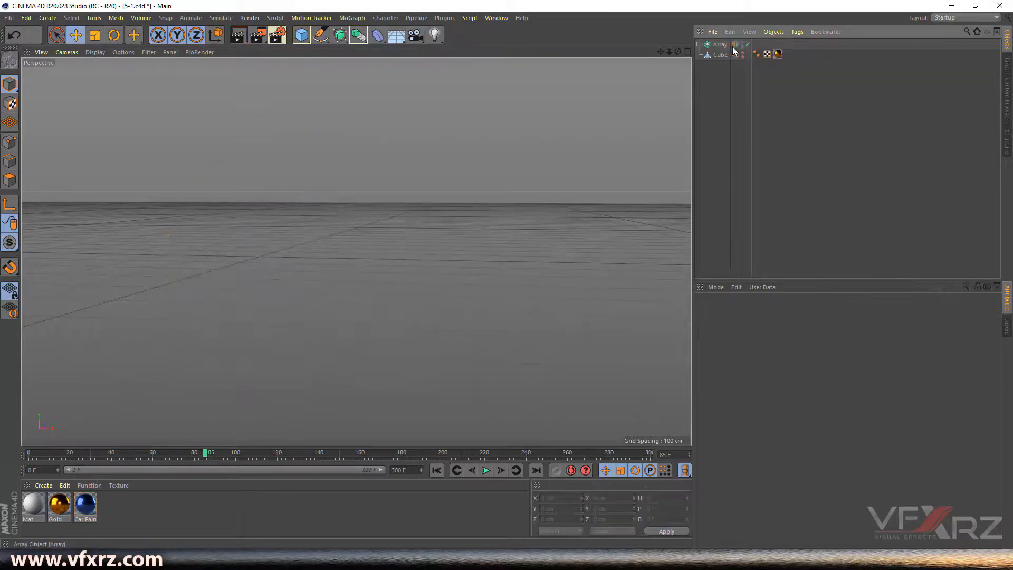
left_click(353, 34)
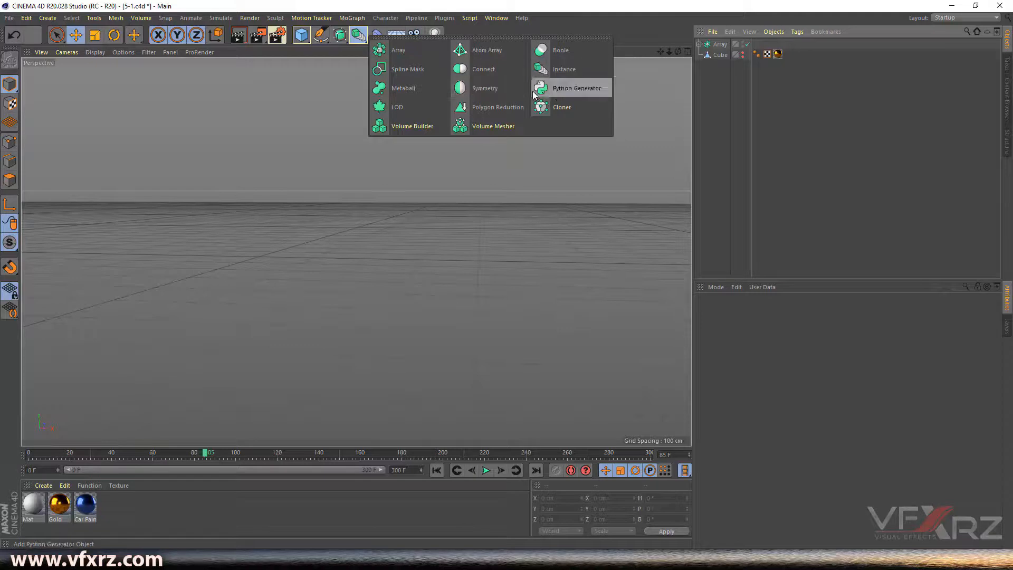
left_click(490, 89)
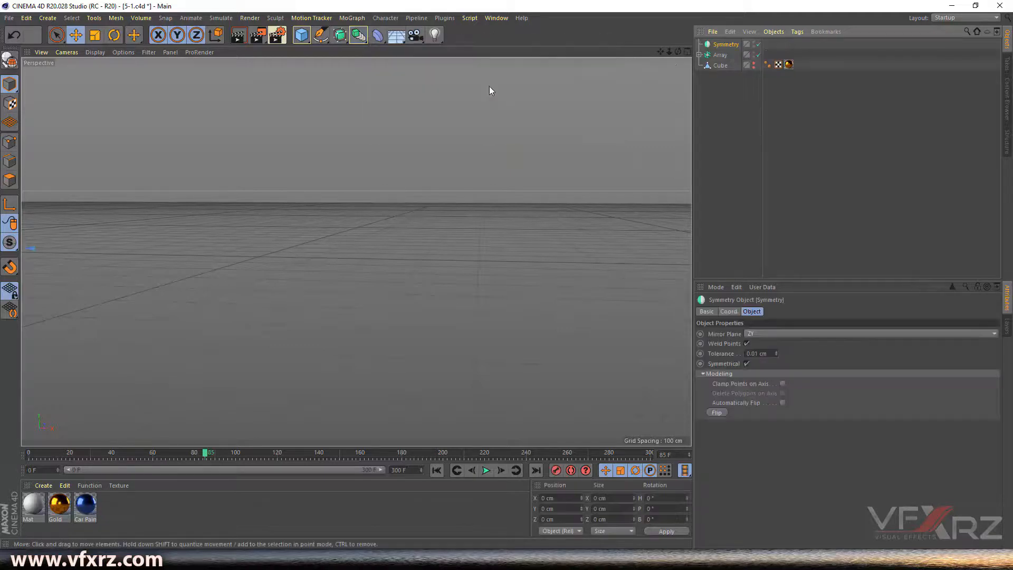
Add a cube with 10 segments on each axis and move it along X to about 1320 cm, away from the array
left_click_drag(669, 51, 965, 69)
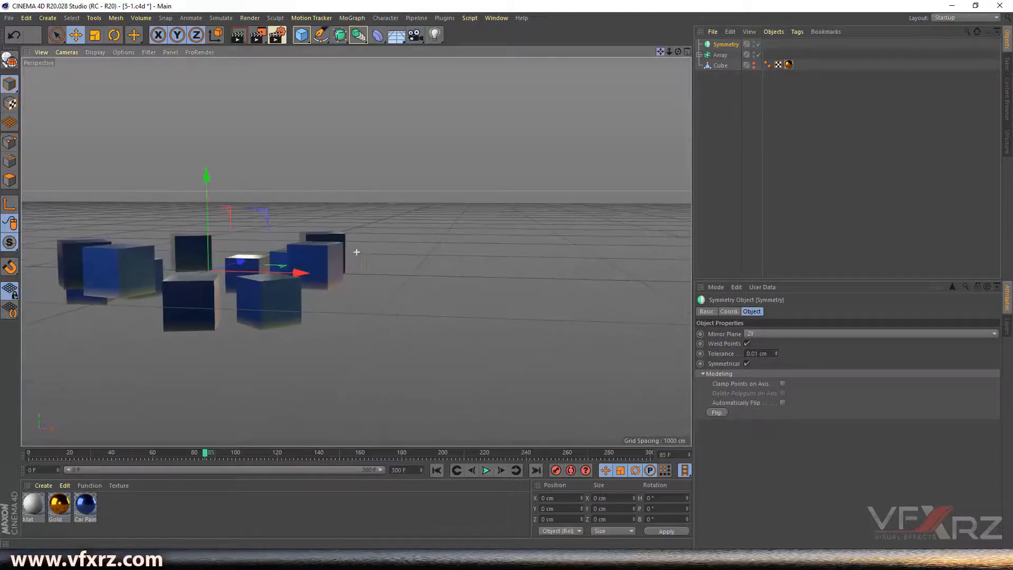
left_click(301, 35)
left_click(375, 53)
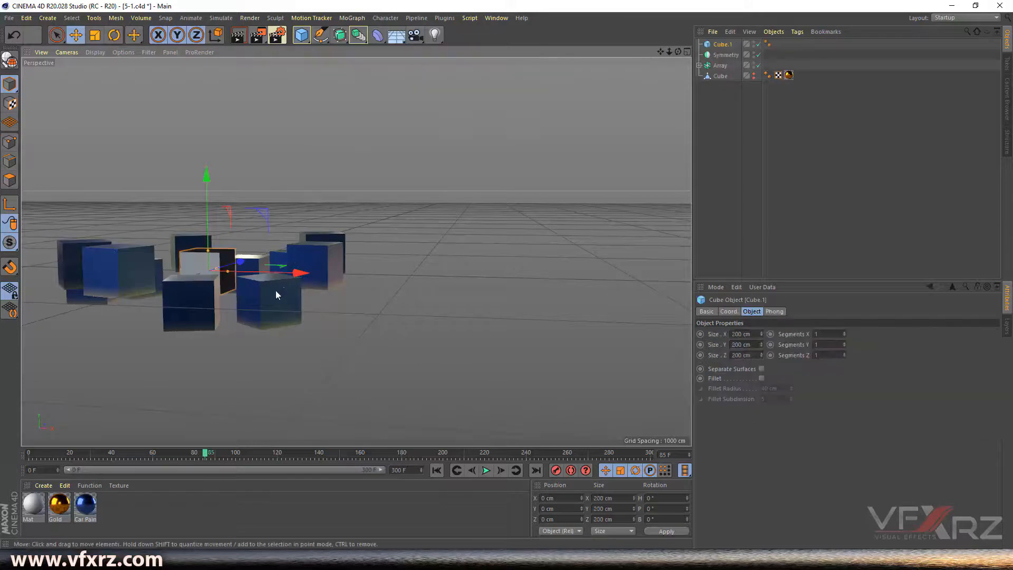
left_click_drag(294, 272, 564, 321)
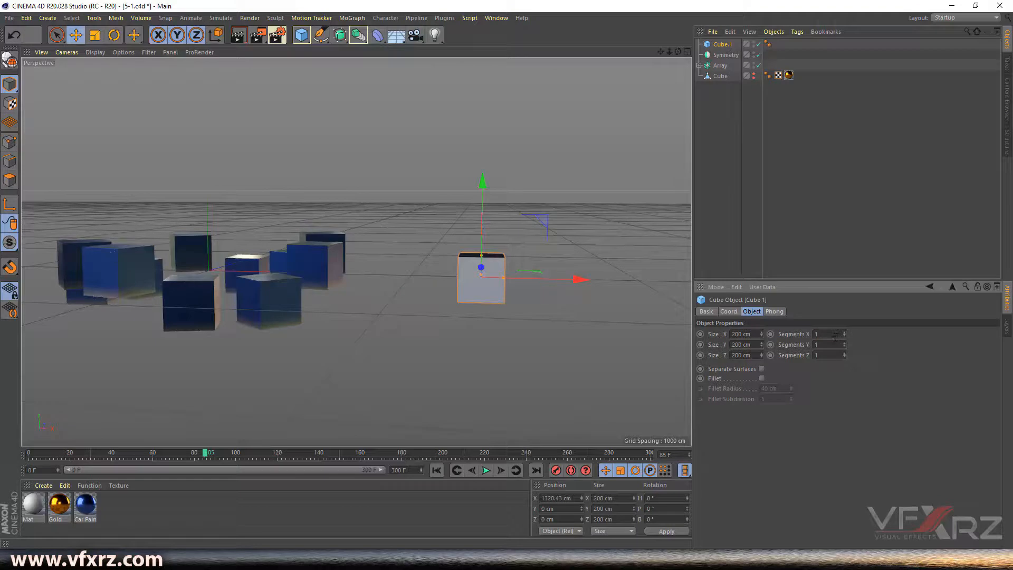
scroll(475, 315, "up", 5)
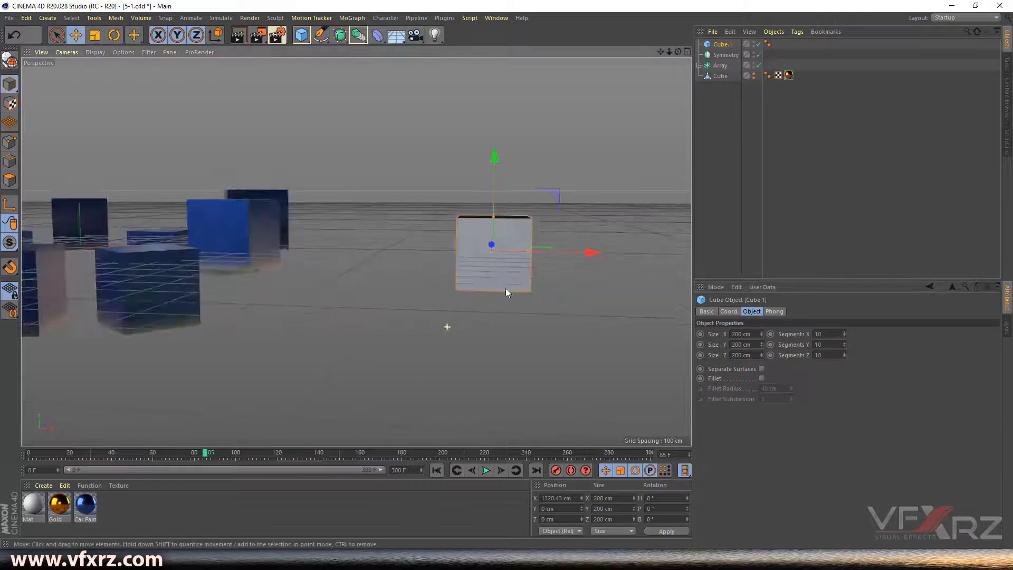
left_click_drag(677, 55, 649, 74)
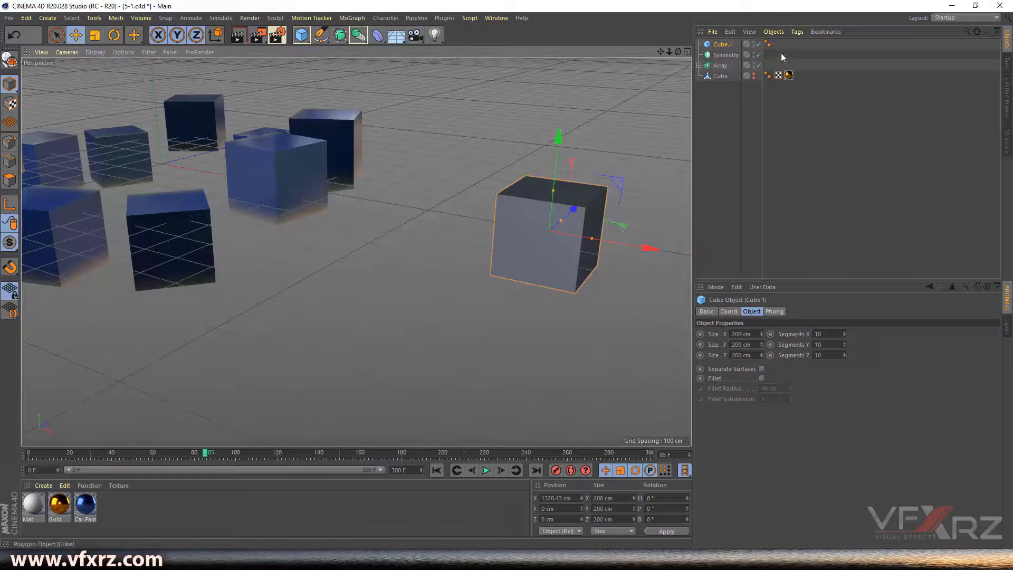
Make the new cube a child of the Symmetry object
mouse_move(721, 47)
left_mouse_down()
mouse_move(723, 59)
mouse_move(731, 55)
left_mouse_up()
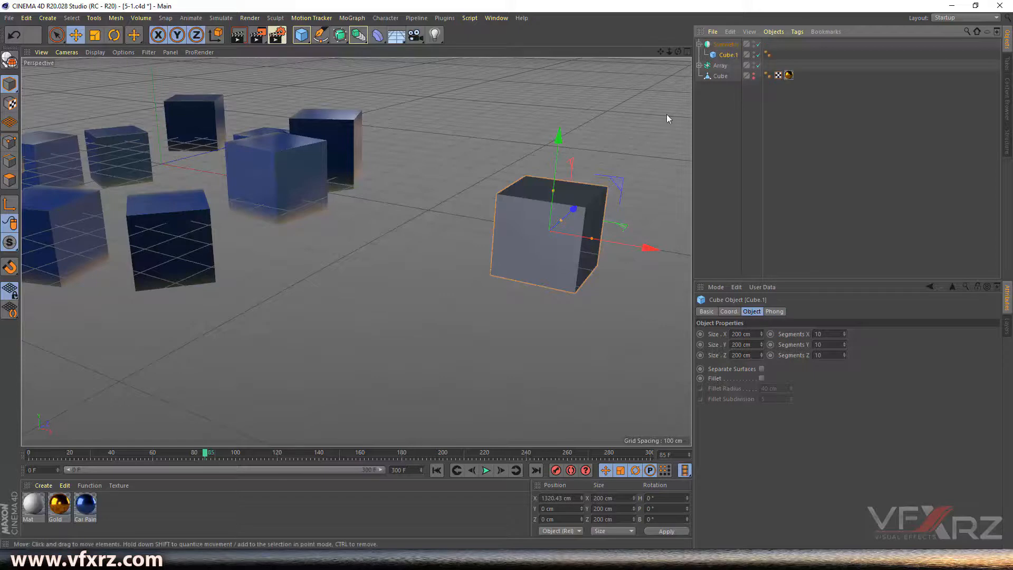
left_click_drag(661, 52, 577, 31)
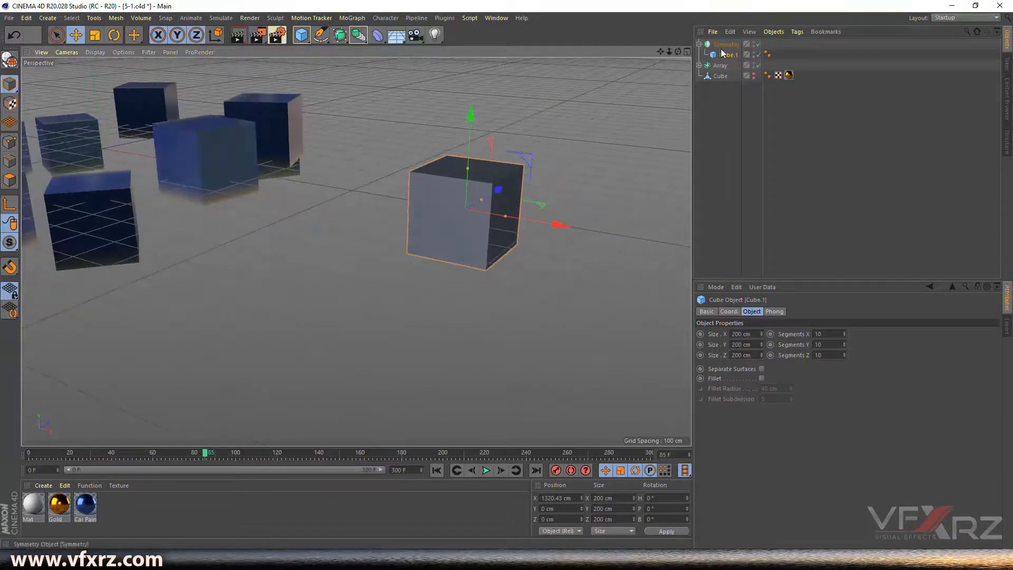
mouse_move(679, 51)
left_mouse_down()
mouse_move(654, 53)
mouse_move(679, 51)
left_mouse_up()
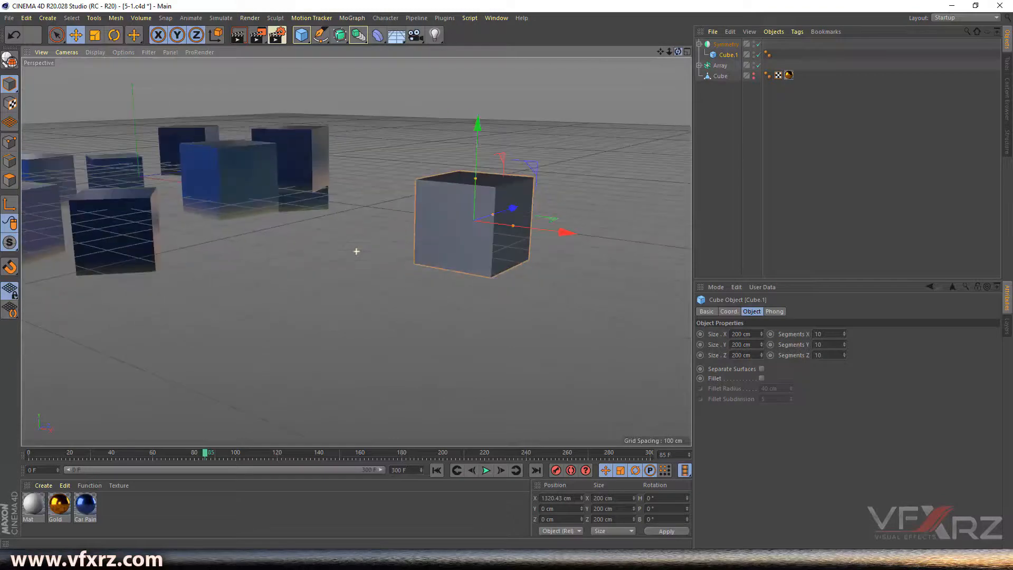
Delete the Array object so that only the mirrored cubes remain in view
left_click(721, 46)
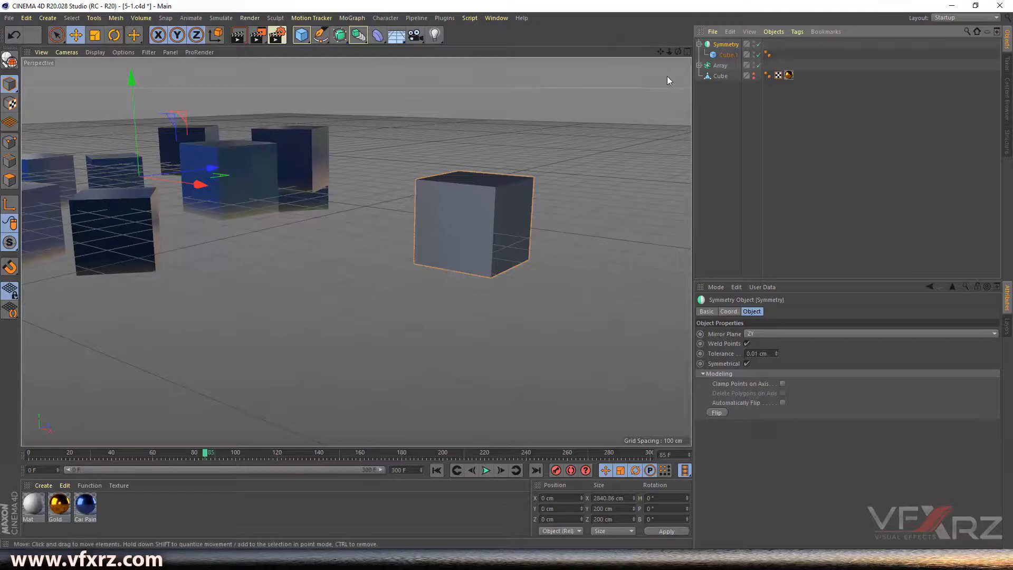
scroll(669, 81, "up", 3)
left_click_drag(668, 51, 567, 52)
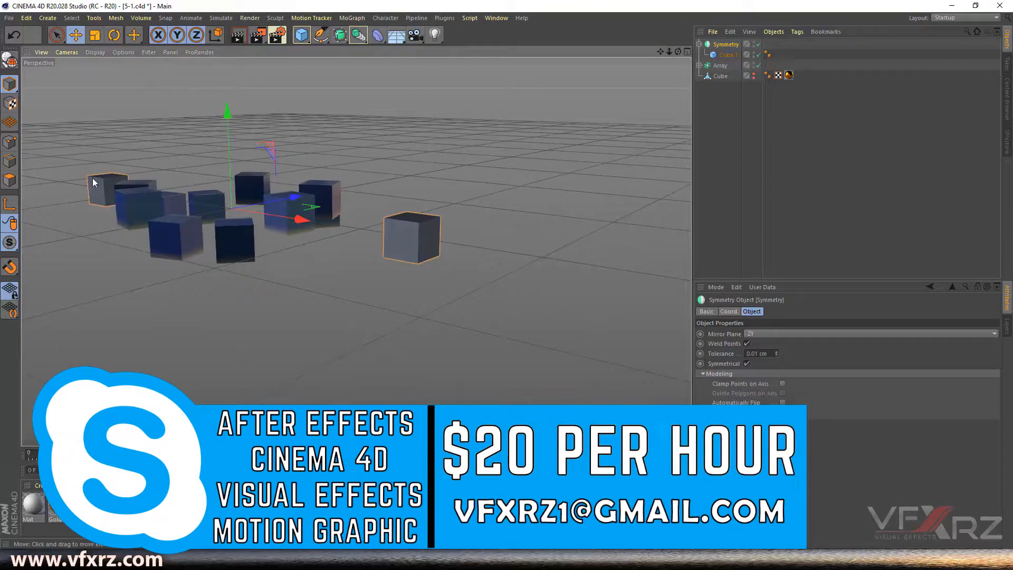
left_click(721, 66)
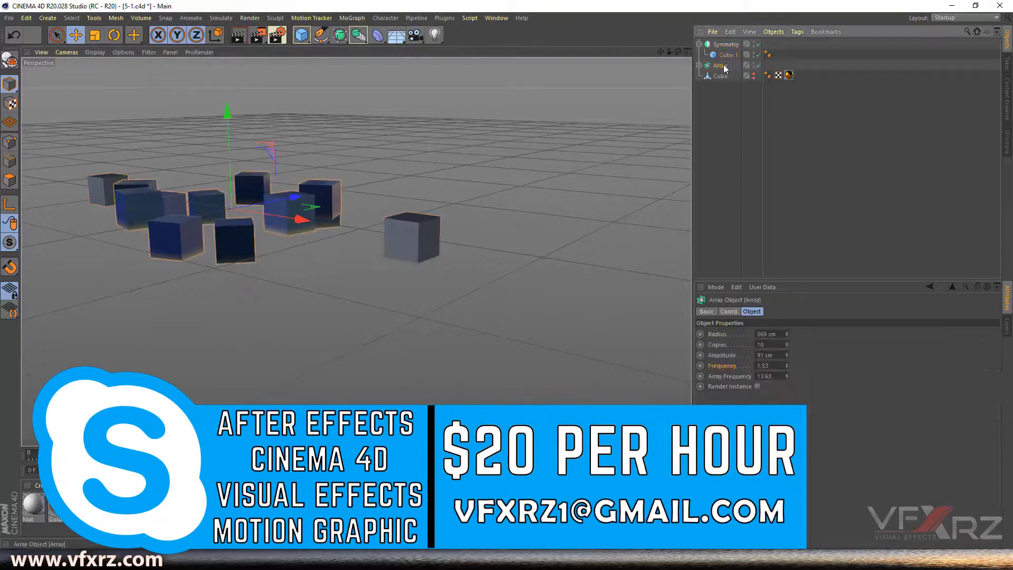
key("Delete")
left_click_drag(676, 51, 899, 61)
Set the Symmetry object's weld tolerance to 5.01 cm
left_click(725, 44)
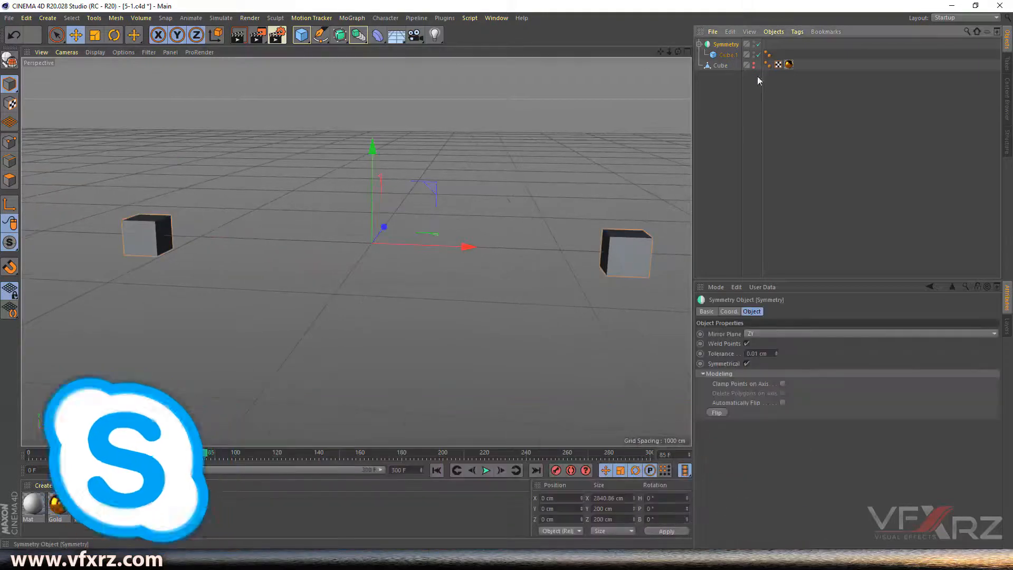
left_click(777, 351)
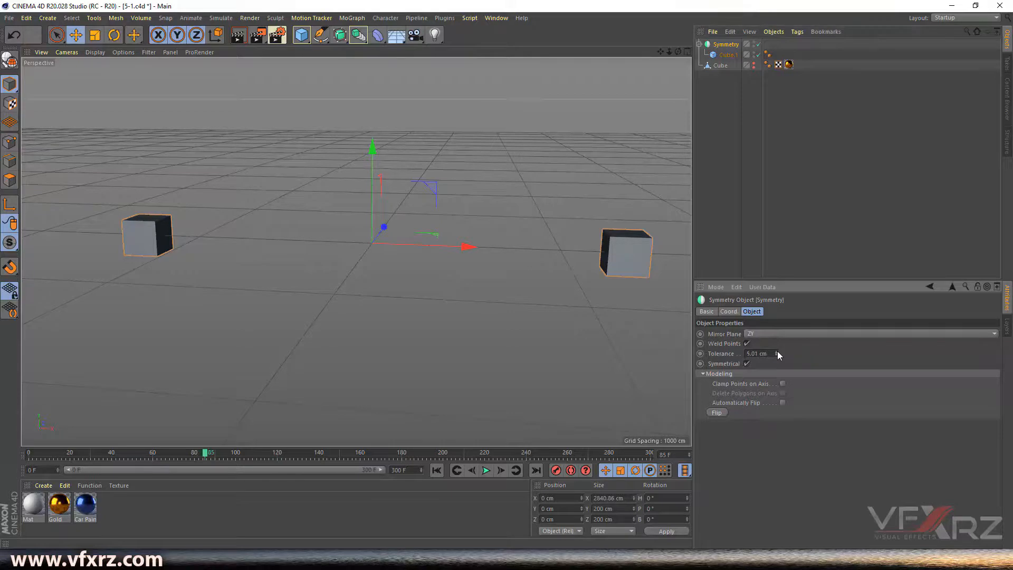
left_click_drag(452, 245, 455, 245)
Move the cube inside the Symmetry object along X to about 102.5 cm so it meets its mirrored copy
left_click(729, 58)
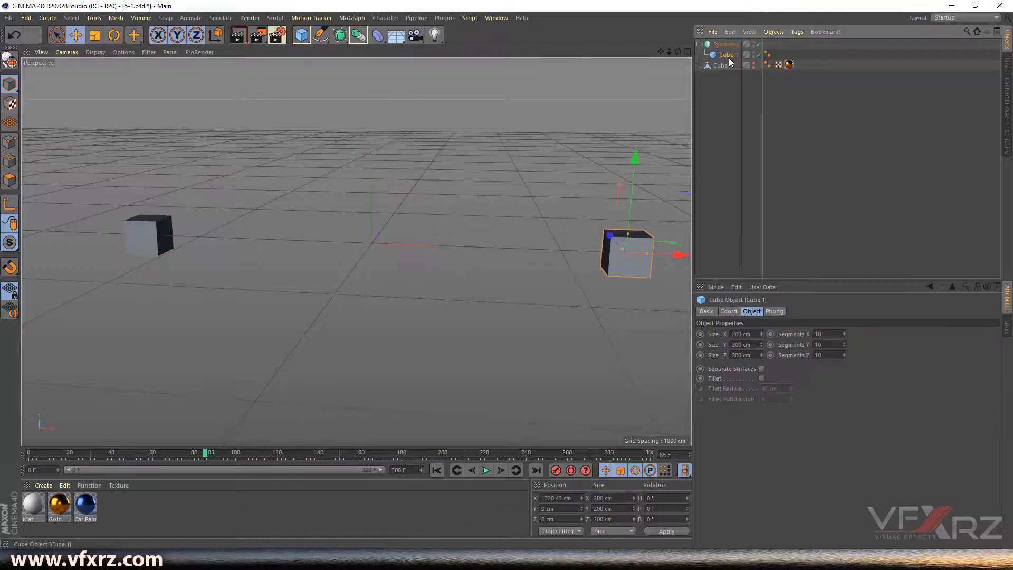
left_click_drag(667, 253, 442, 259)
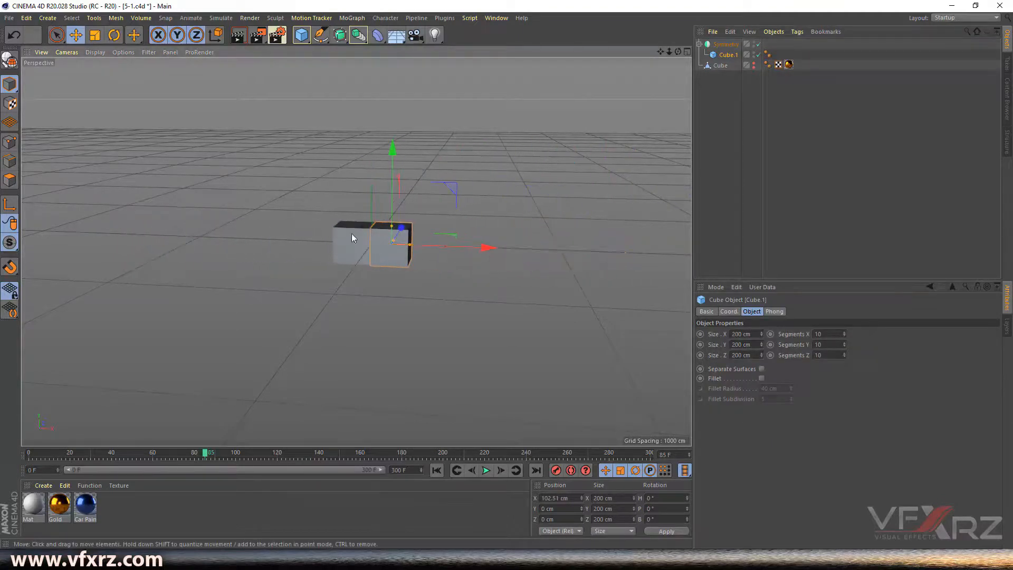
scroll(401, 264, "up", 10)
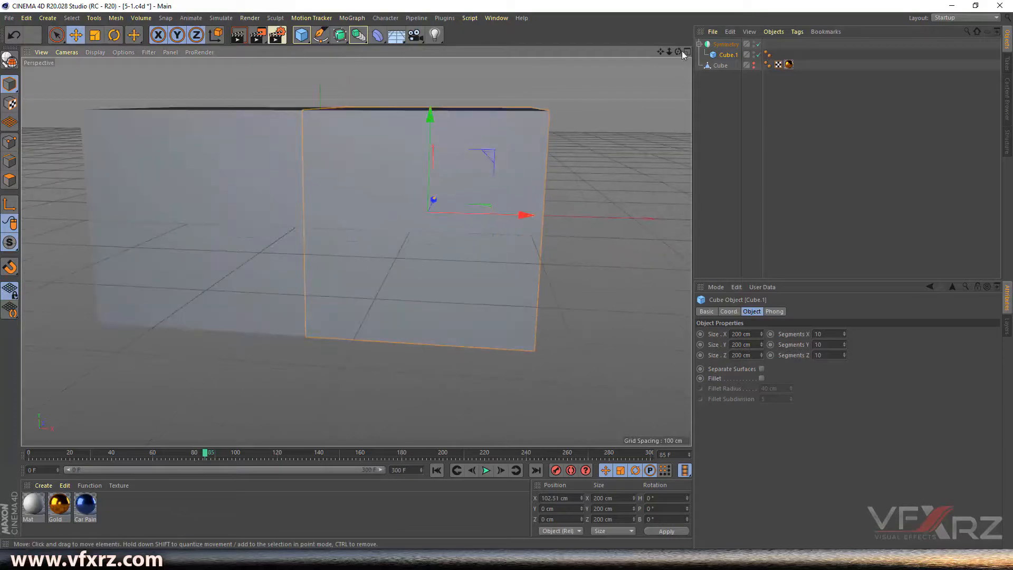
left_click_drag(678, 52, 706, 53)
mouse_move(379, 119)
left_mouse_down()
mouse_move(379, 107)
mouse_move(379, 122)
left_mouse_up()
Slide the symmetry's child cube across the mirror plane to about -153 cm on X
left_click_drag(456, 218, 294, 212)
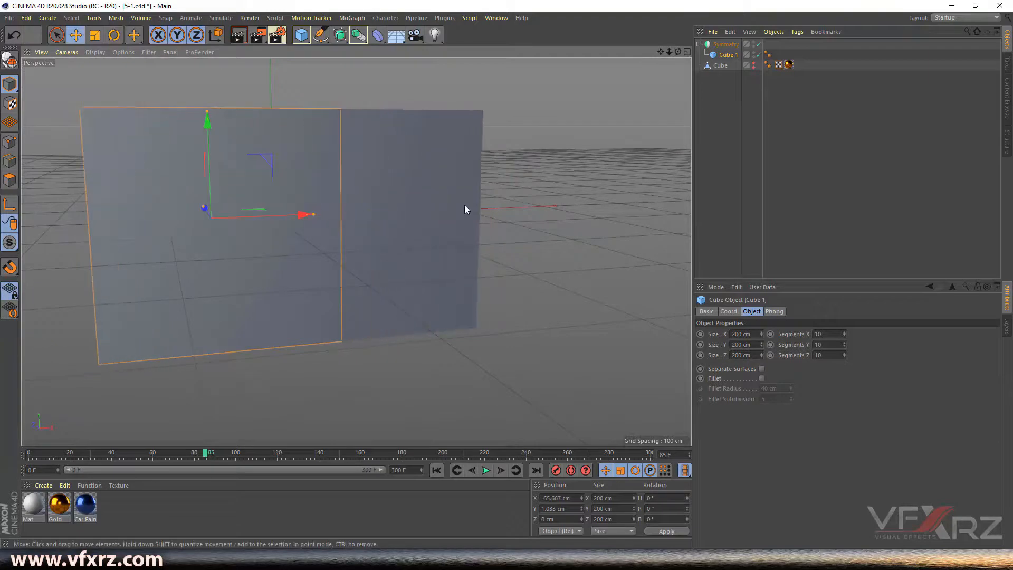
left_click_drag(282, 211, 218, 222)
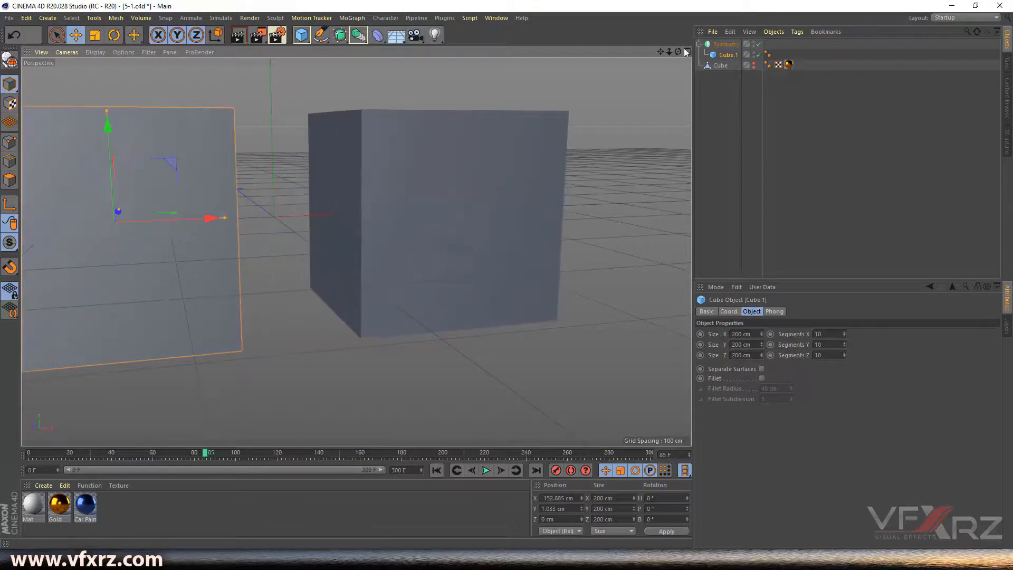
scroll(356, 251, "down", 5)
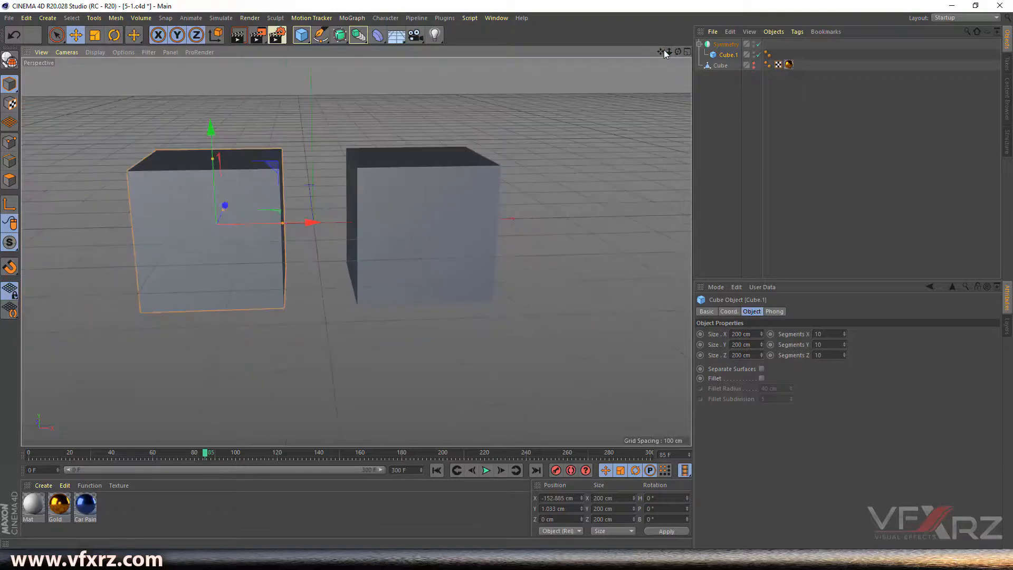
left_click_drag(664, 49, 680, 55)
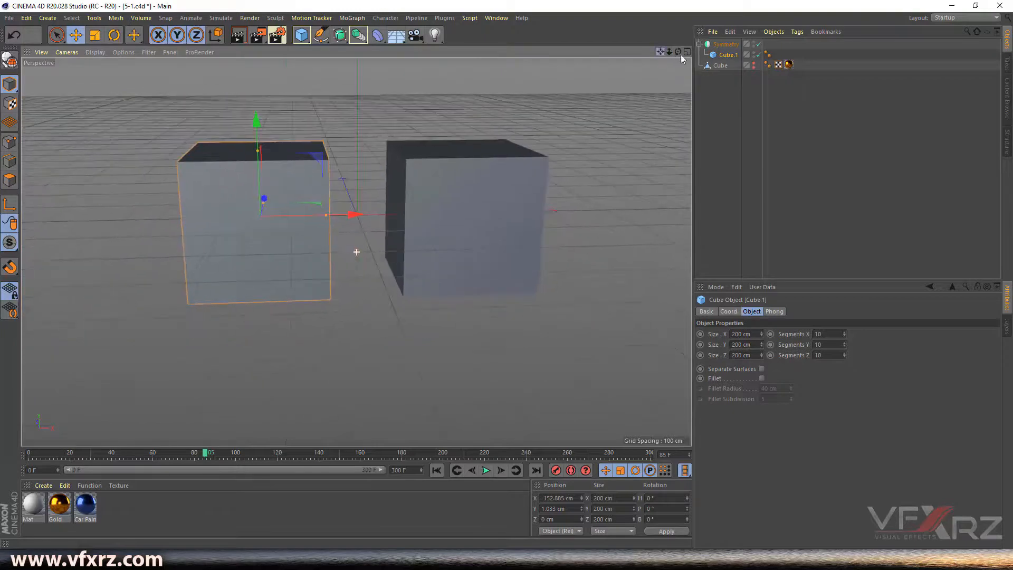
Unhide the gold cube head beside the mirrored cubes
left_click(754, 65)
left_click_drag(659, 52, 417, 143)
scroll(560, 168, "down", 4)
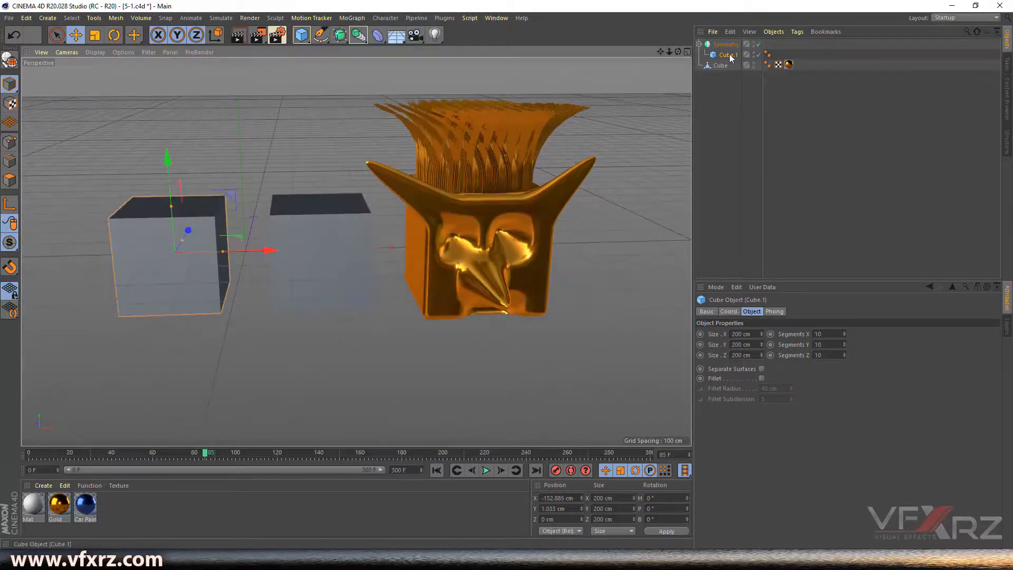
Replace the plain cube in the Symmetry object with the gold cube head, deleting the plain one
left_click_drag(729, 55, 722, 101)
key("Delete")
left_click_drag(728, 56, 662, 59)
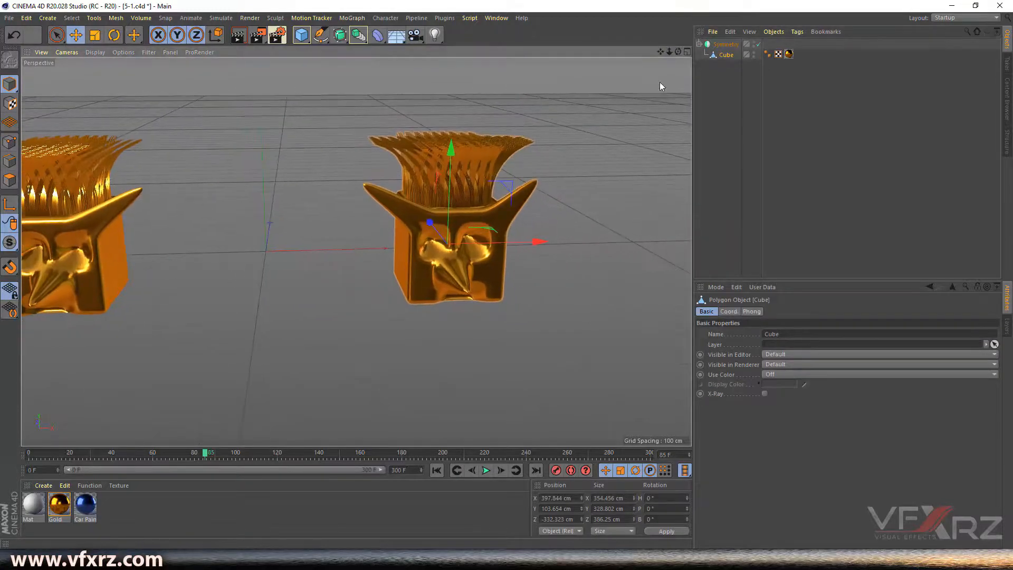
Move the gold head along X to about 86 cm so it overlaps its mirrored copy
left_click_drag(519, 241, 388, 256)
scroll(236, 258, "up", 3)
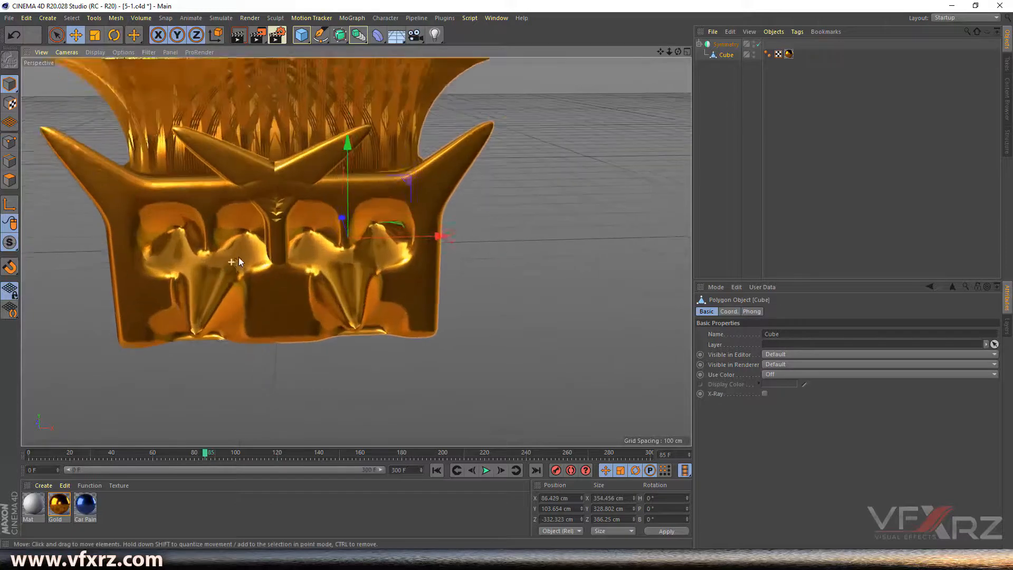
scroll(267, 257, "up", 1)
scroll(270, 241, "up", 2)
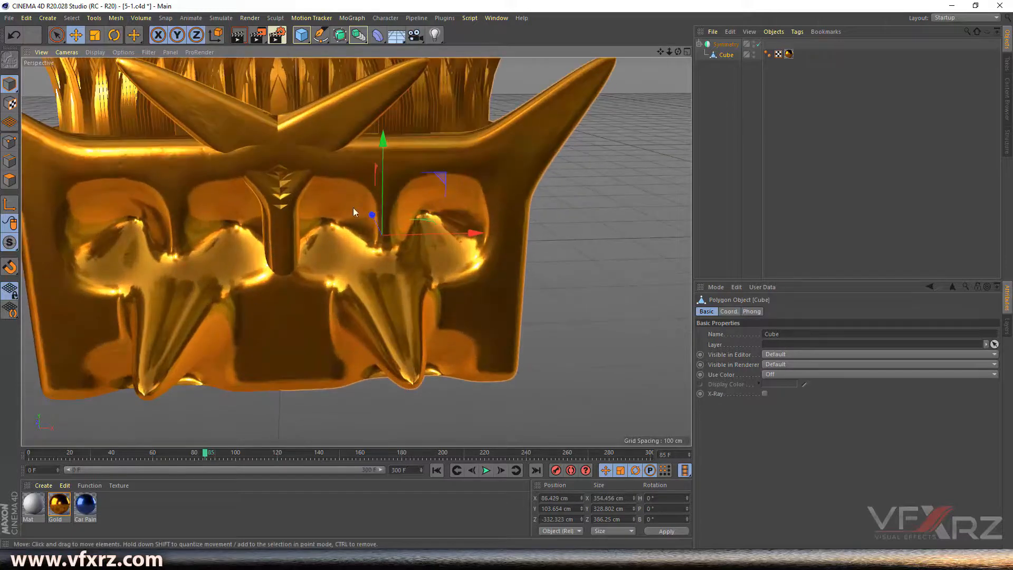
Raise the symmetry's weld tolerance to 61.01 cm and shift the Symmetry object along X to about 19.5 cm
left_click(725, 45)
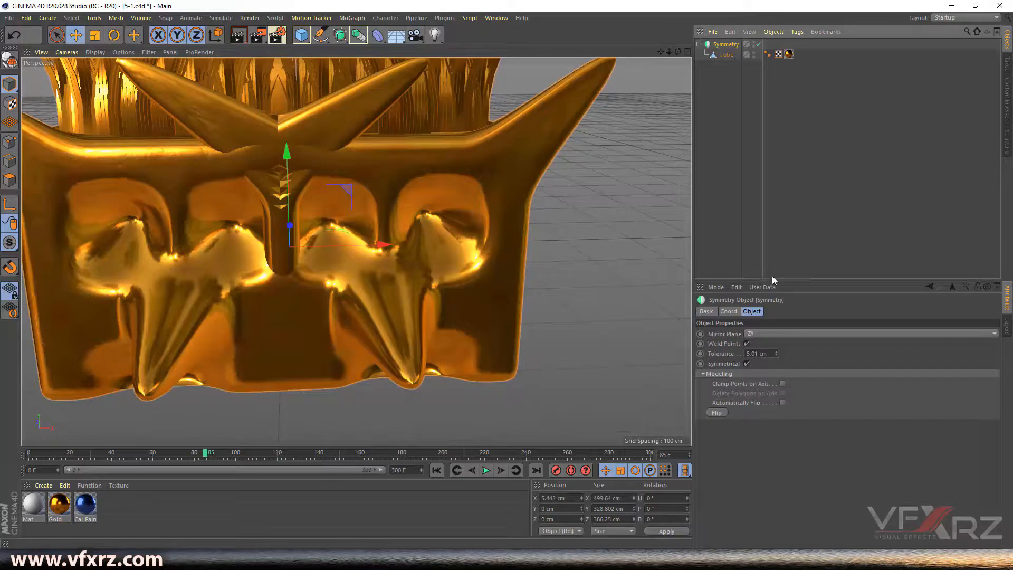
left_click_drag(777, 352, 776, 317)
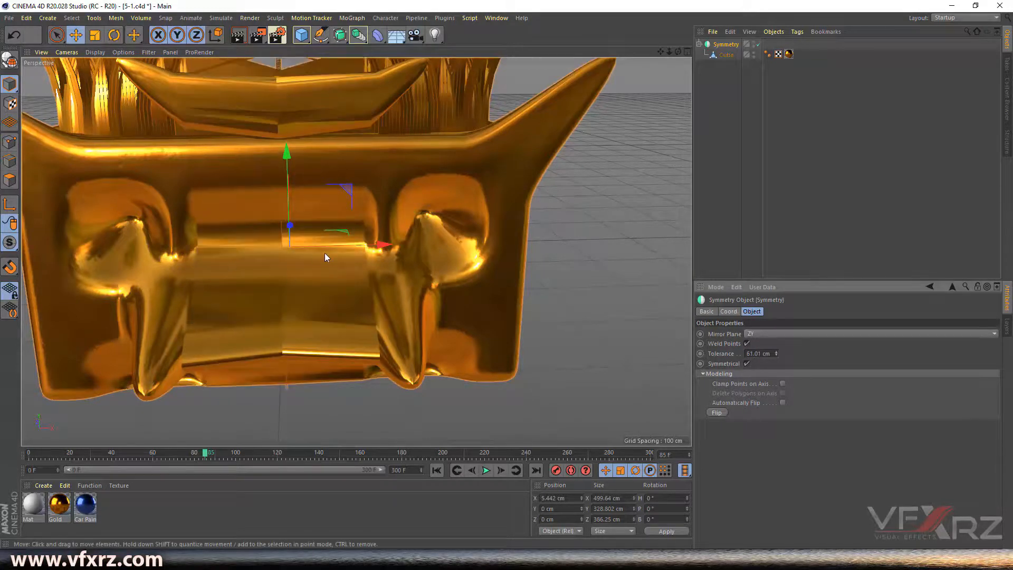
left_click_drag(387, 241, 391, 243)
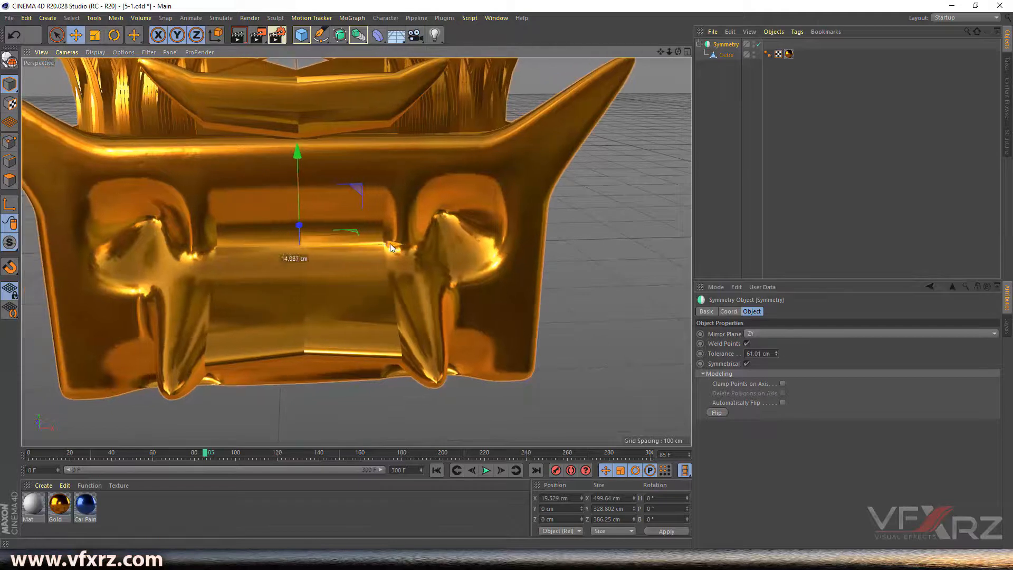
Pull the gold head away from its mirrored copy along X to about 305 cm
left_click(718, 55)
left_click_drag(461, 230, 612, 222)
scroll(312, 195, "down", 4)
scroll(312, 195, "down", 3)
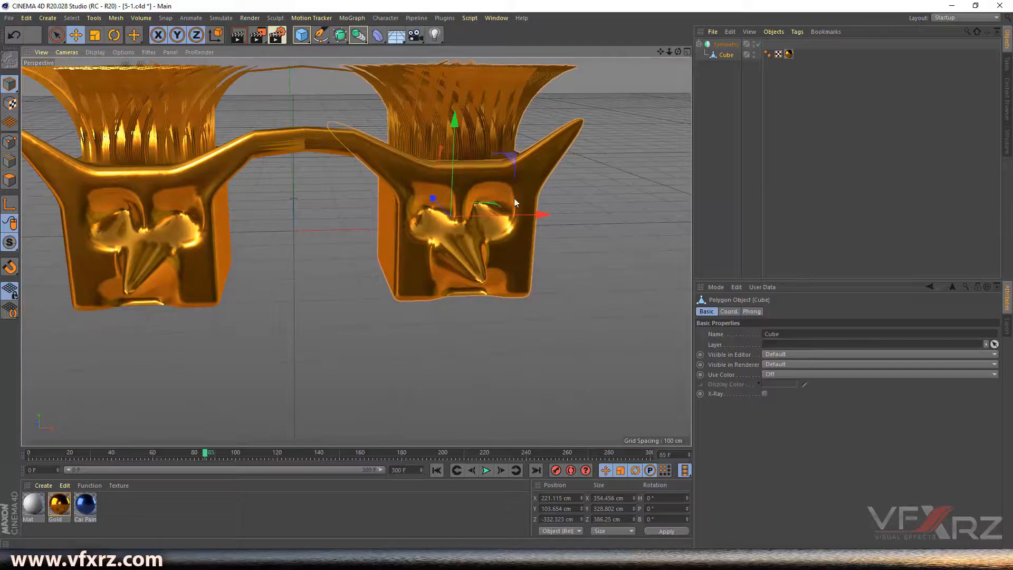
left_click_drag(531, 217, 583, 211)
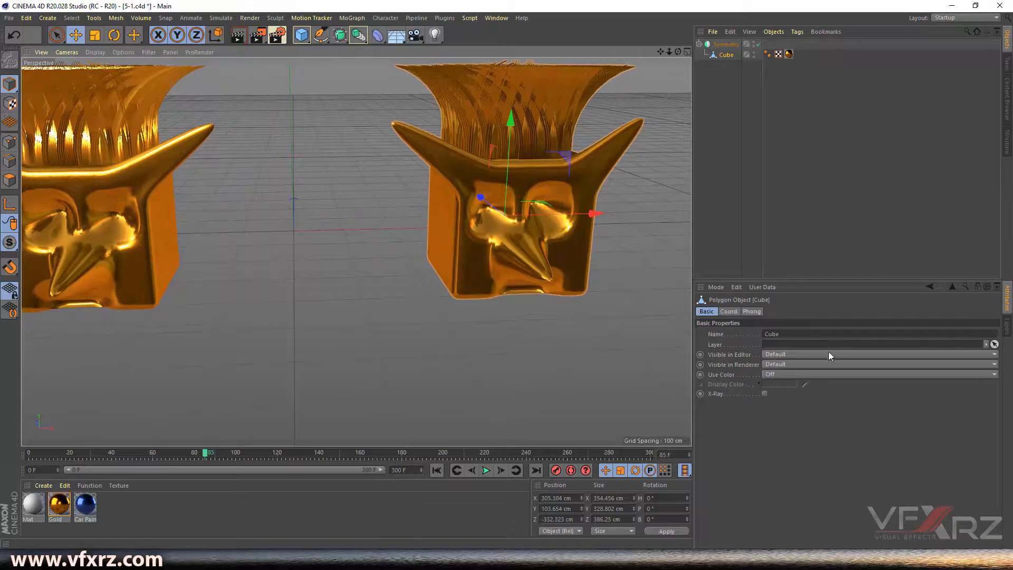
Switch the Symmetry object's mirror plane to XY and view the two heads from behind
left_click(727, 45)
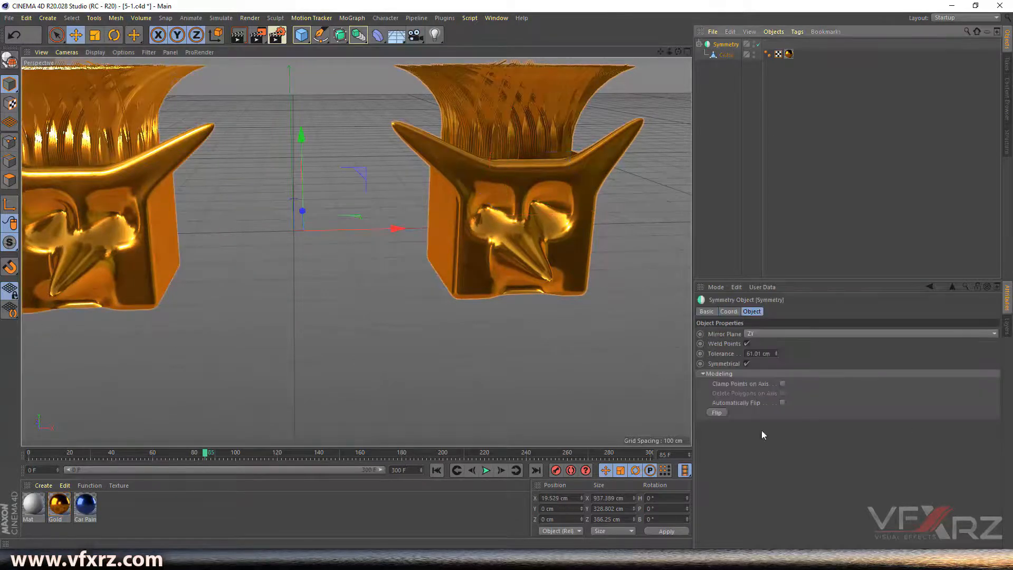
left_click(767, 334)
left_click(767, 344)
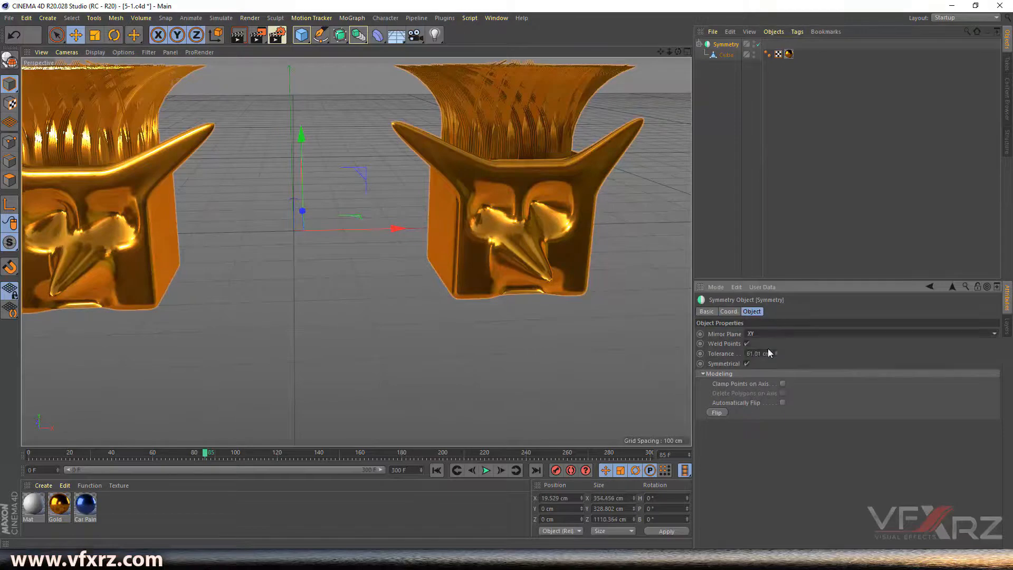
left_click_drag(678, 52, 892, 92)
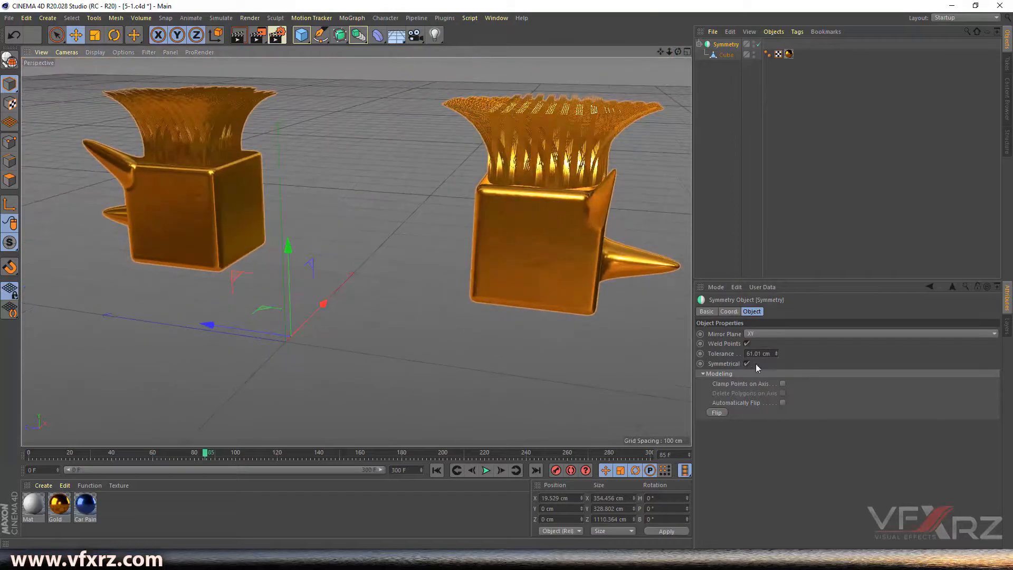
Increase the symmetry's weld tolerance to 240.01 cm so the two heads join
left_click_drag(775, 352, 777, 336)
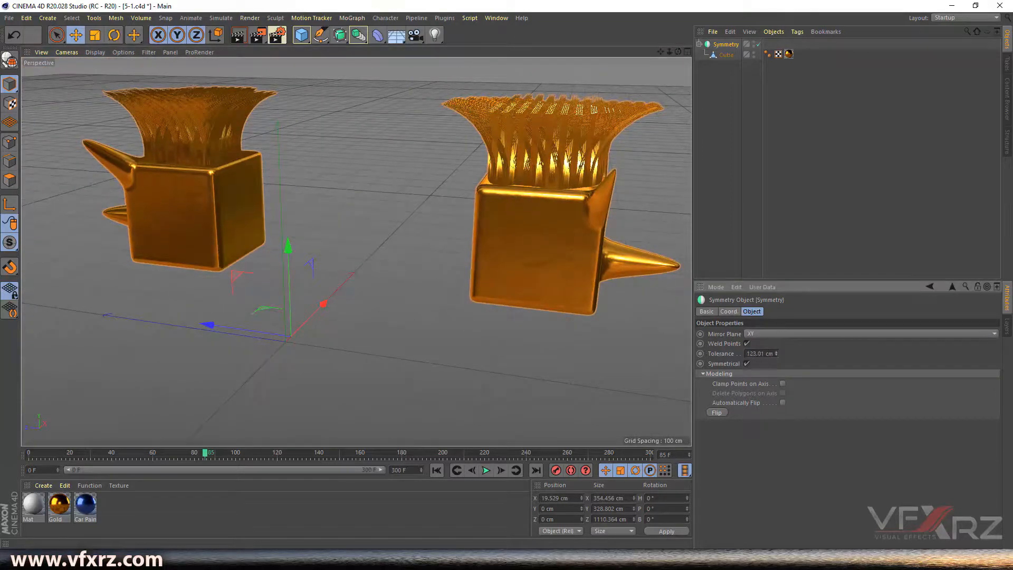
mouse_move(776, 352)
left_mouse_down()
mouse_move(776, 338)
mouse_move(775, 355)
left_mouse_up()
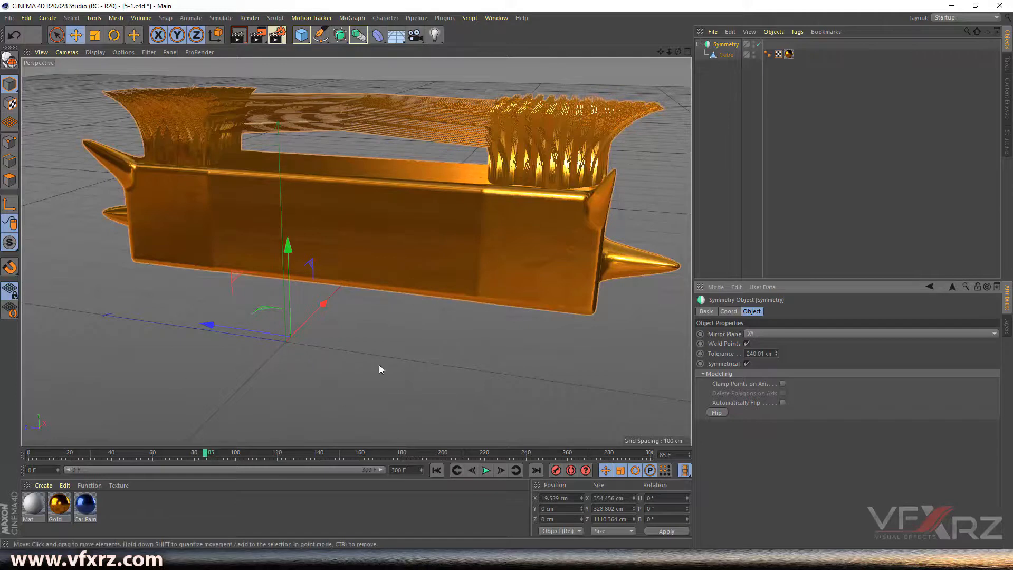
left_click_drag(680, 52, 543, 56)
left_click_drag(659, 52, 762, 79)
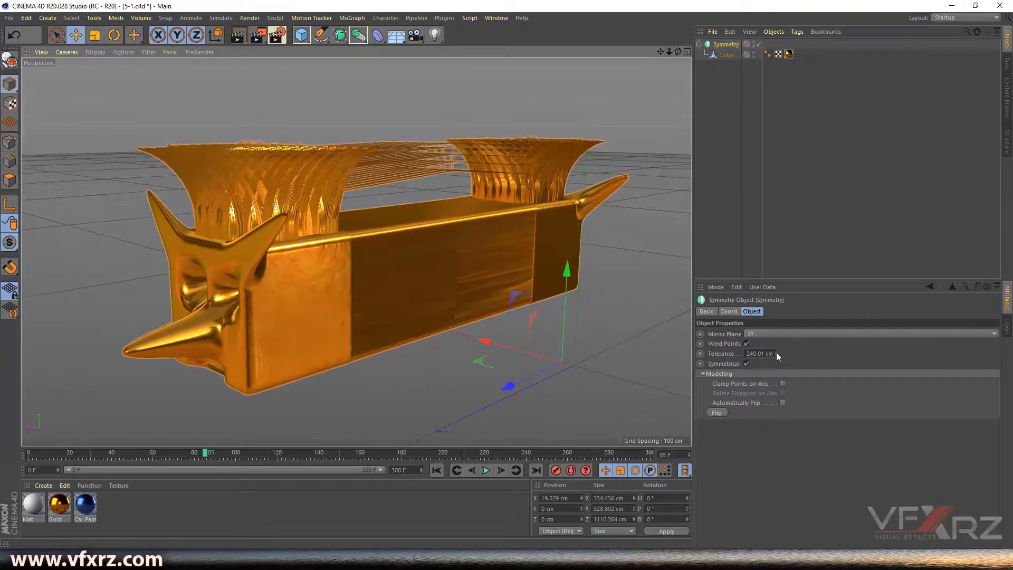
Move the gold head along Z to about -155 cm and inspect the welded shape from several angles
left_click(508, 286)
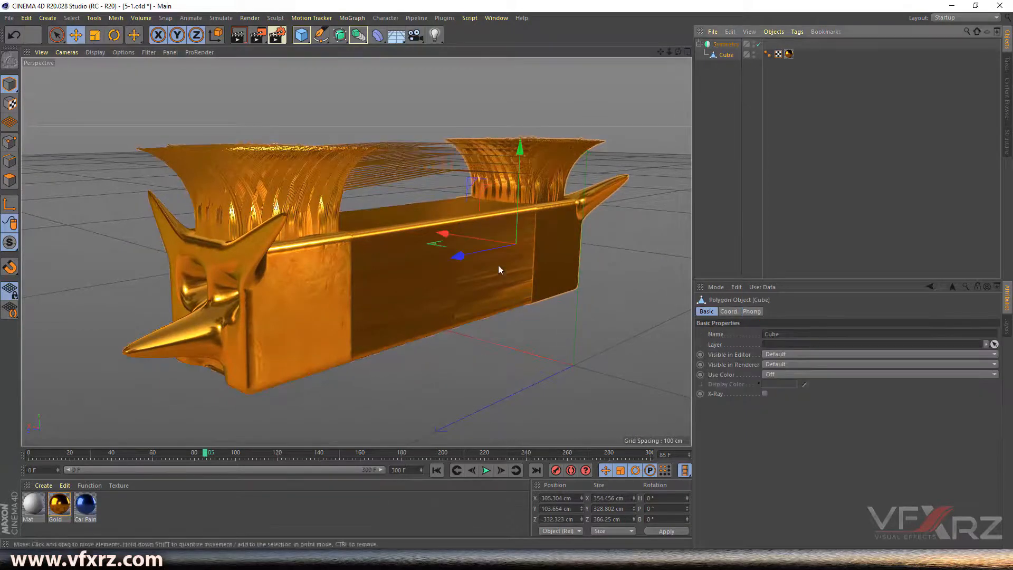
left_click_drag(459, 256, 420, 251)
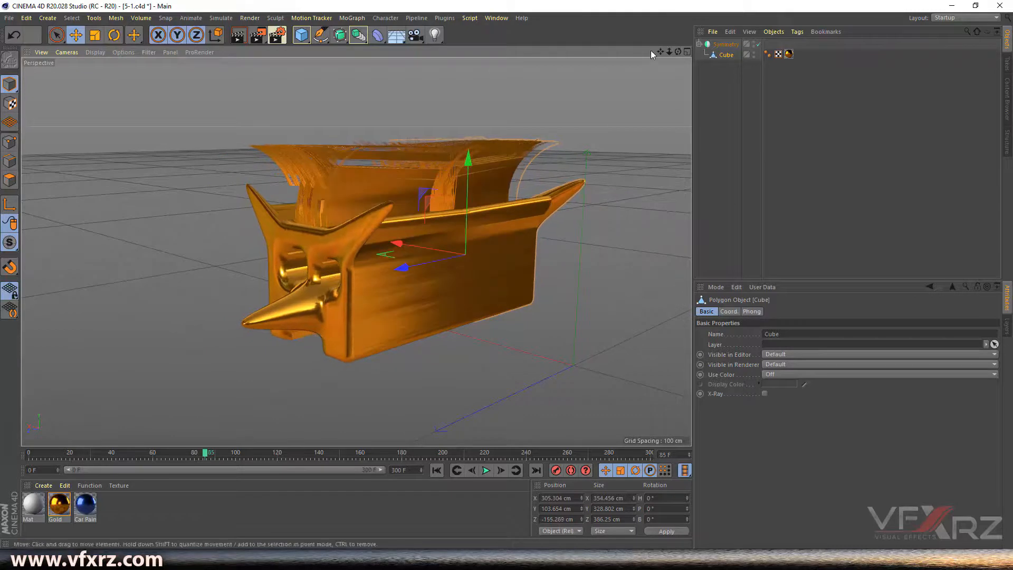
left_click_drag(678, 51, 739, 75)
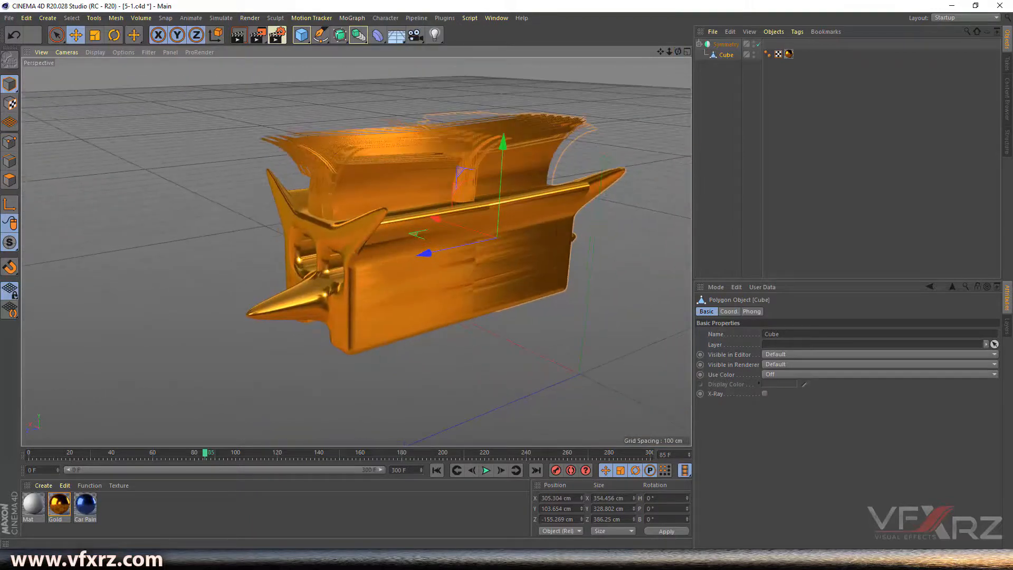
left_click_drag(679, 50, 709, 57)
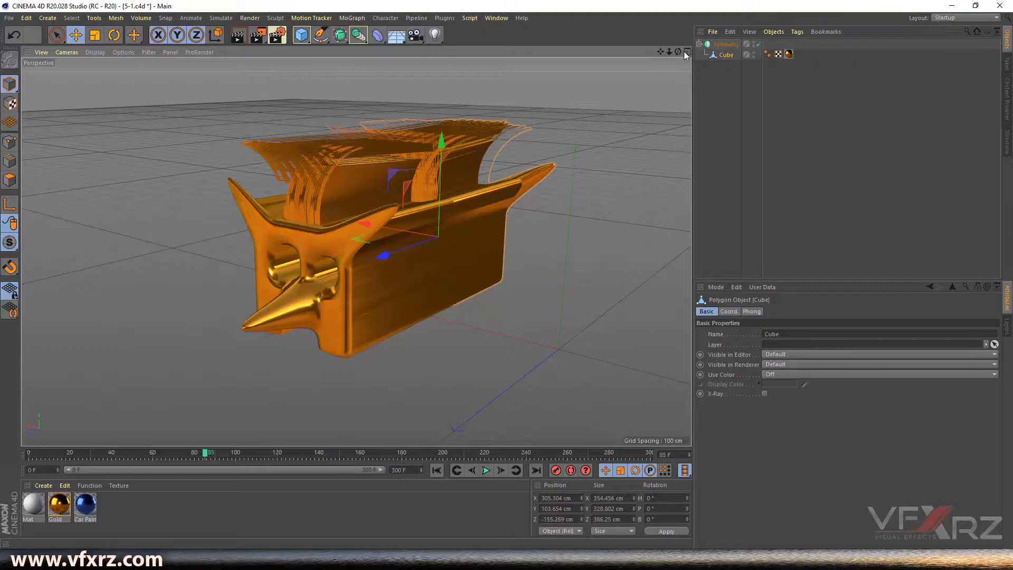
left_click_drag(679, 52, 694, 54)
Delete the Symmetry object while keeping the gold head, and display the list of modeling generators
left_click(726, 44)
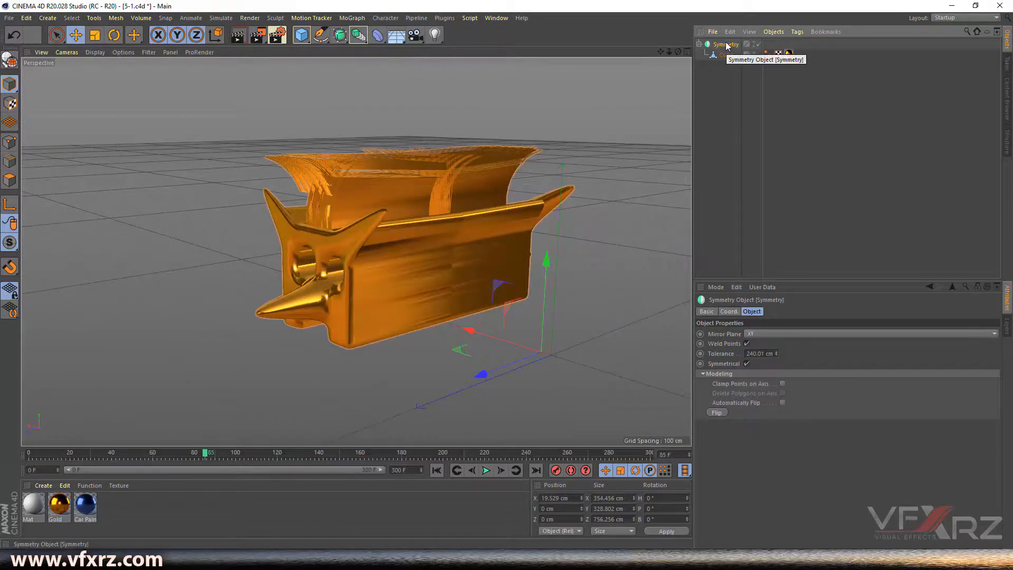
left_click_drag(677, 51, 665, 52)
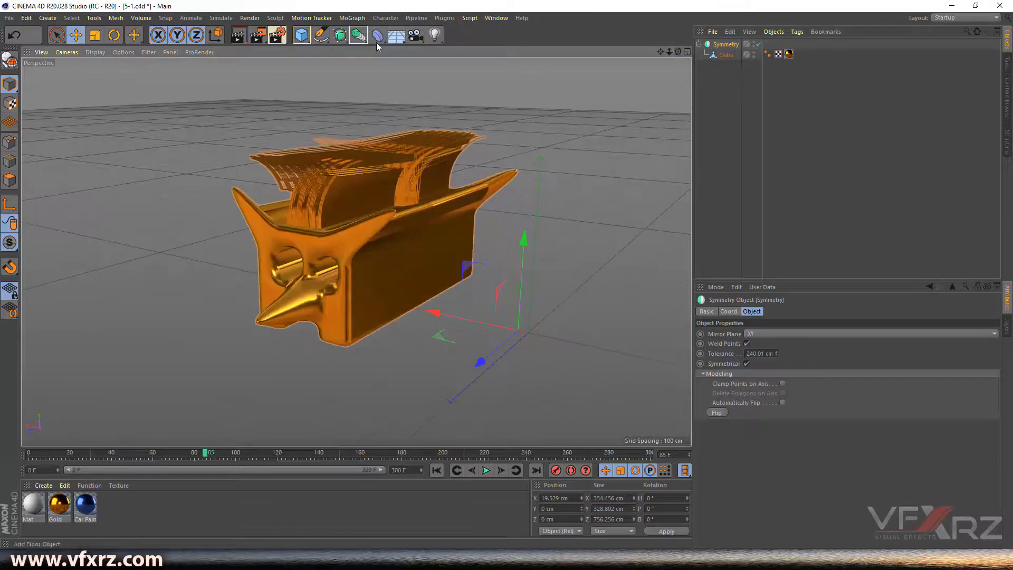
left_click(721, 55)
left_click(725, 44)
key("Delete")
left_click_drag(677, 51, 646, 54)
left_click(357, 37)
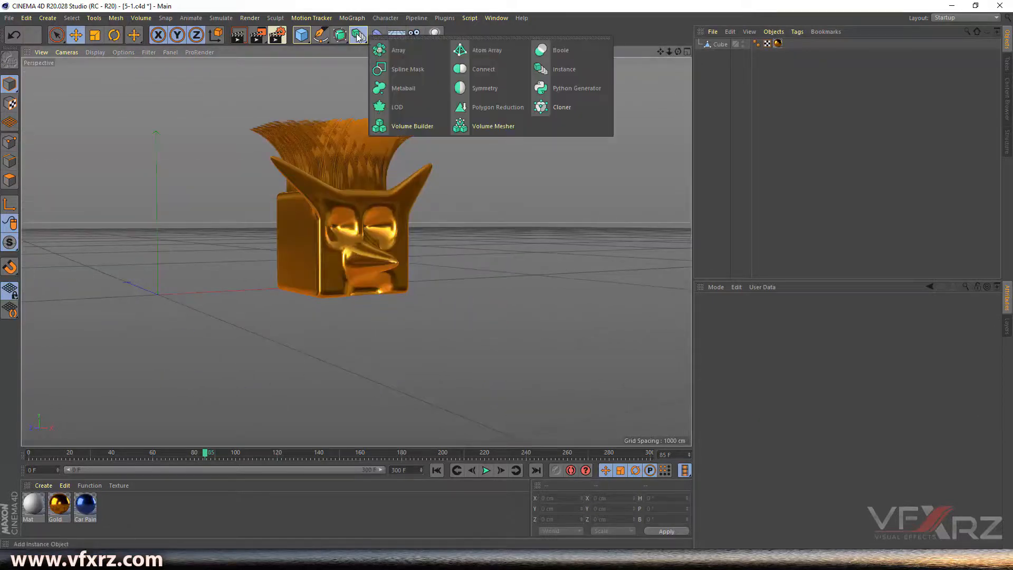
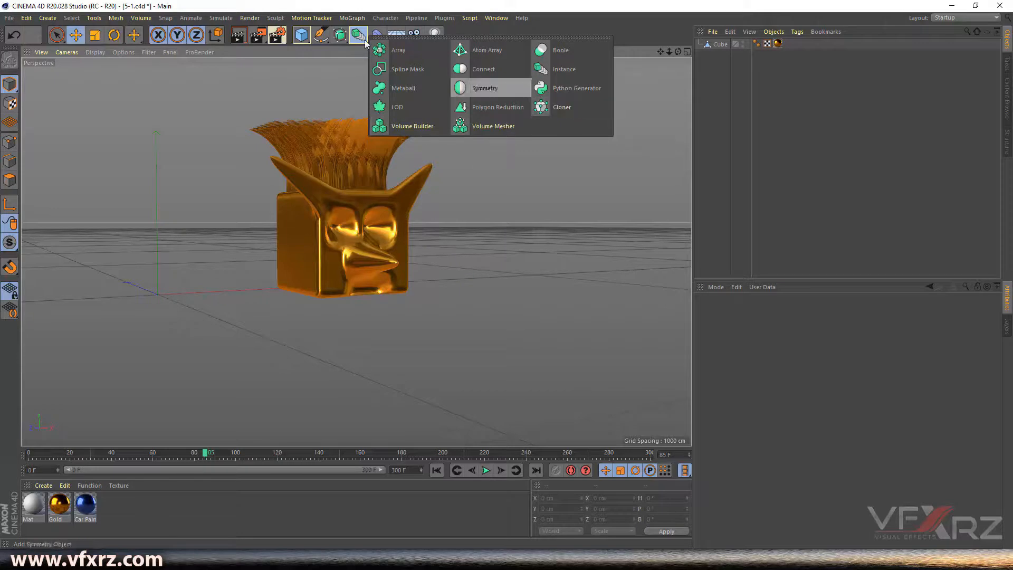
left_click(347, 19)
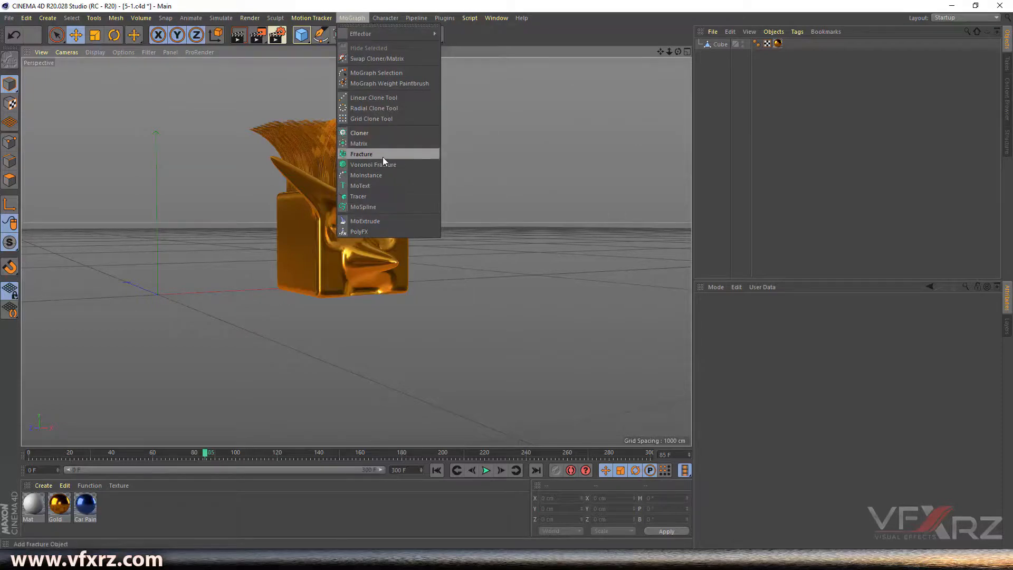
left_click(368, 30)
left_click(363, 20)
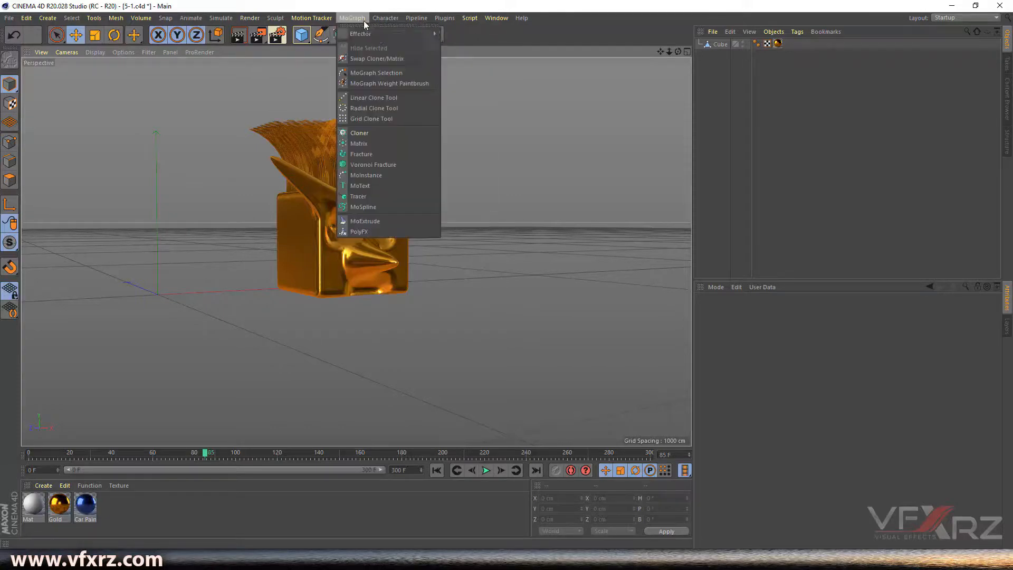
left_click(509, 36)
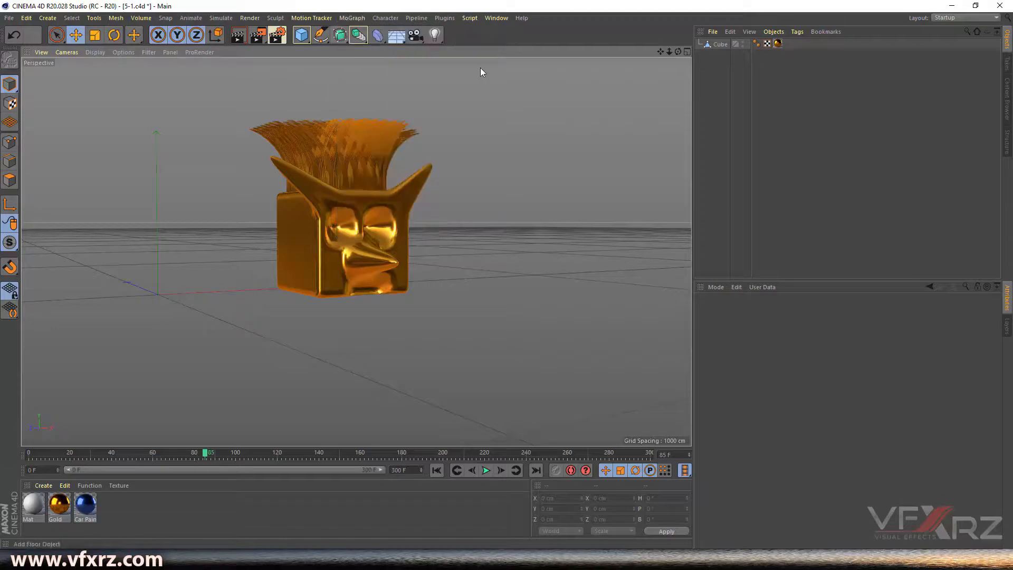
left_click(358, 35)
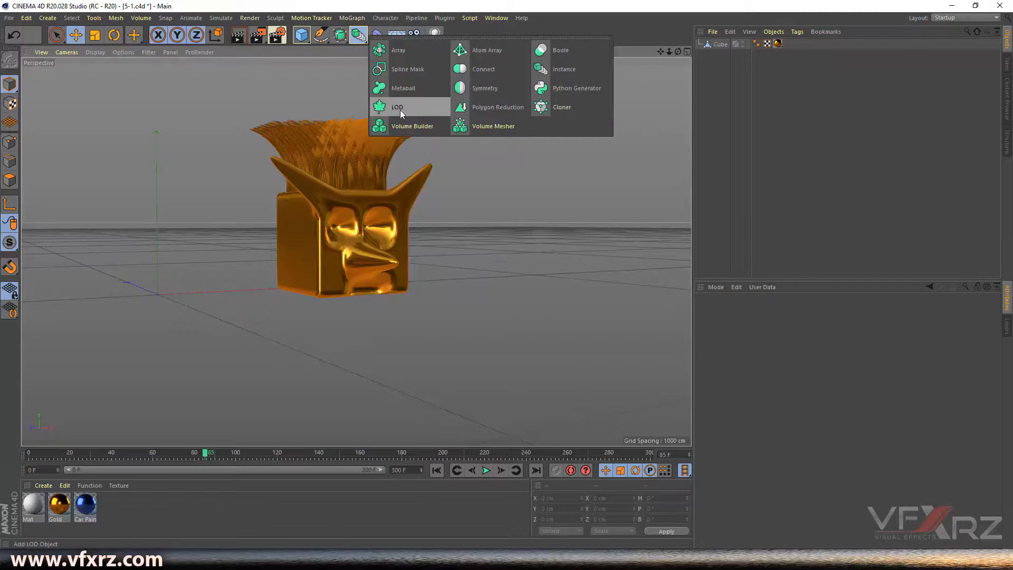
left_click(574, 14)
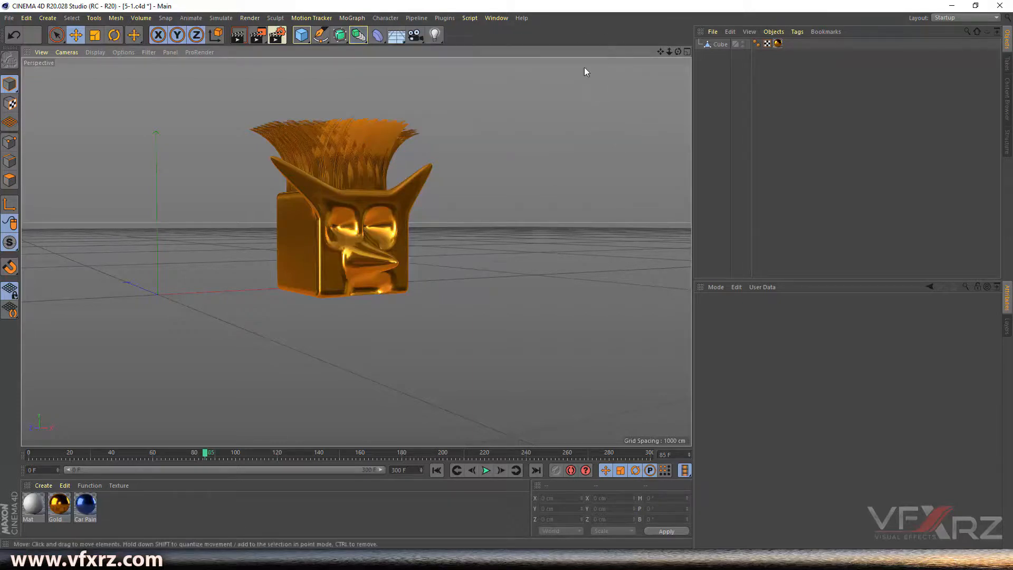
Open the recently used project 5.c4d and view its white, gold and pink heads from both sides
left_click(9, 17)
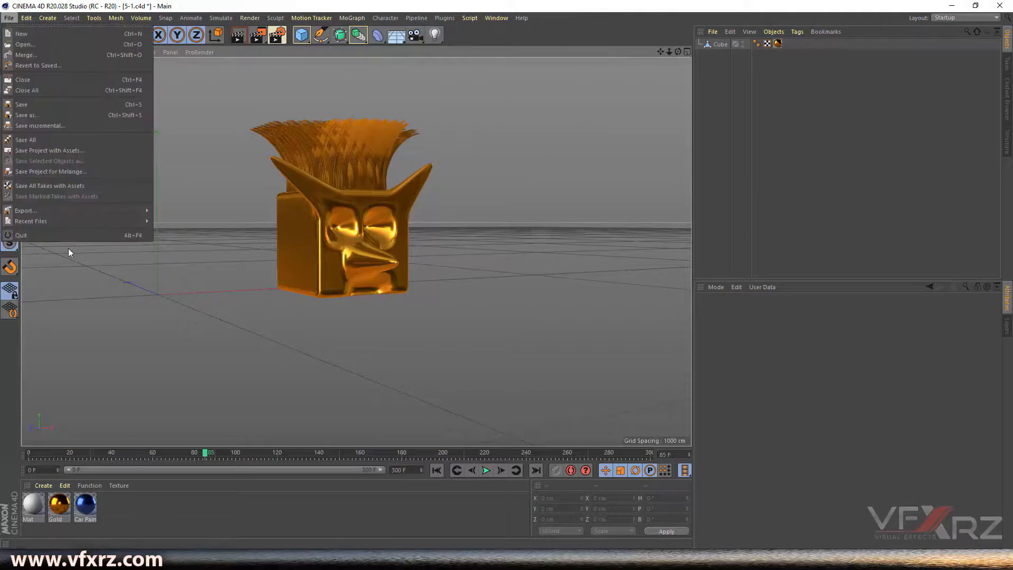
mouse_move(87, 221)
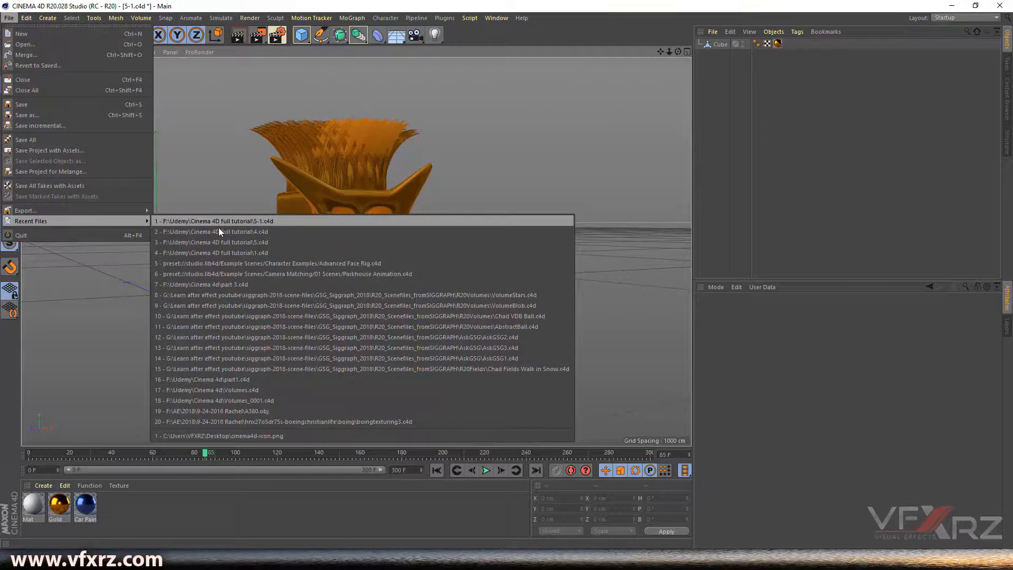
left_click(220, 244)
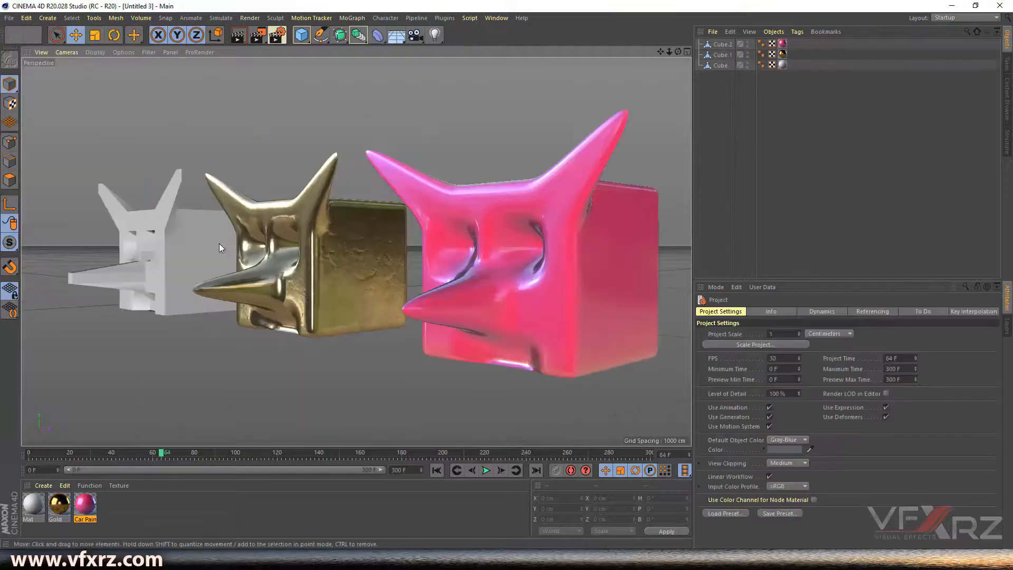
left_click_drag(677, 53, 590, 51)
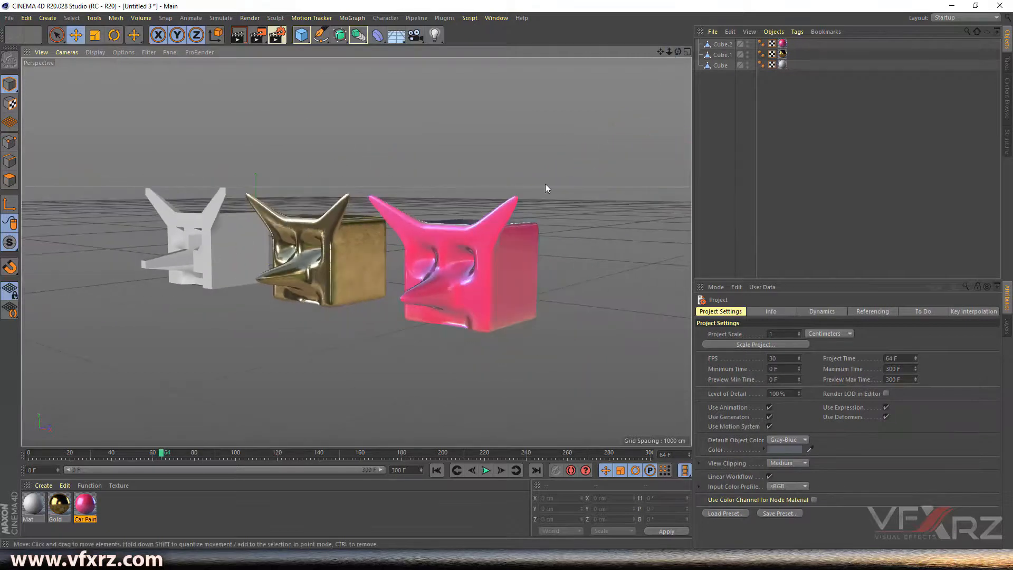
left_click_drag(678, 51, 791, 55)
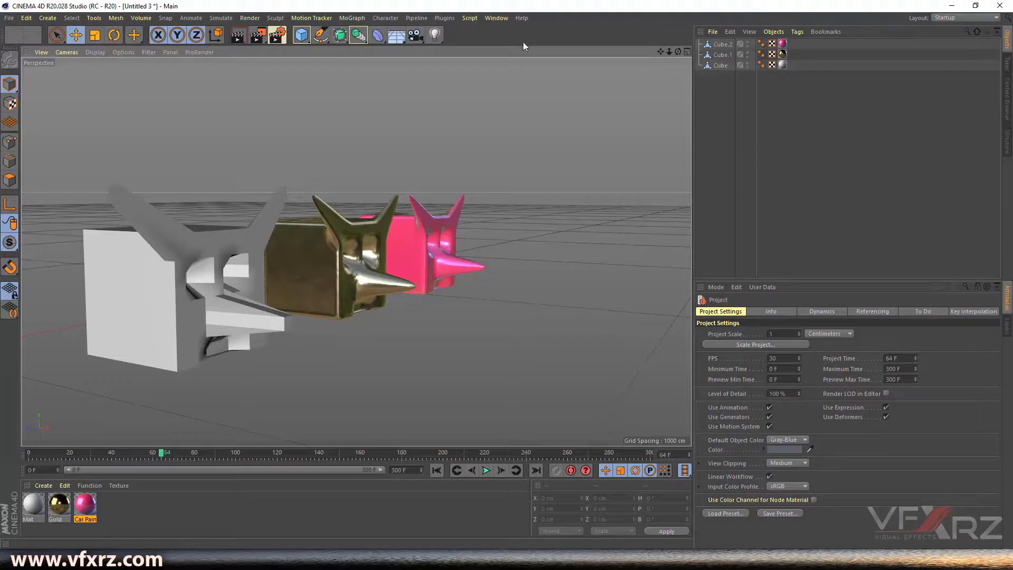
Display the scene in Gouraud Shading (Lines) and compare the mesh density of the white, gold and pink heads up close
left_click(95, 52)
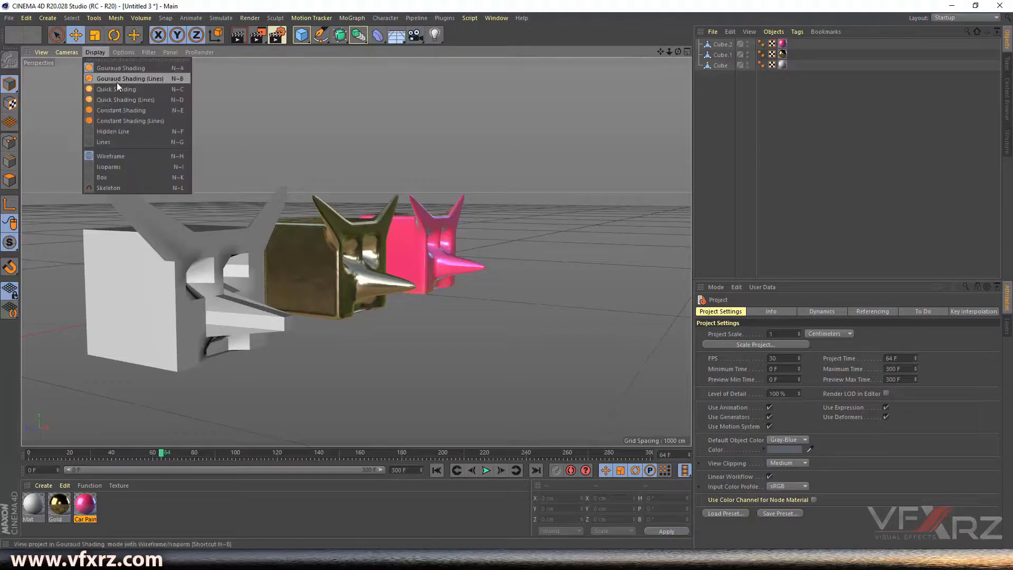
left_click(116, 79)
scroll(258, 266, "up", 6)
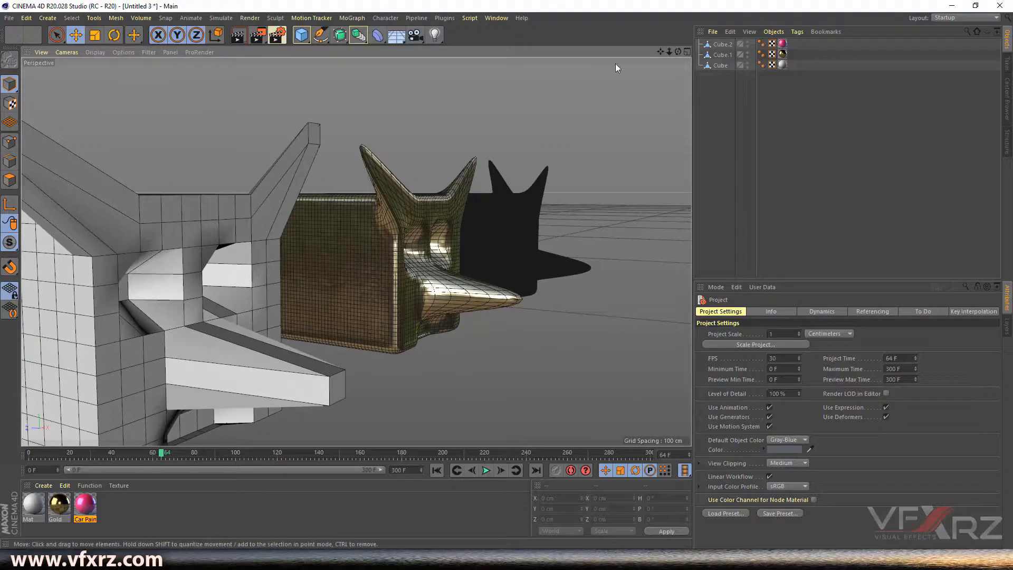
scroll(371, 238, "up", 8)
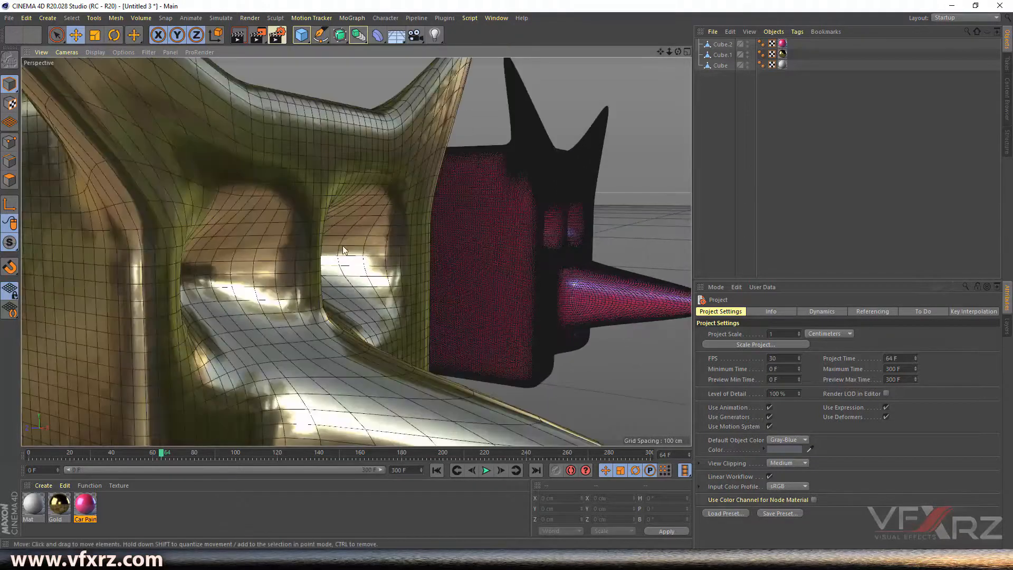
left_click_drag(343, 245, 368, 225, "alt")
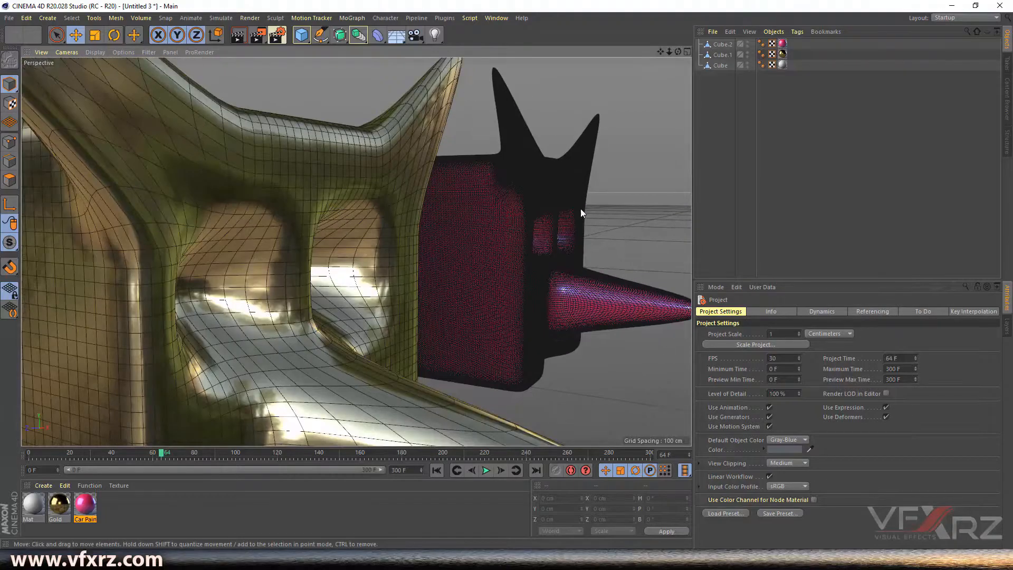
scroll(581, 210, "up", 3)
scroll(549, 246, "up", 4)
scroll(374, 221, "down", 8)
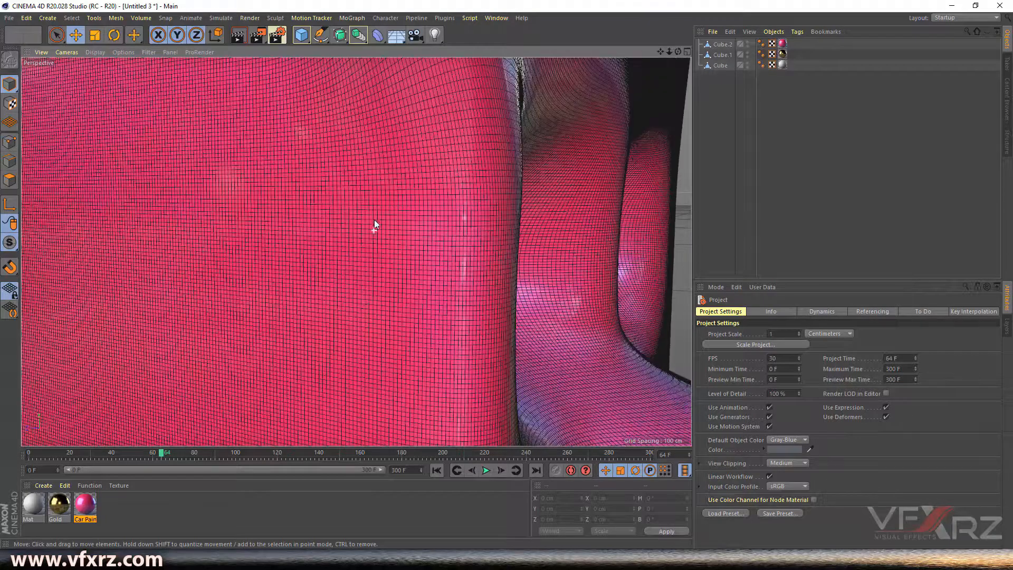
scroll(504, 299, "down", 5)
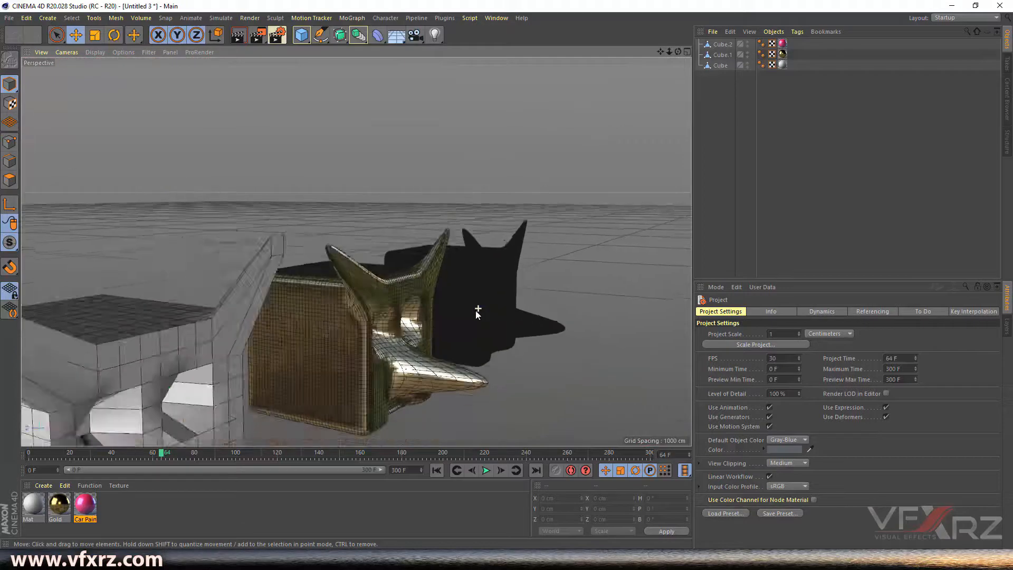
middle_click_drag(227, 313, 357, 245, "alt")
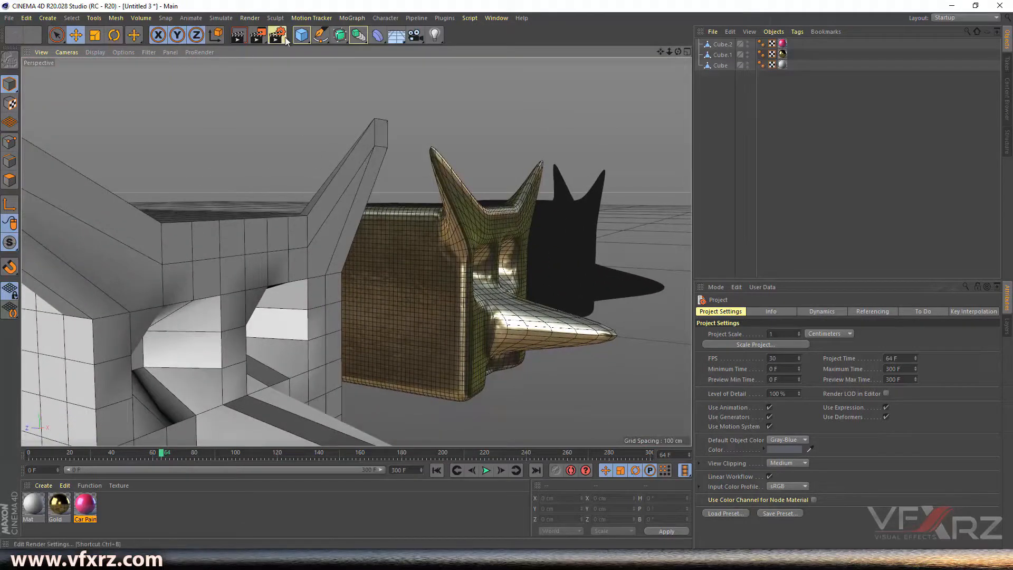
Return the viewport to plain Gouraud Shading and view all three heads from the front
left_click(96, 53)
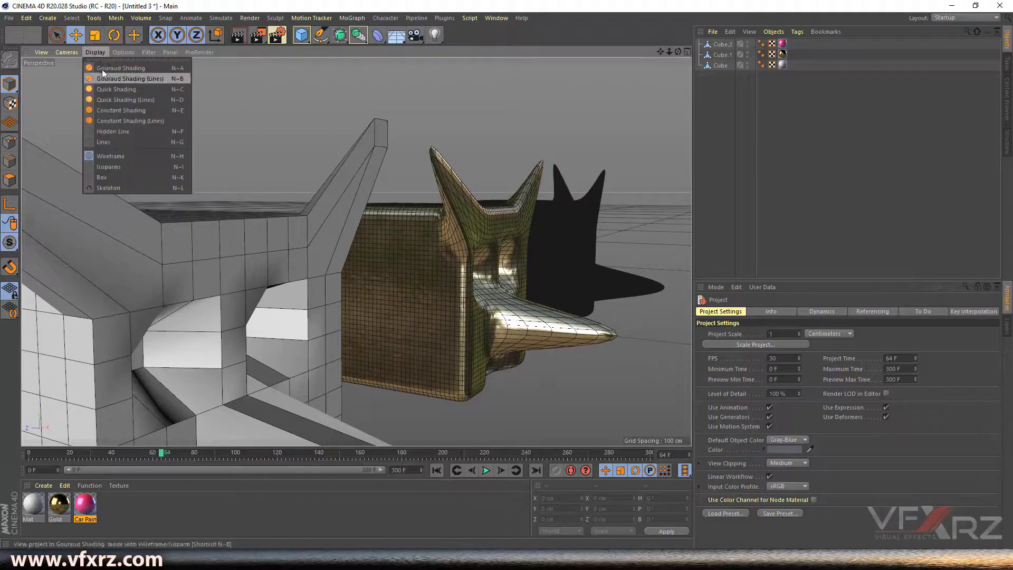
left_click(106, 67)
left_click_drag(675, 52, 694, 26)
Add an LOD generator object to the scene with the three heads
left_click(340, 40)
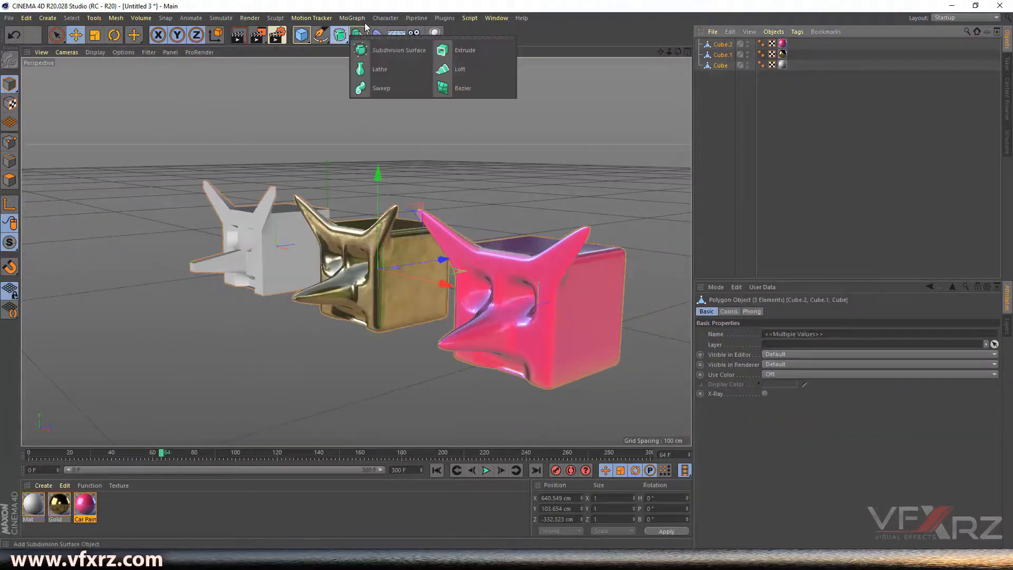
left_click(357, 38)
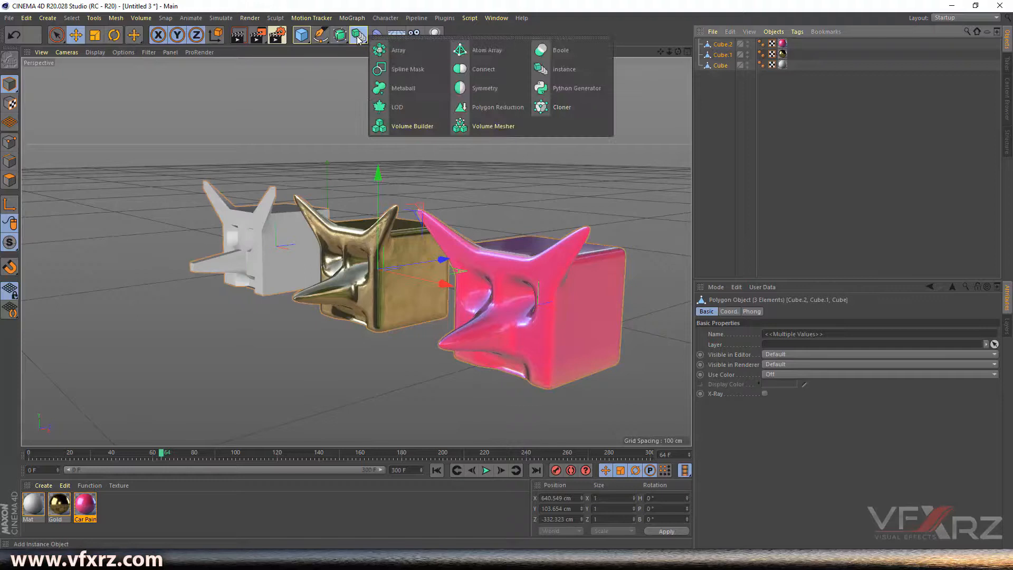
left_click(402, 107)
left_click_drag(679, 52, 663, 89)
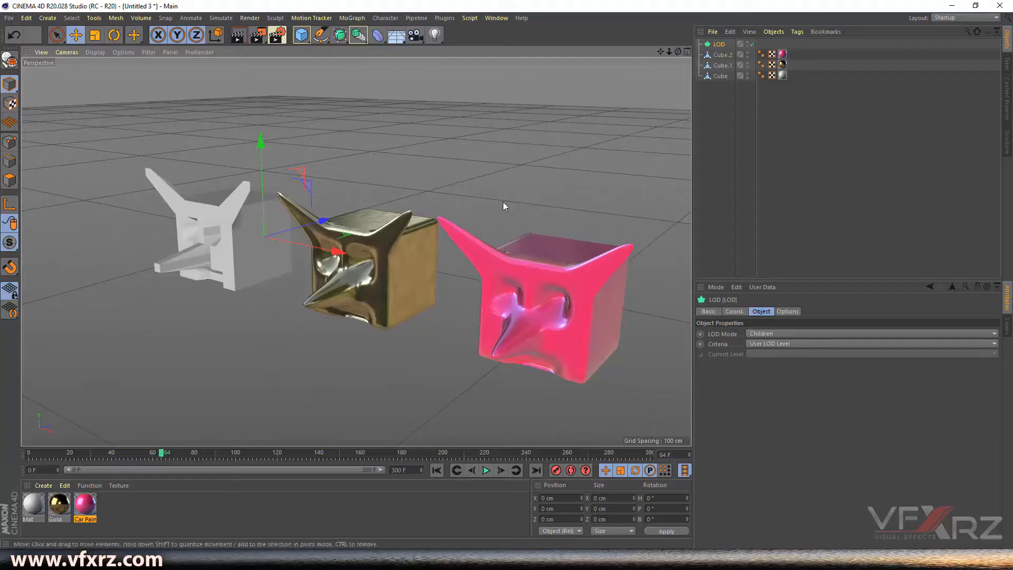
Move the gold and pink heads along X onto the white head, at about 220 cm
left_click(719, 76)
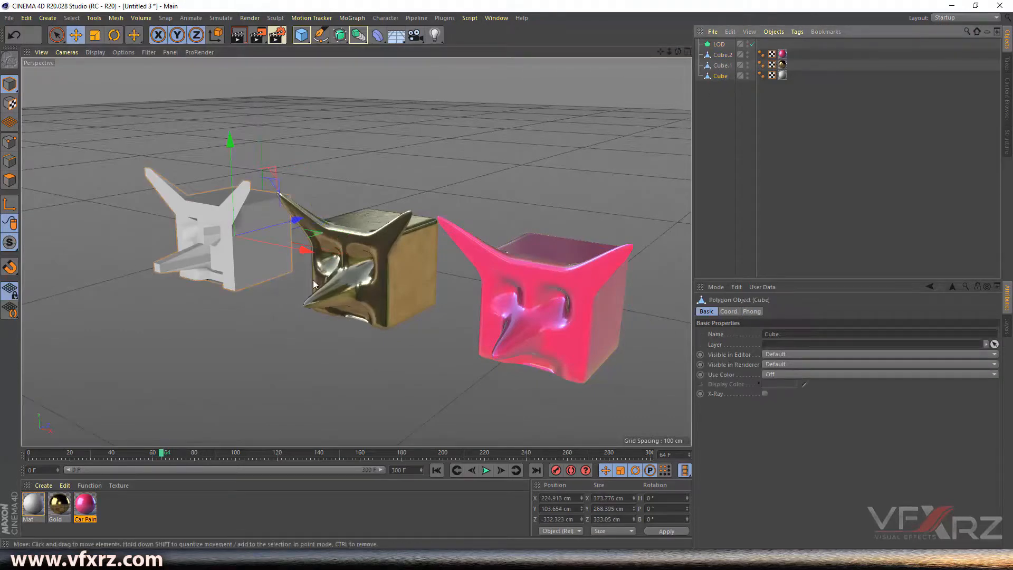
left_click(378, 279)
left_click_drag(446, 277, 301, 256)
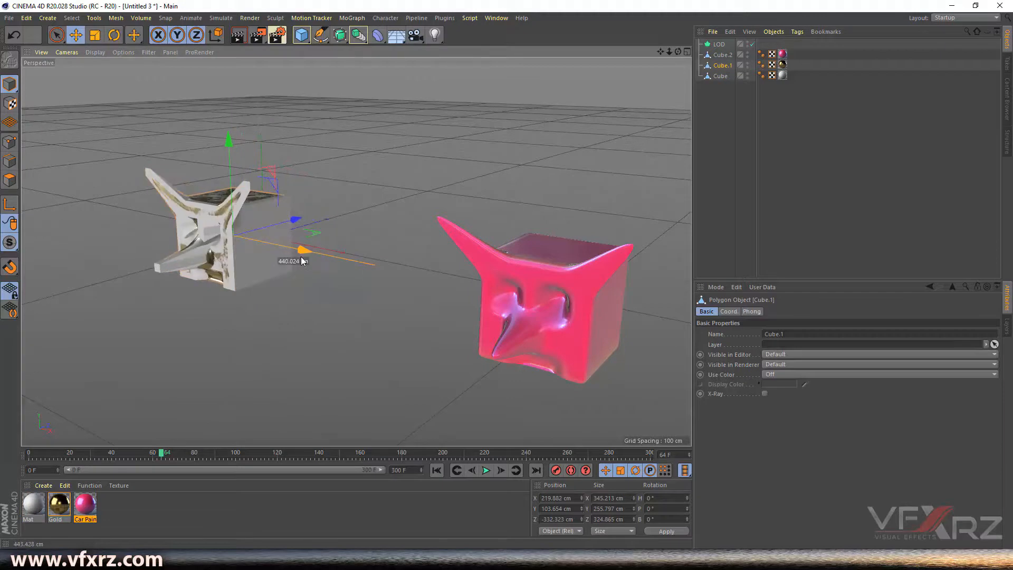
left_click(558, 315)
left_click_drag(656, 320, 303, 259)
Make Cube.2, Cube.1 and Cube children of the LOD object and centre them in the view
left_click_drag(727, 106, 723, 49)
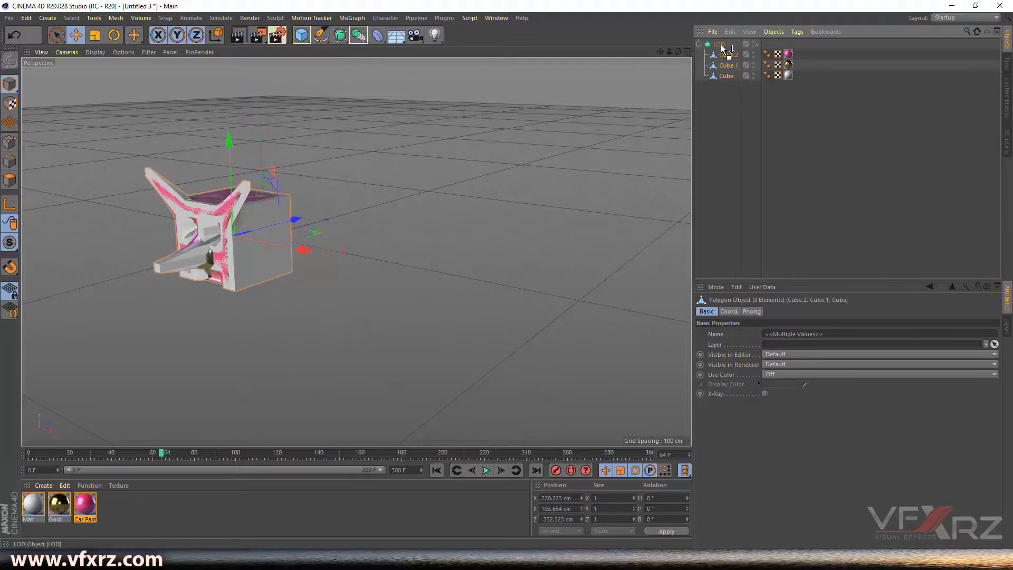
left_click_drag(661, 52, 831, 48)
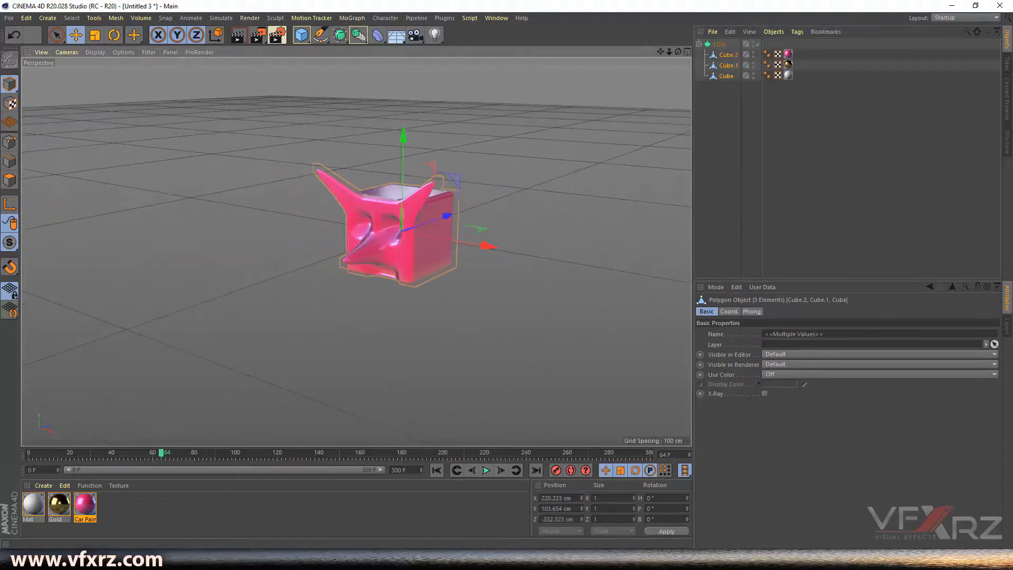
Set the LOD object's Criteria to Screen Surface
left_click(720, 44)
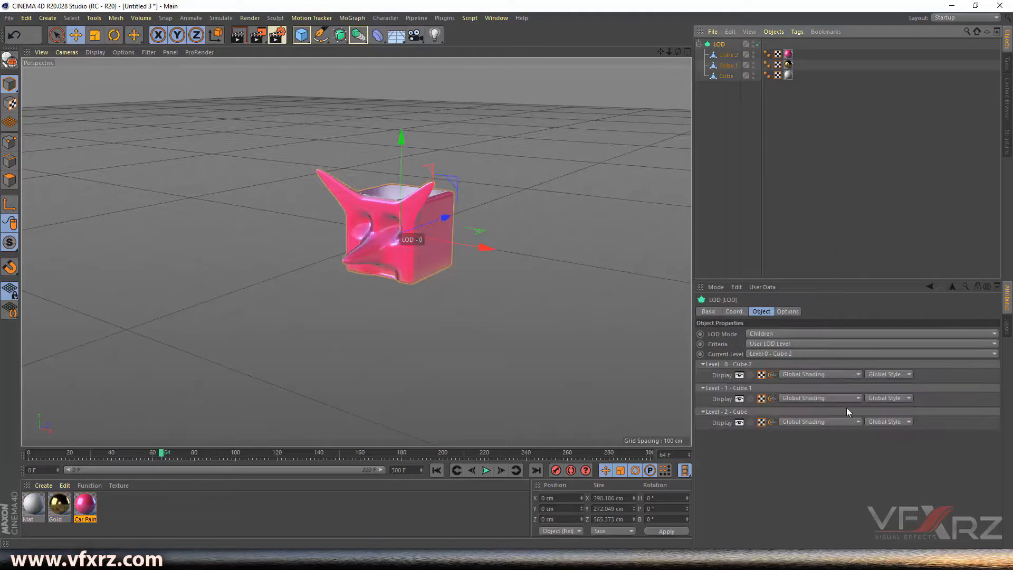
left_click(789, 343)
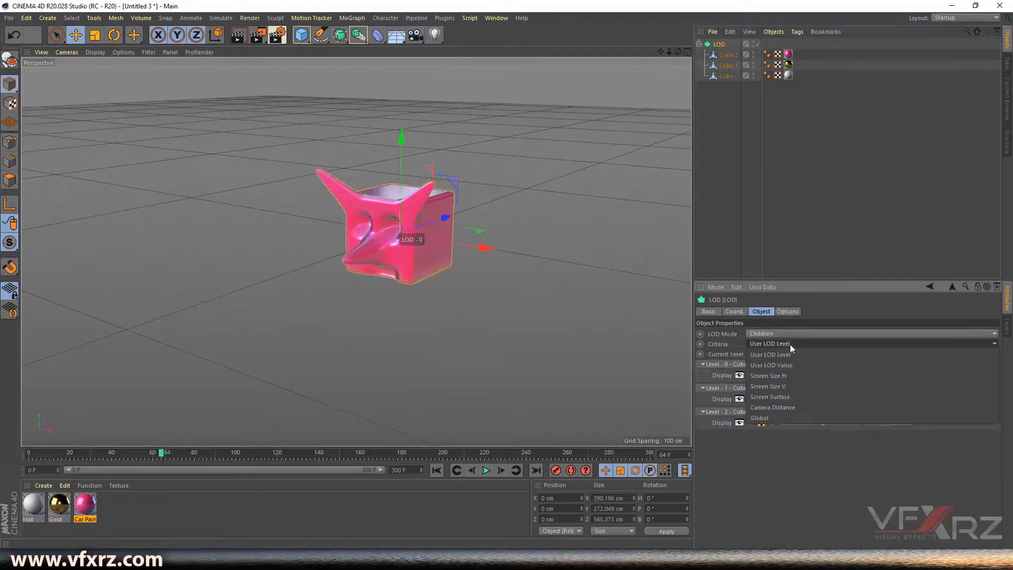
left_click(793, 397)
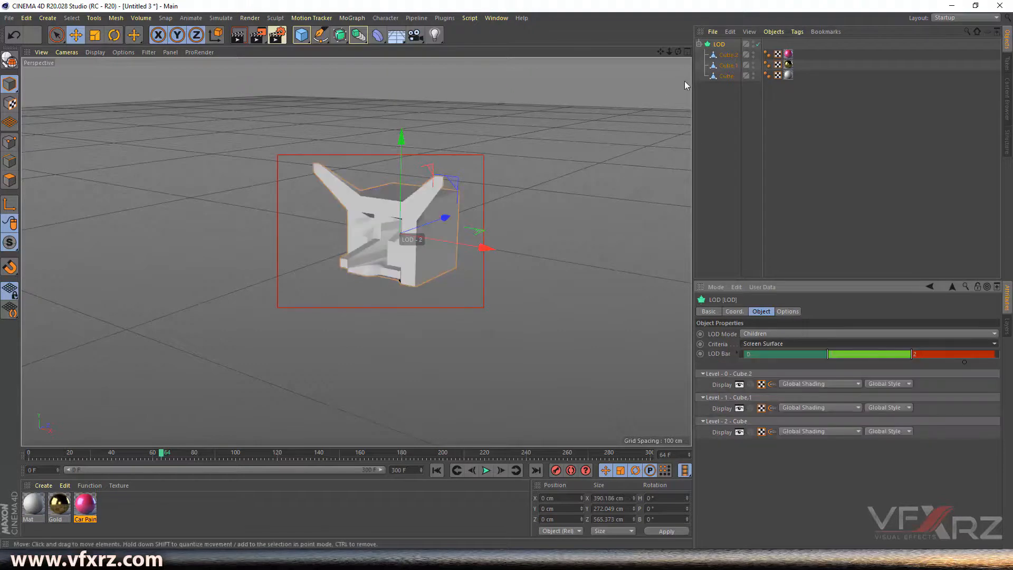
Examine how the LOD object switches between the three heads as the camera moves away and comes closer
mouse_move(669, 51)
left_mouse_down()
mouse_move(639, 52)
mouse_move(652, 52)
left_mouse_up()
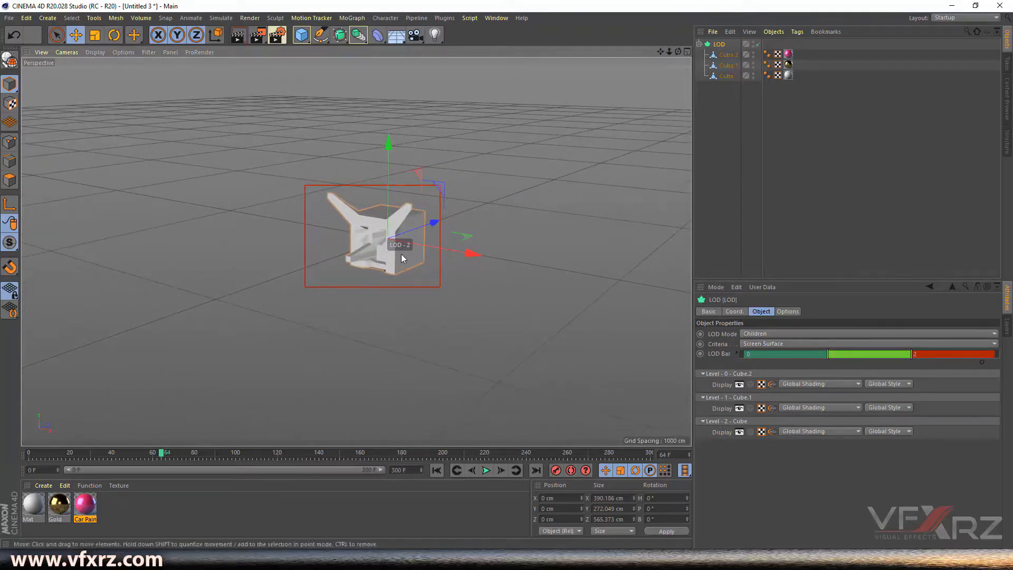
left_click_drag(669, 51, 654, 52)
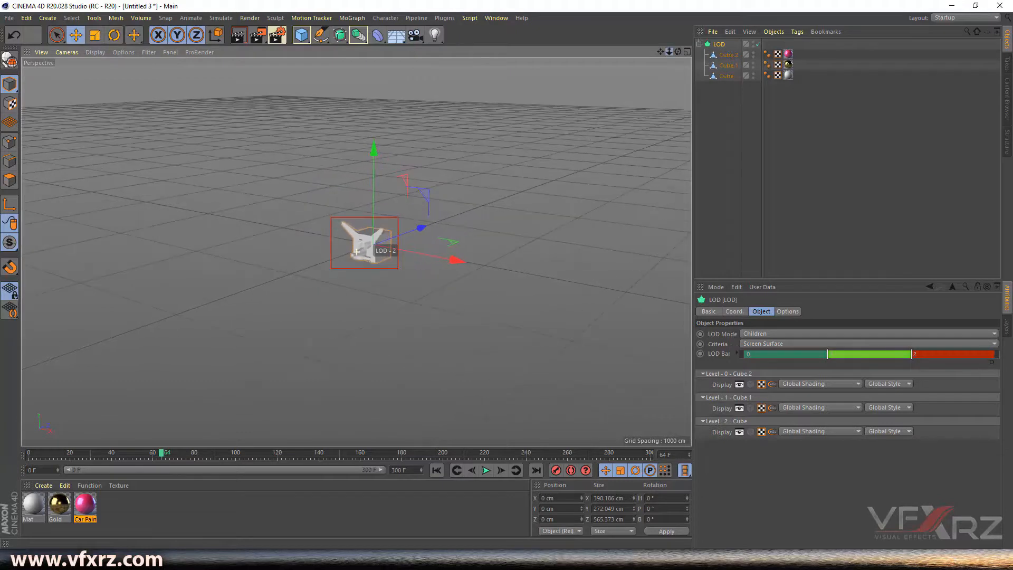
scroll(357, 252, "up", 10)
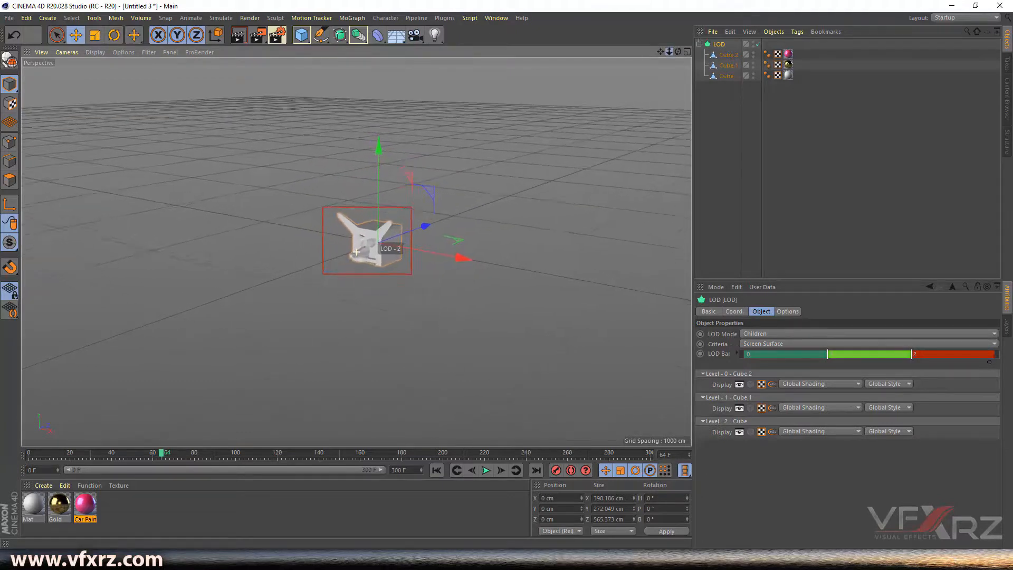
scroll(357, 251, "up", 3)
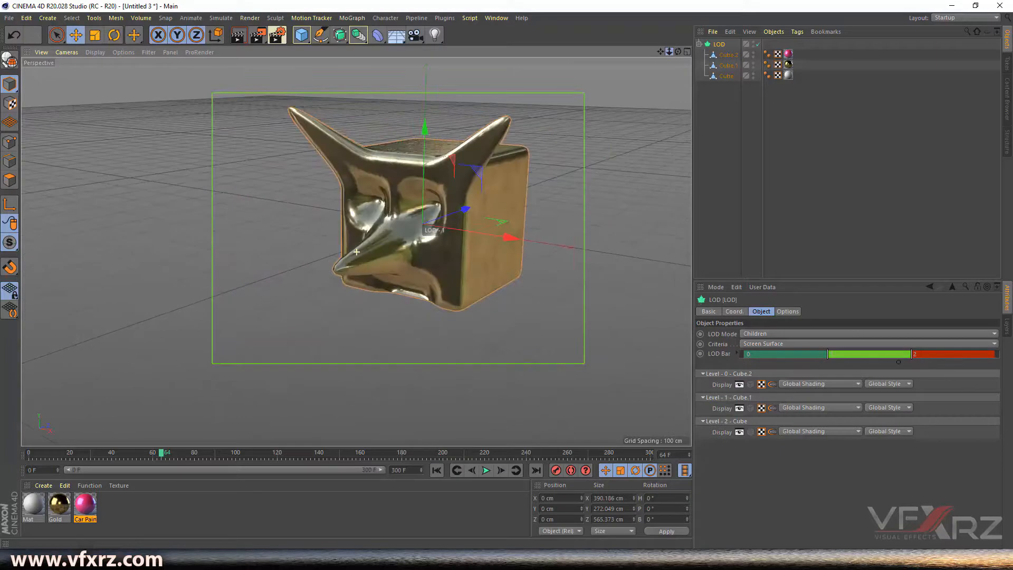
left_click_drag(660, 51, 723, 51)
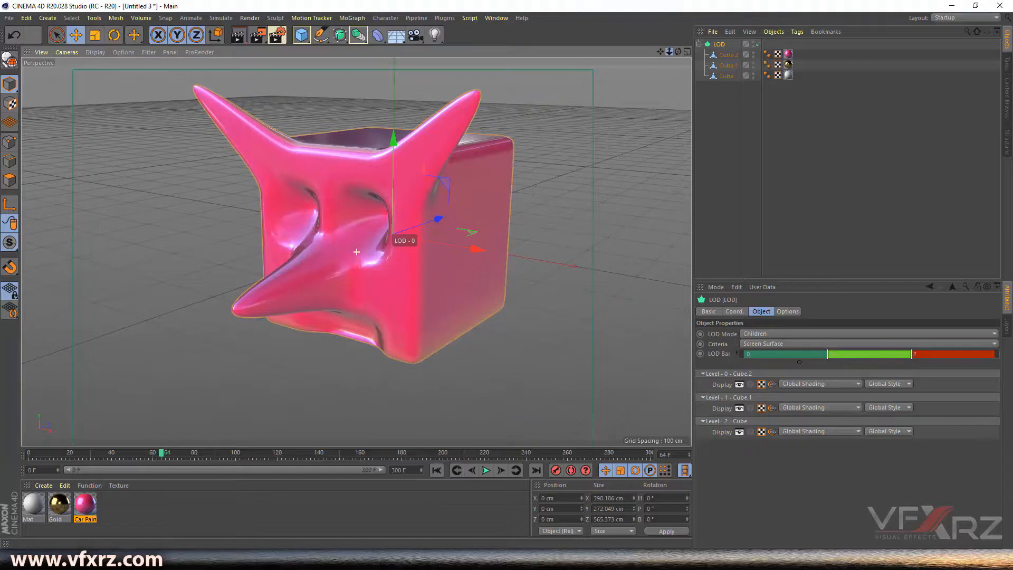
scroll(356, 251, "up", 1)
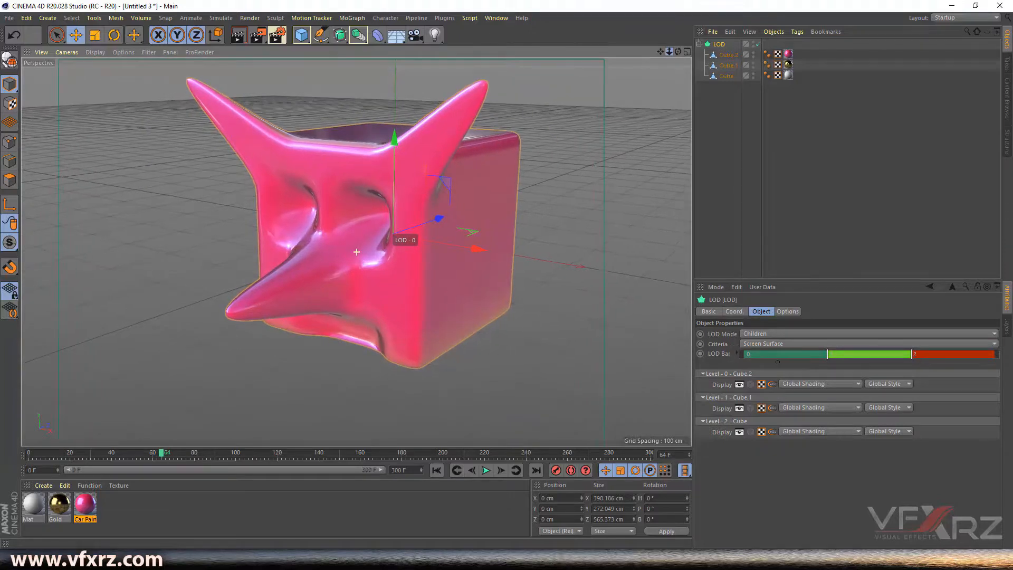
mouse_move(676, 51)
left_mouse_down()
mouse_move(627, 52)
mouse_move(668, 52)
mouse_move(725, 79)
mouse_move(635, 52)
mouse_move(687, 48)
mouse_move(677, 52)
left_mouse_up()
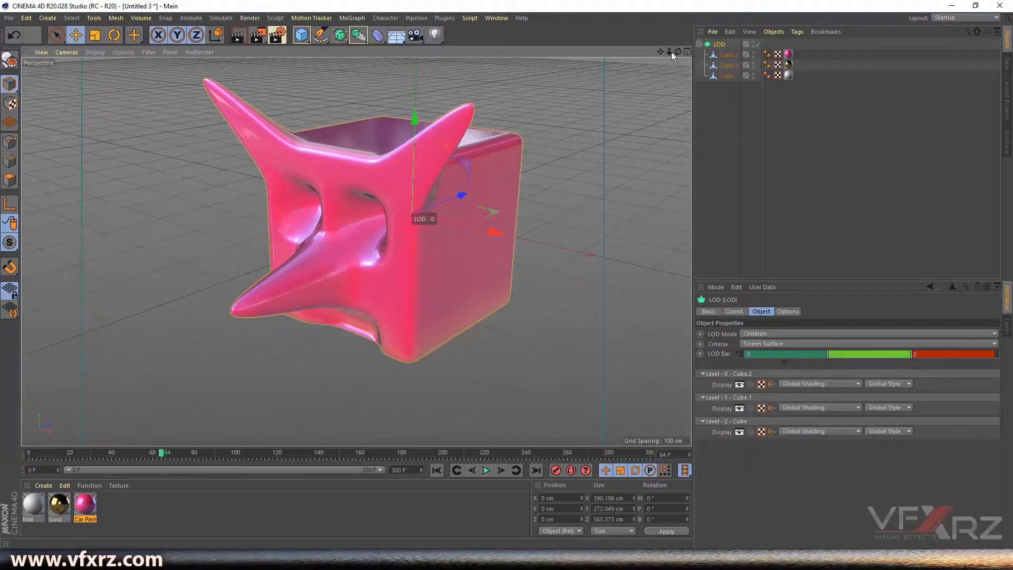
Shrink the LOD bar's level 0 range to about a sixth of the bar and check the head switching at different camera distances
left_click_drag(671, 51, 670, 55)
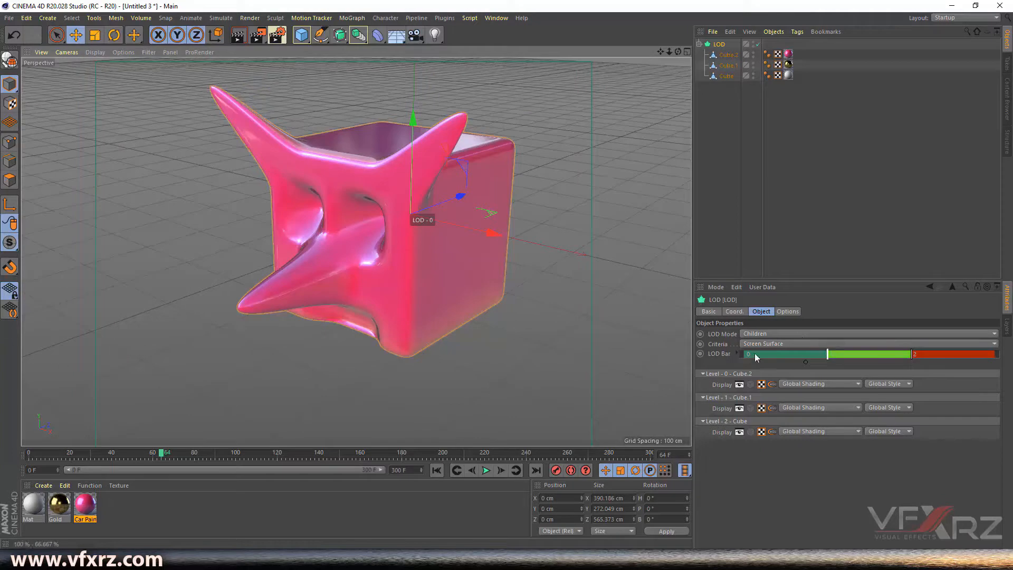
left_click_drag(826, 354, 786, 353)
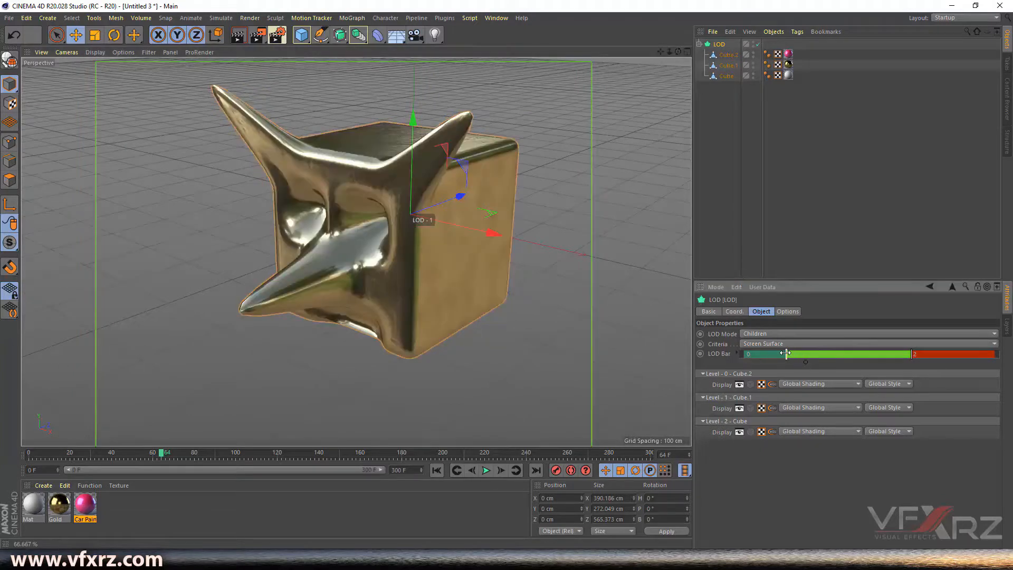
mouse_move(669, 52)
left_mouse_down()
mouse_move(659, 55)
mouse_move(677, 51)
left_mouse_up()
left_click_drag(669, 52, 698, 52)
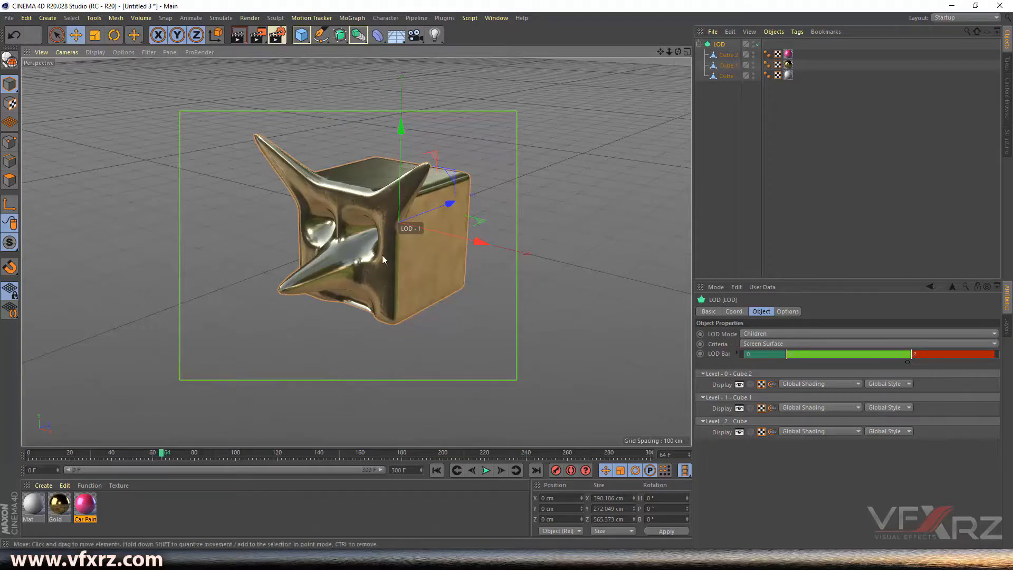
mouse_move(668, 51)
left_mouse_down()
mouse_move(641, 53)
mouse_move(678, 52)
mouse_move(652, 52)
left_mouse_up()
Widen the LOD bar's level 0 range slightly and extend the level 1 range until only a narrow level 2 range remains
left_click_drag(788, 352, 814, 352)
left_click_drag(915, 356, 958, 354)
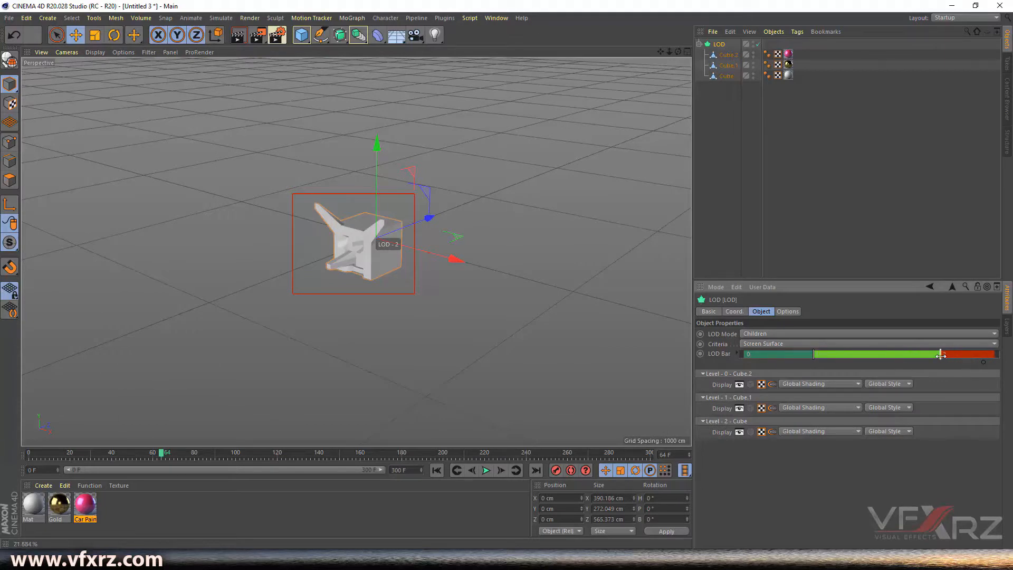
key("ctrl+z")
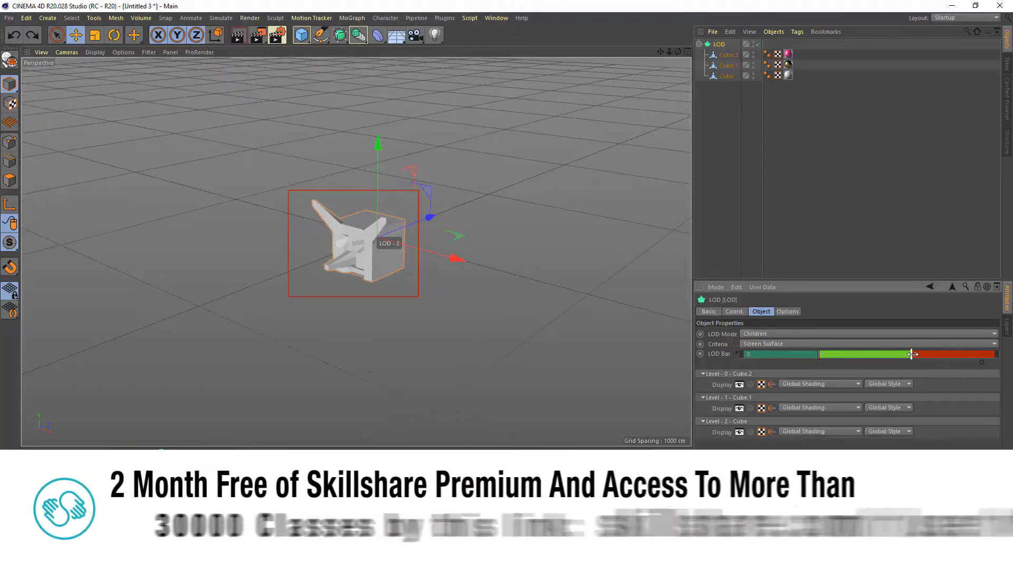
left_click_drag(915, 354, 972, 356)
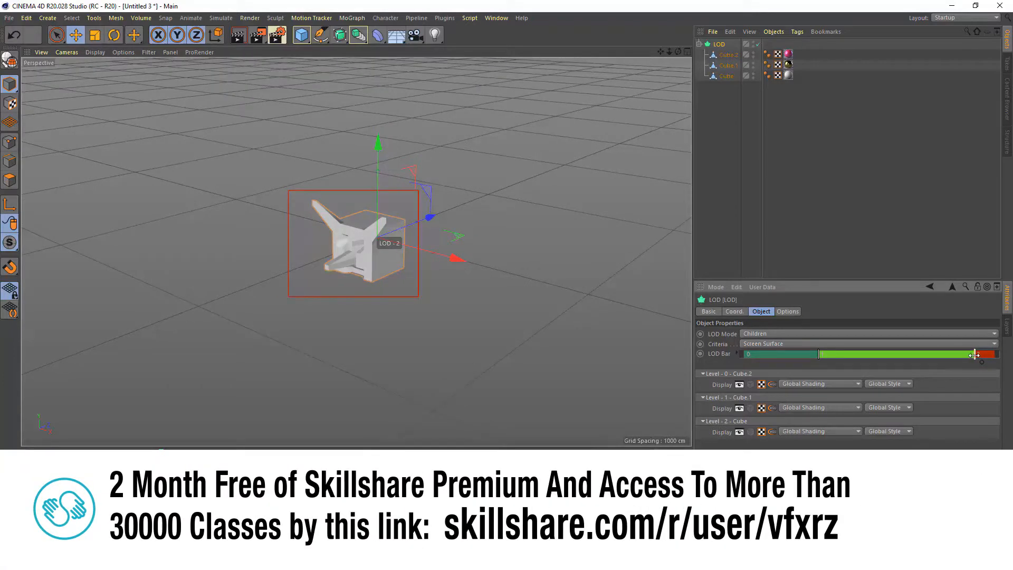
Examine at which camera distances the LOD object switches between the white, gold and pink heads with the adjusted ranges
mouse_move(669, 52)
left_mouse_down()
mouse_move(699, 52)
mouse_move(667, 51)
left_mouse_up()
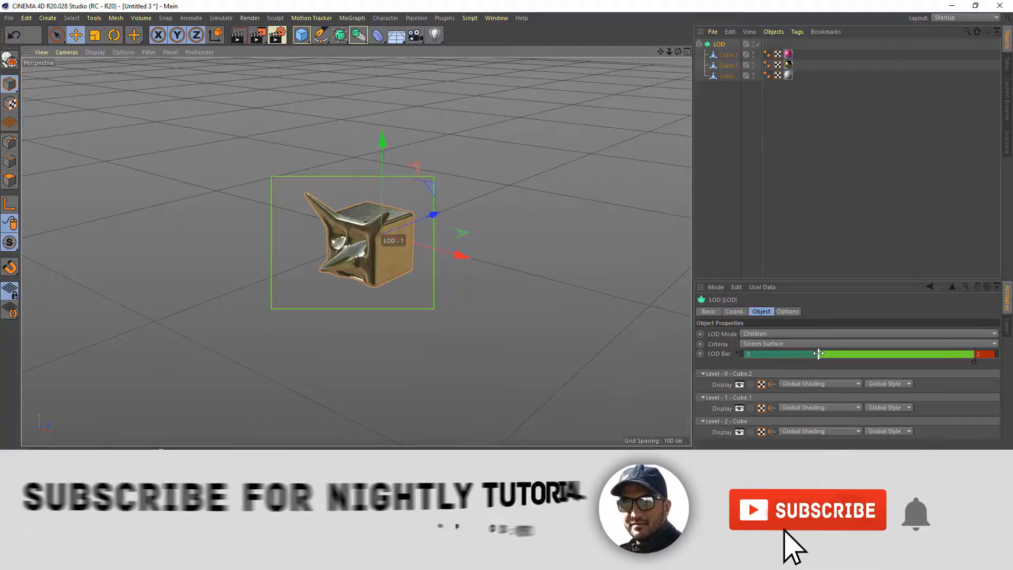
scroll(356, 252, "up", 6)
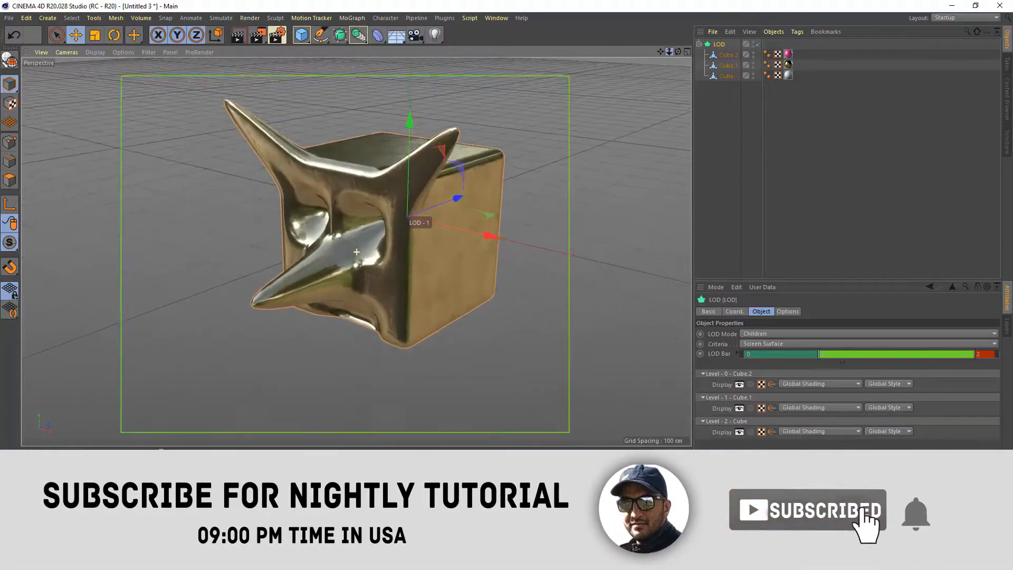
scroll(356, 252, "up", 4)
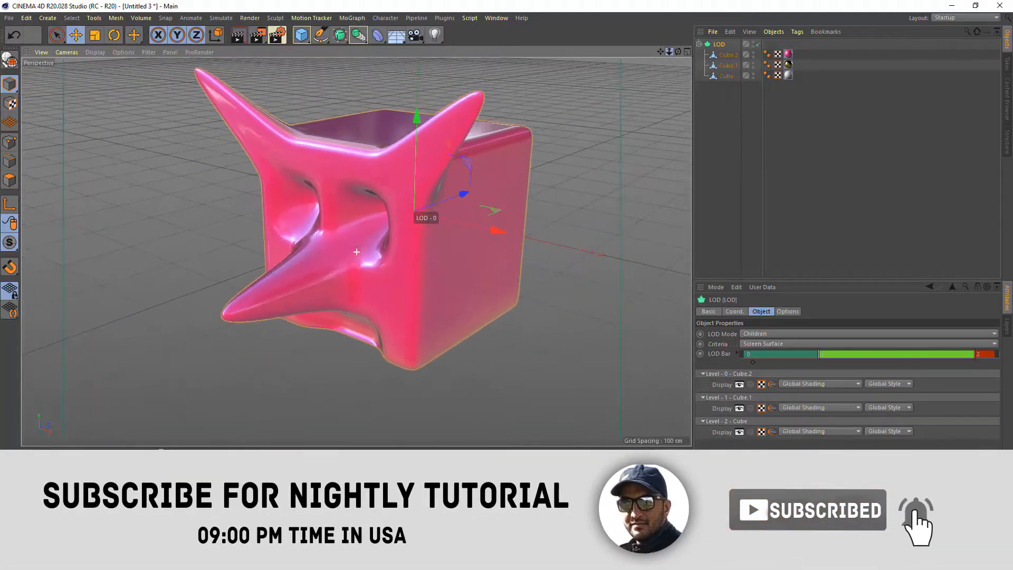
scroll(356, 251, "down", 8)
scroll(356, 252, "up", 8)
Move the LOD bar's boundary between levels 0 and 1 to about 36.4% and check the head switching at different camera distances
left_click_drag(818, 354, 880, 358)
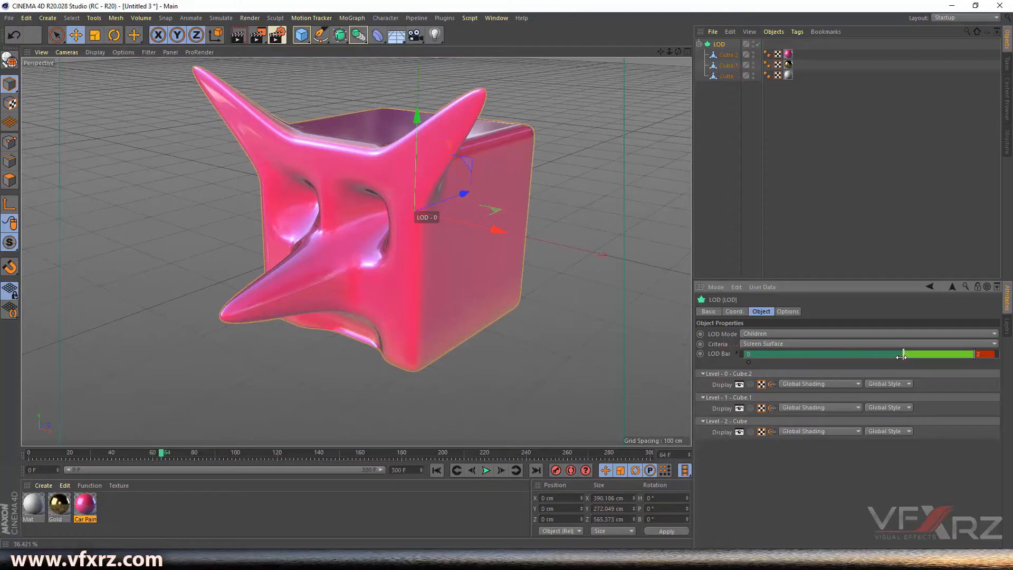
scroll(356, 252, "down", 8)
scroll(356, 253, "up", 2)
scroll(356, 252, "up", 6)
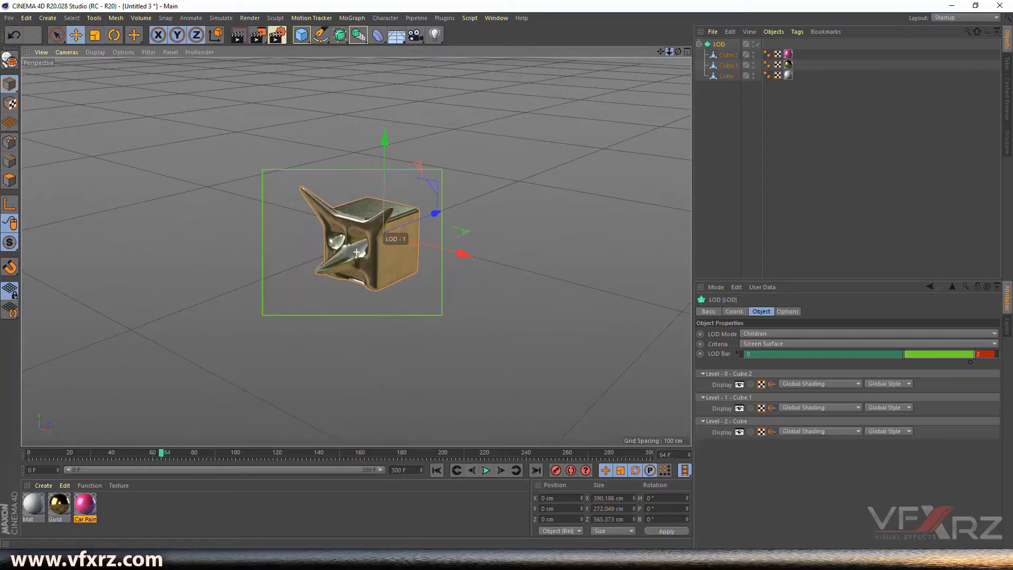
scroll(356, 252, "up", 5)
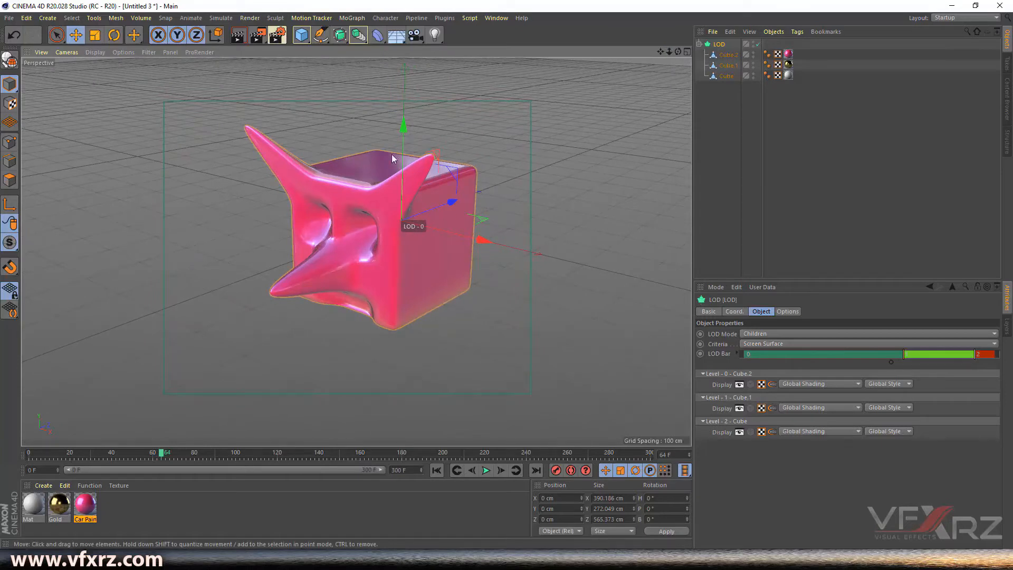
View the pink head from the front and open the list of available deformer objects
mouse_move(678, 51)
left_mouse_down()
mouse_move(749, 32)
mouse_move(691, 21)
mouse_move(714, 74)
mouse_move(707, 84)
mouse_move(632, 71)
mouse_move(620, 53)
mouse_move(564, 48)
mouse_move(691, 66)
mouse_move(723, 84)
mouse_move(659, 45)
mouse_move(738, 58)
mouse_move(746, 76)
mouse_move(556, 52)
mouse_move(728, 55)
mouse_move(660, 58)
left_mouse_up()
left_click(379, 37)
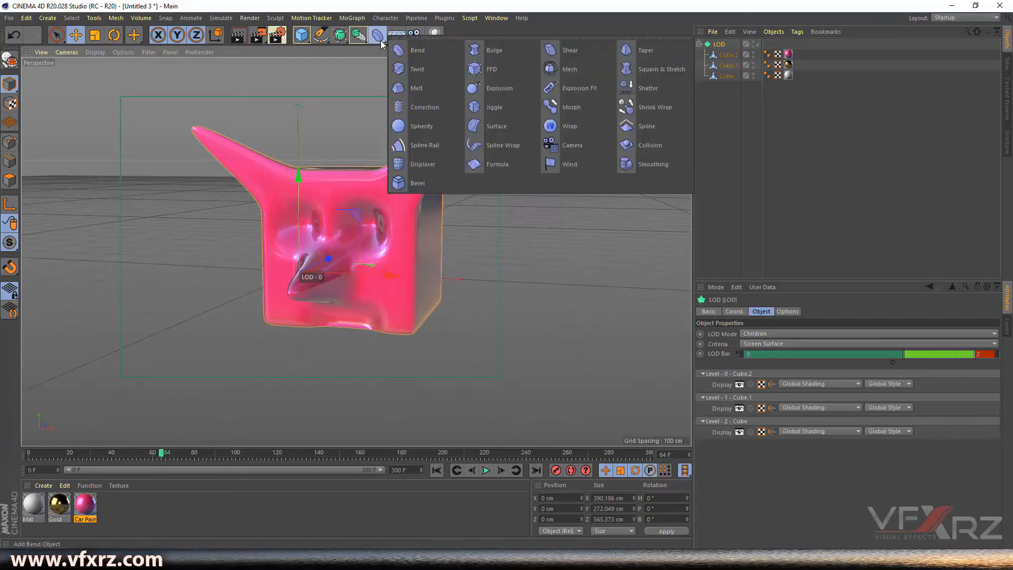